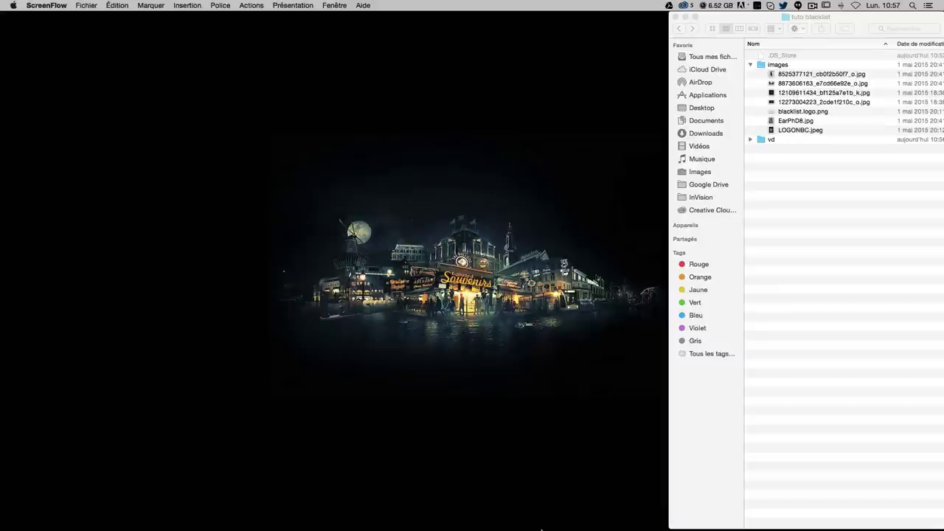
- Launch Photoshop CC 2014 from the Dock
mouse_move(458, 516)
click(457, 502)
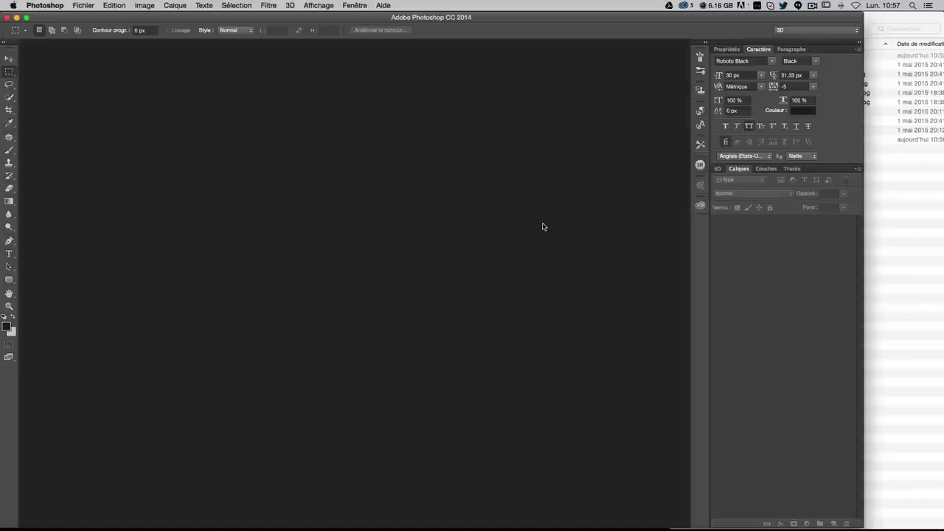
- Create an A4 (Papier format international) document at 150 pixels/inch in RGB
key(cmd+n)
key(super+n)
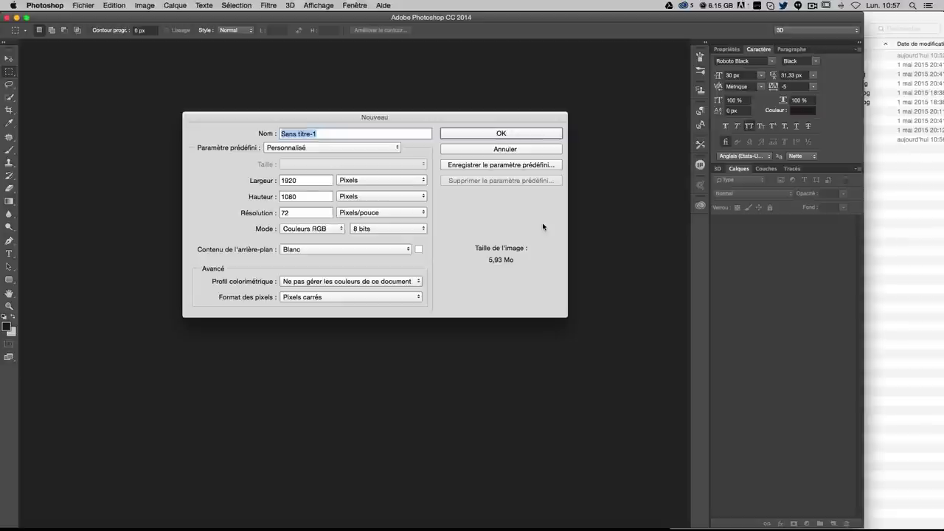
click(311, 148)
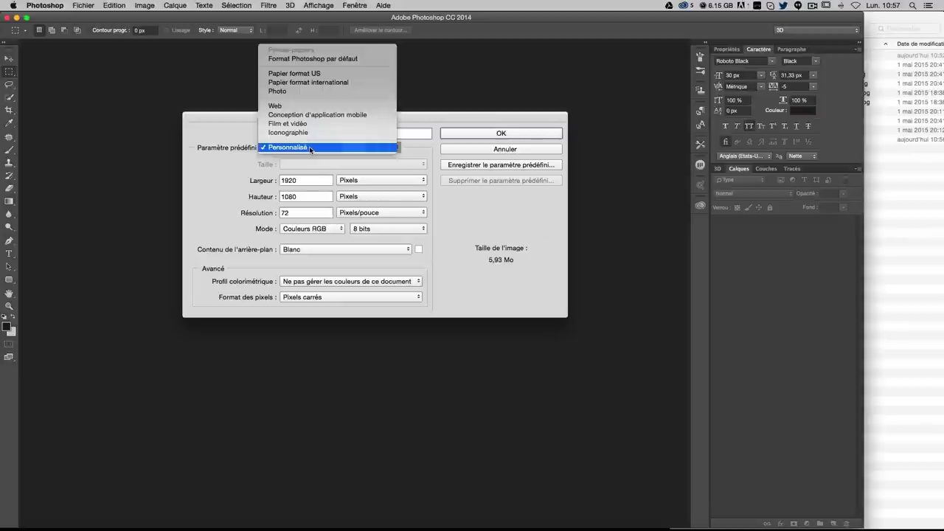
click(313, 82)
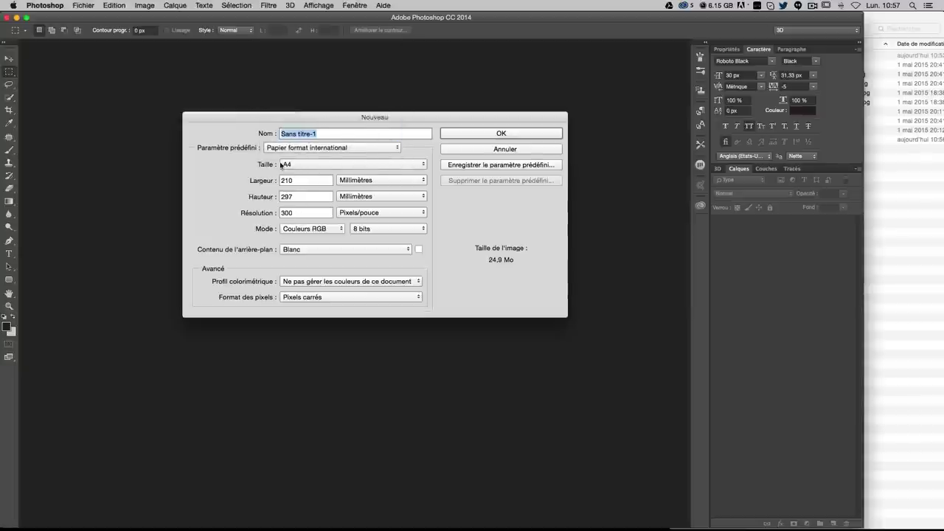
double_click(310, 213)
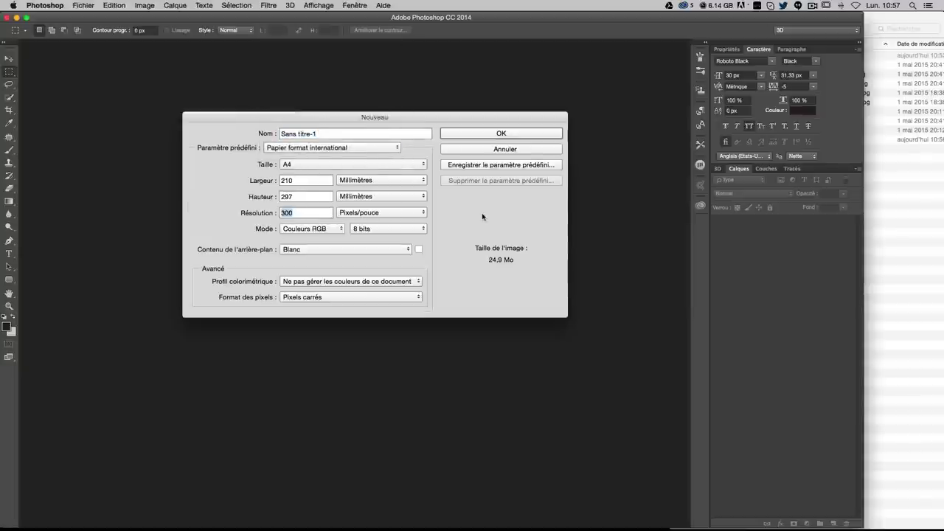
text(150)
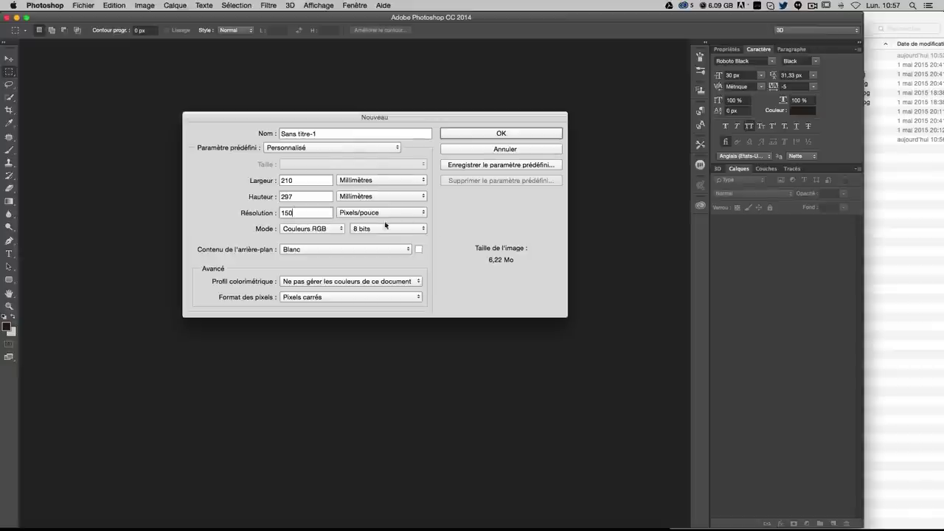
click(315, 231)
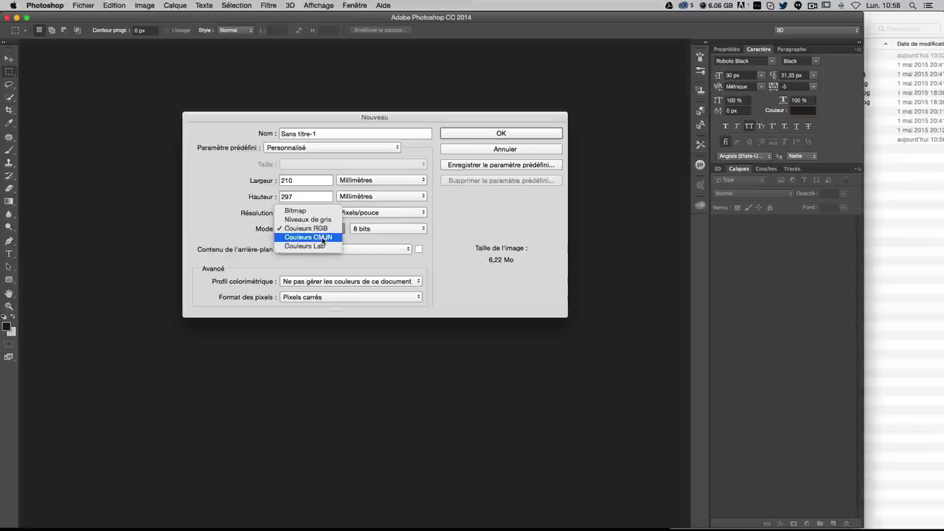
click(328, 228)
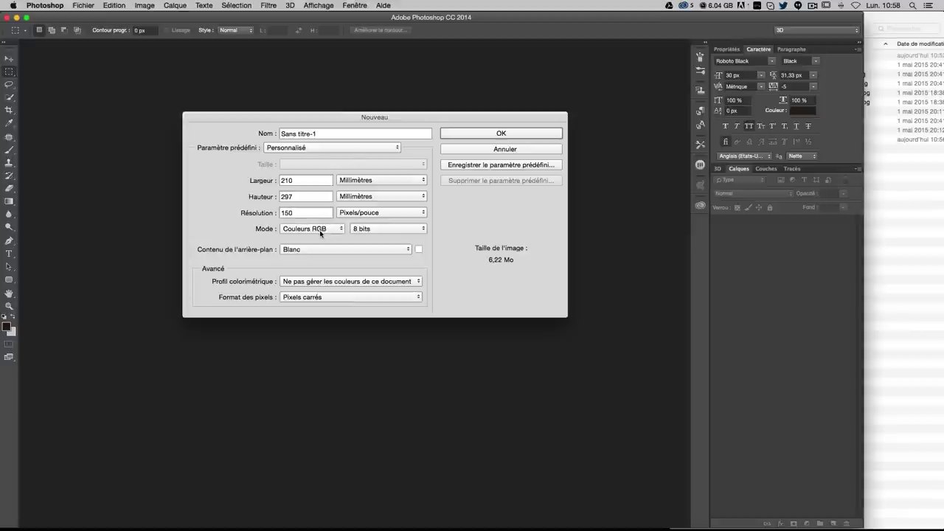
click(520, 134)
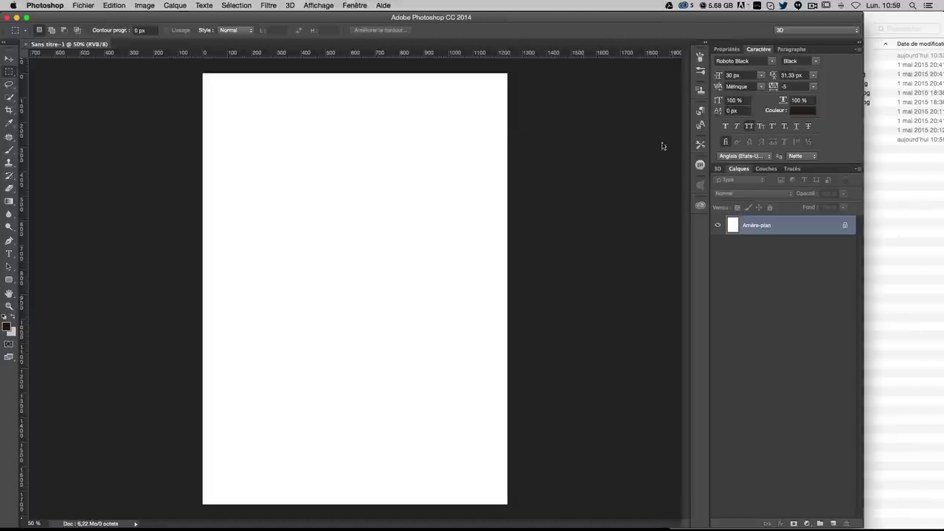
click(912, 251)
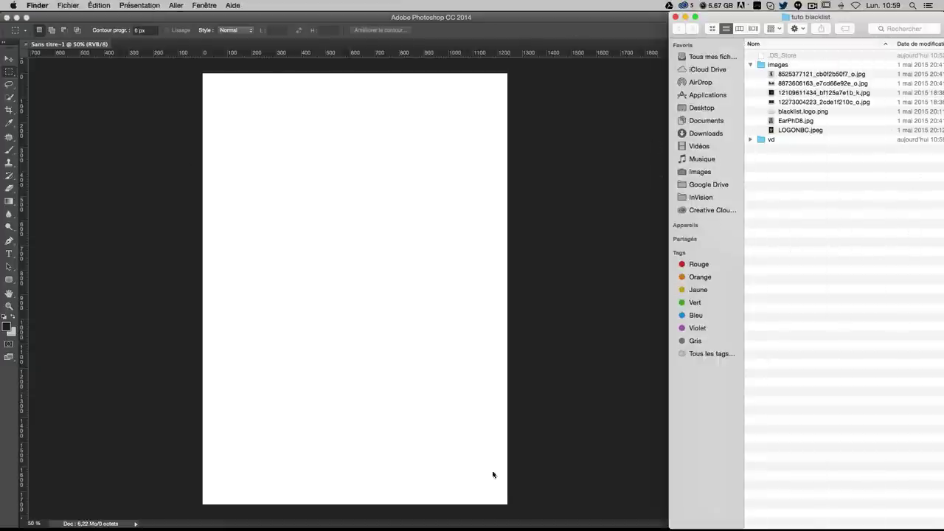
click(796, 93)
double_click(796, 93)
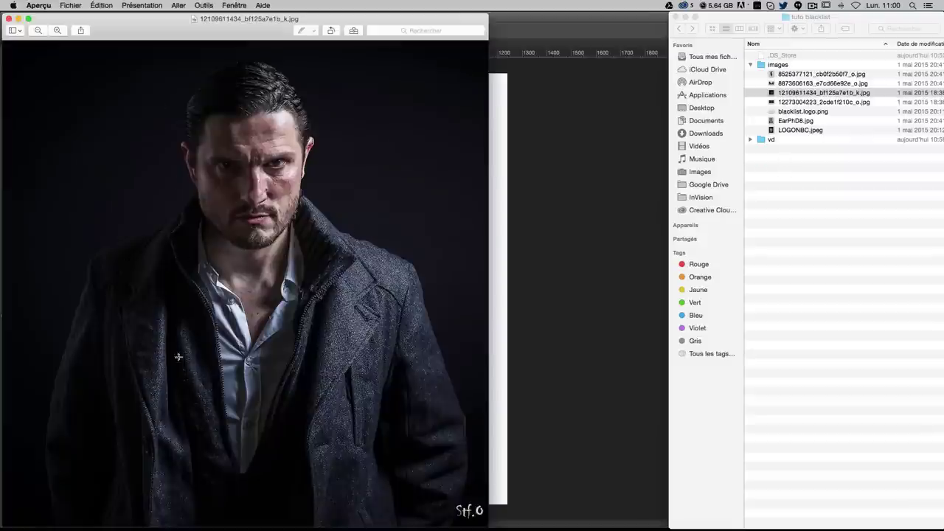
key(super+w)
click(794, 101)
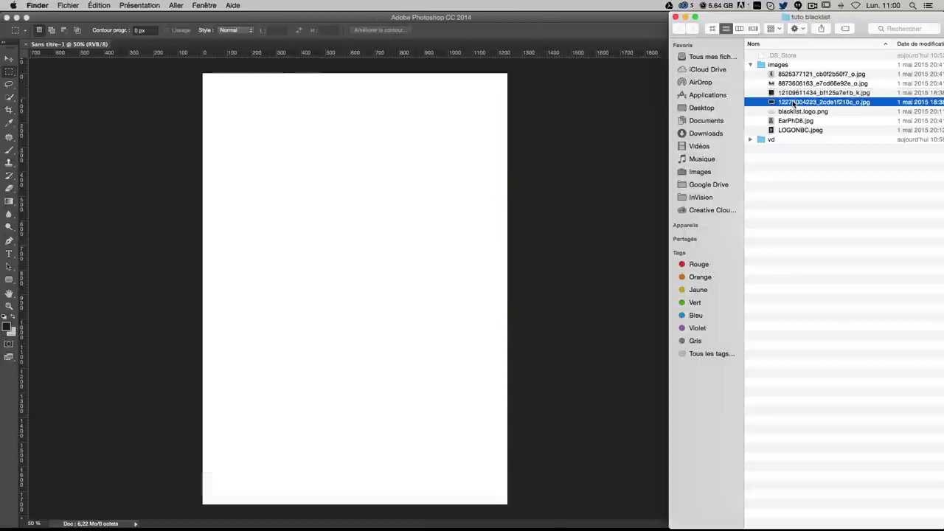
double_click(794, 102)
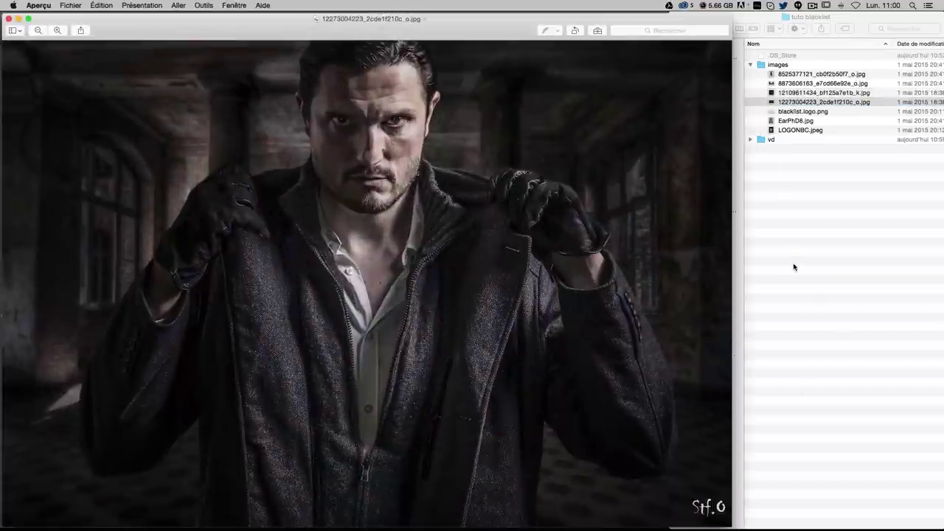
key(super+w)
drag(788, 103, 308, 244)
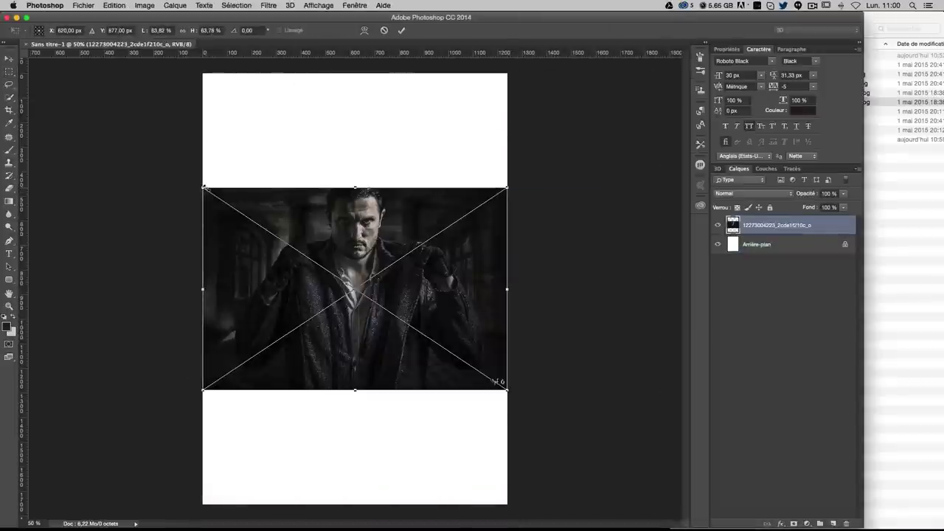
drag(205, 189, 56, 35)
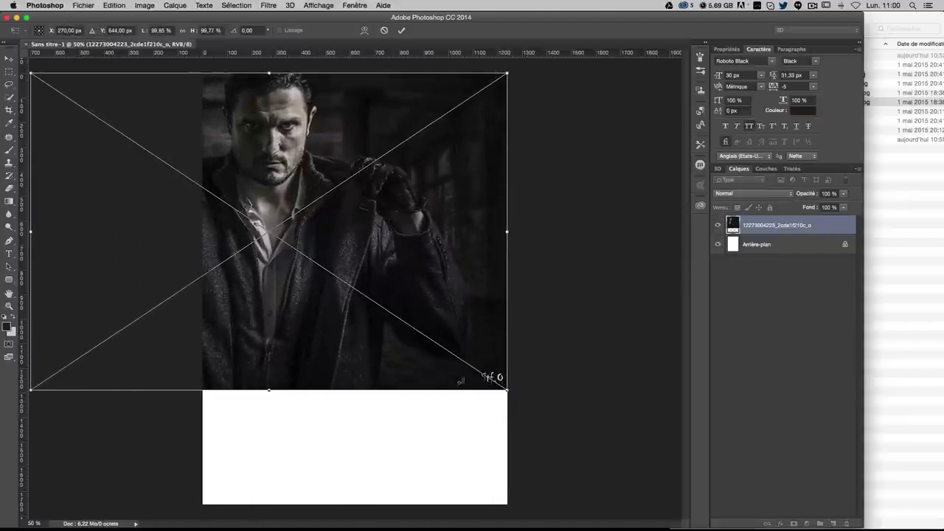
drag(507, 389, 681, 515)
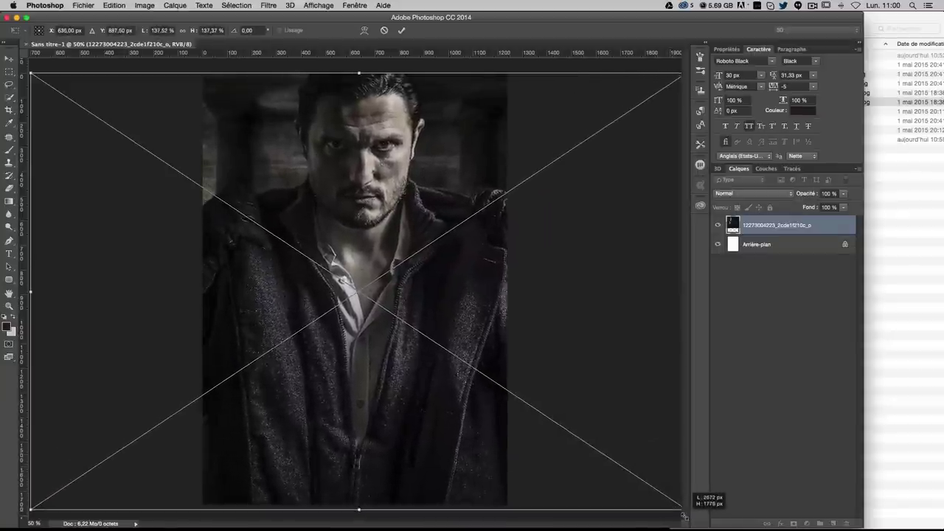
drag(681, 516, 680, 512)
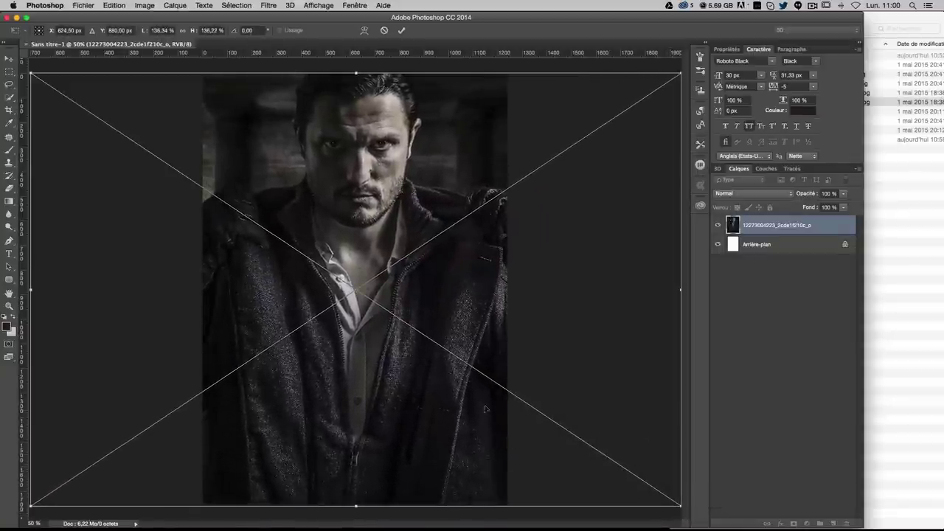
key(Return)
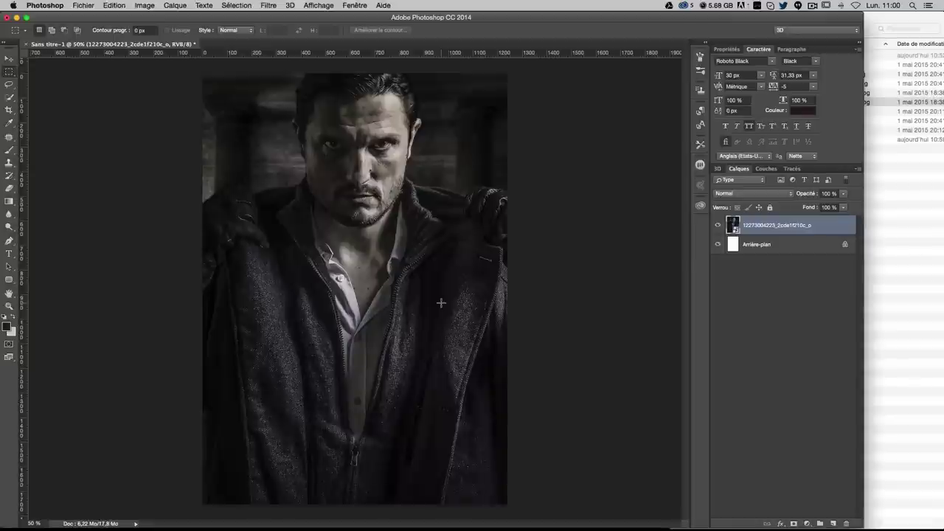
click(880, 223)
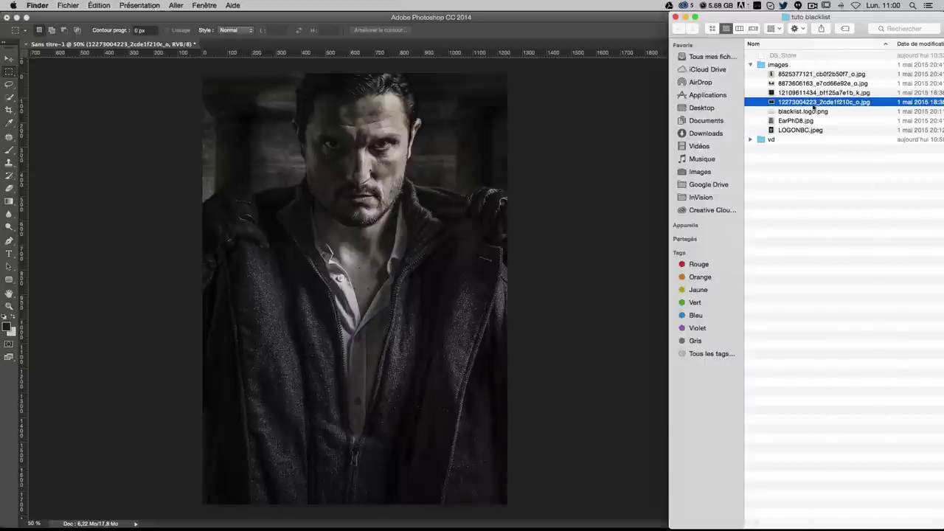
double_click(794, 74)
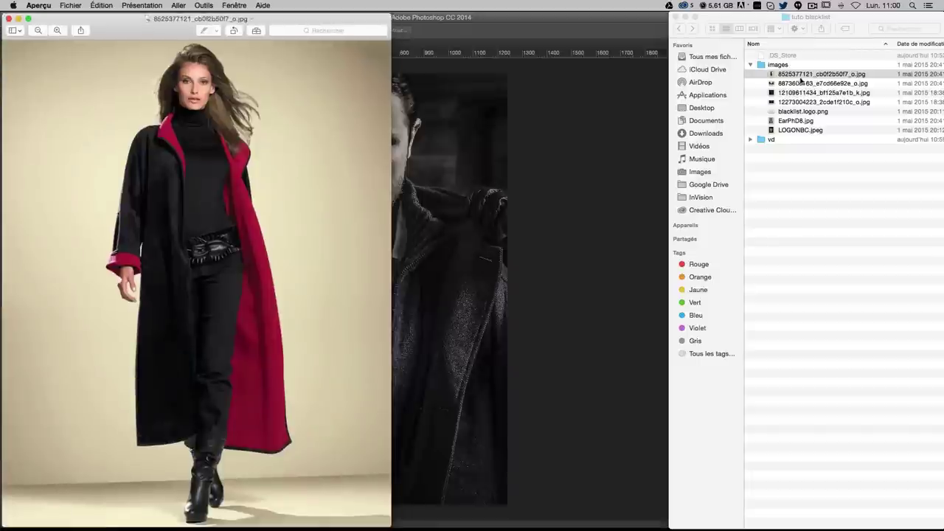
key(super+w)
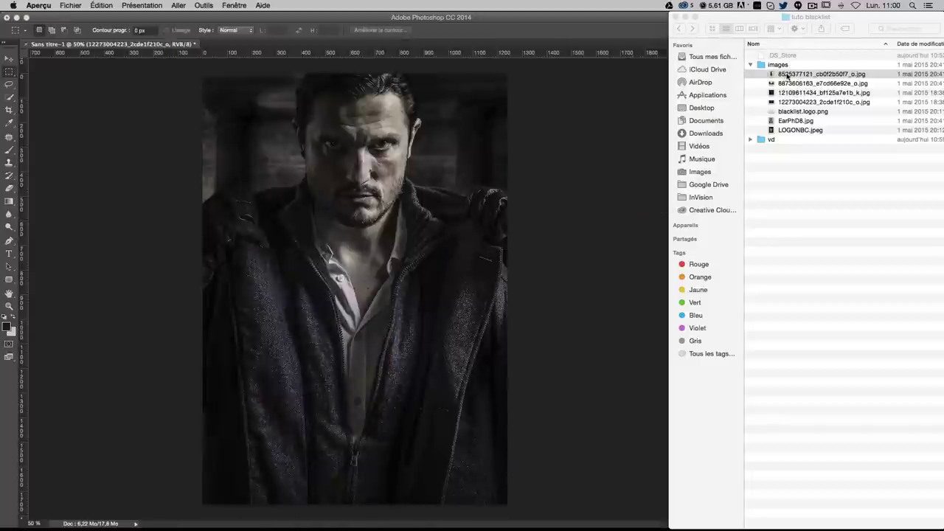
right_click(788, 75)
mouse_move(610, 87)
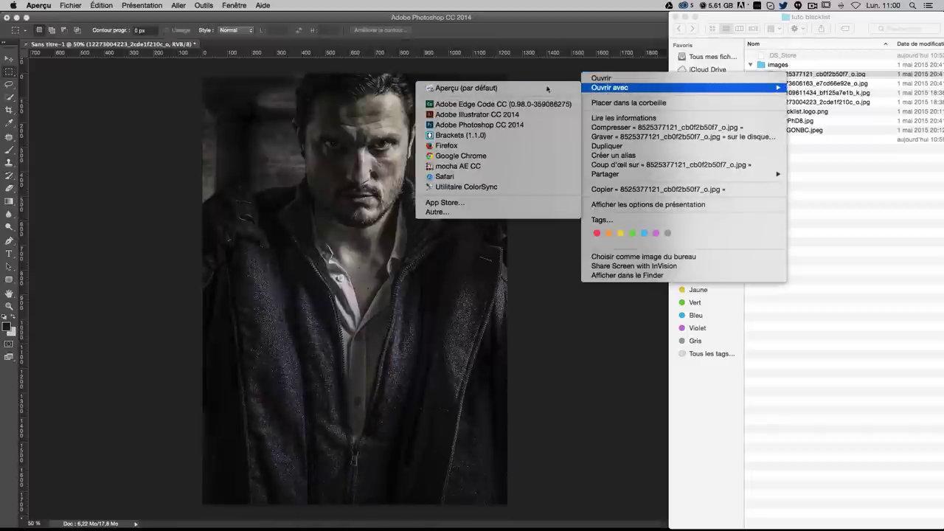
click(483, 125)
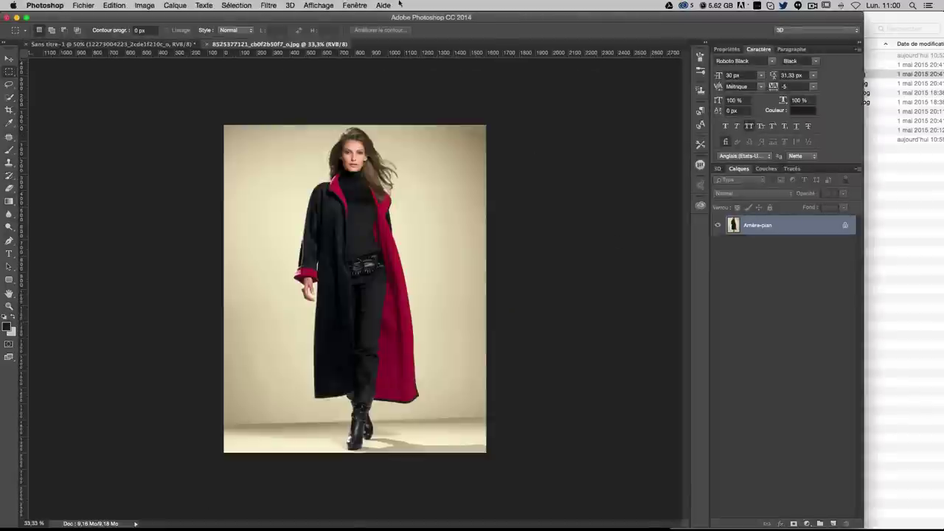
- Zoom the woman's photo to 100% and quick-select the beige background on her left
key(super+plus)
key(super+plus)
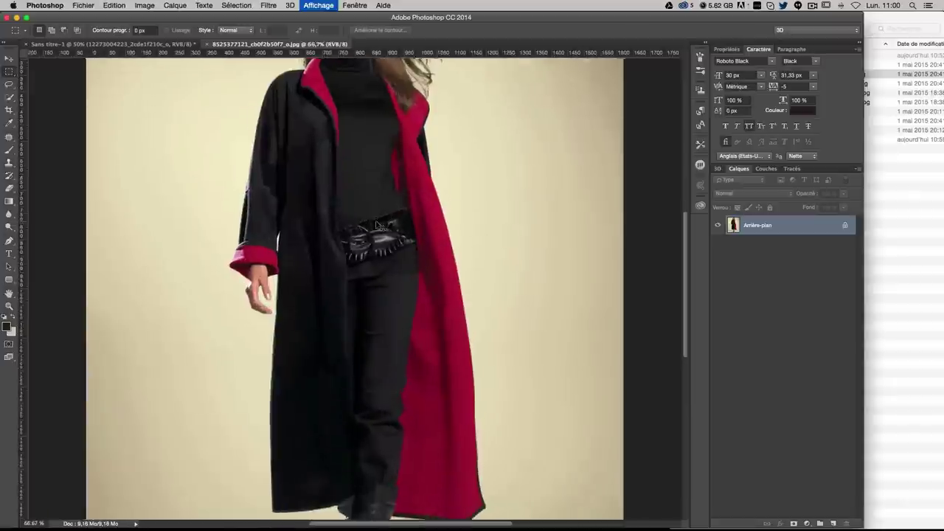
key(super+plus)
scroll(433, 265, up, 5)
scroll(433, 265, up, 1)
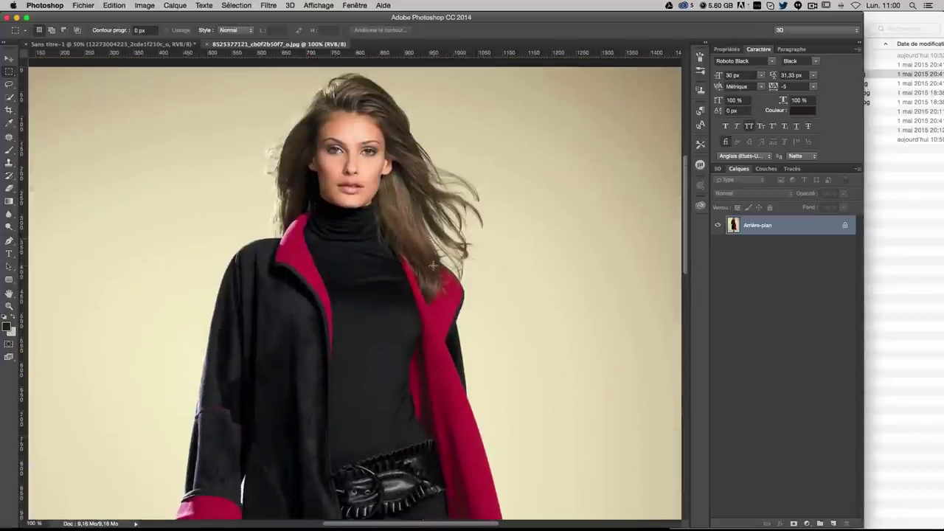
click(10, 97)
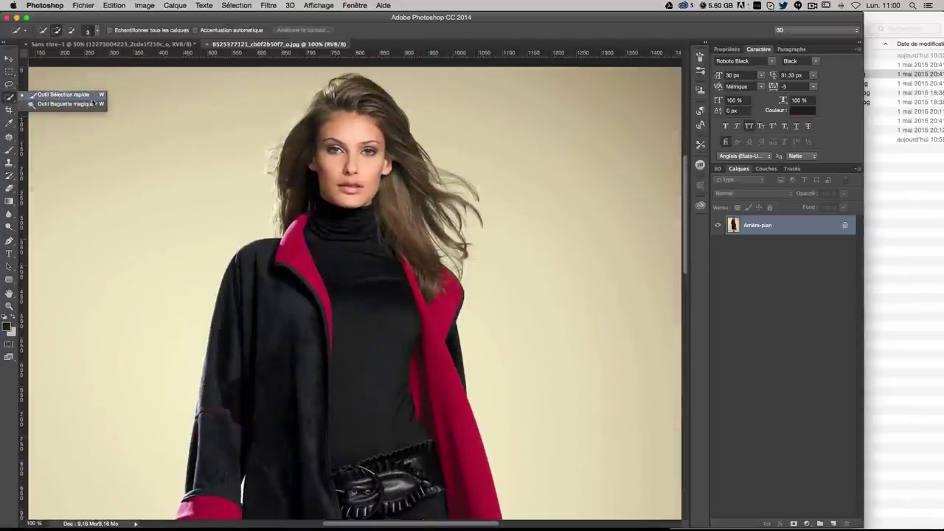
click(67, 94)
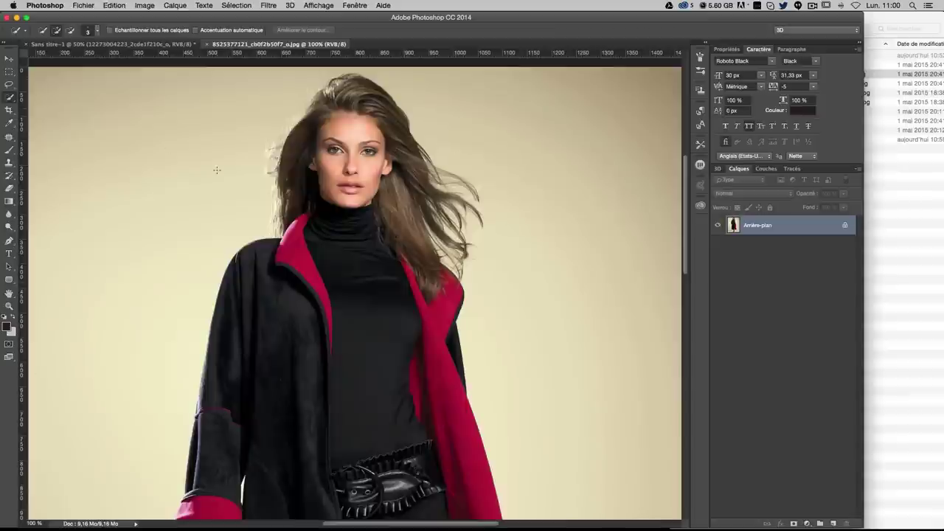
drag(125, 346, 172, 193)
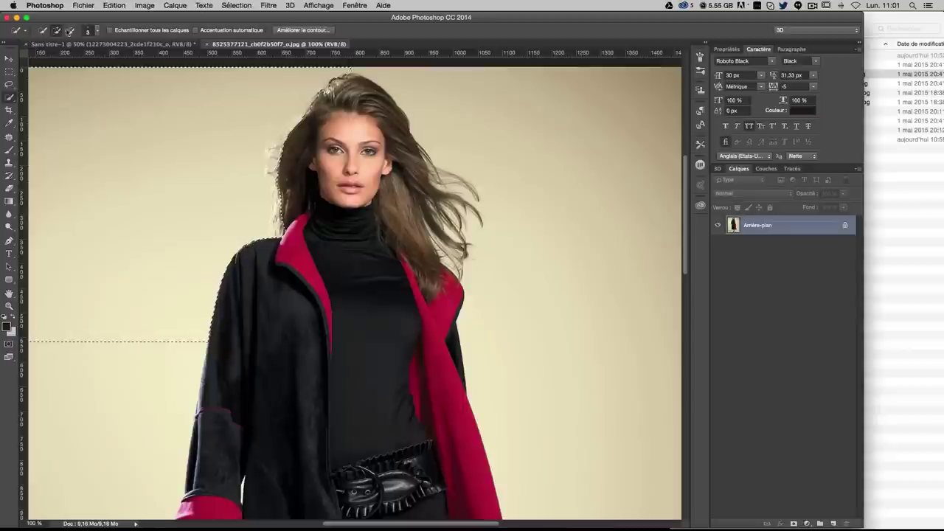
- Enlarge the brush and add the background above her hair, the right side and the floor
click(89, 32)
drag(47, 59, 52, 59)
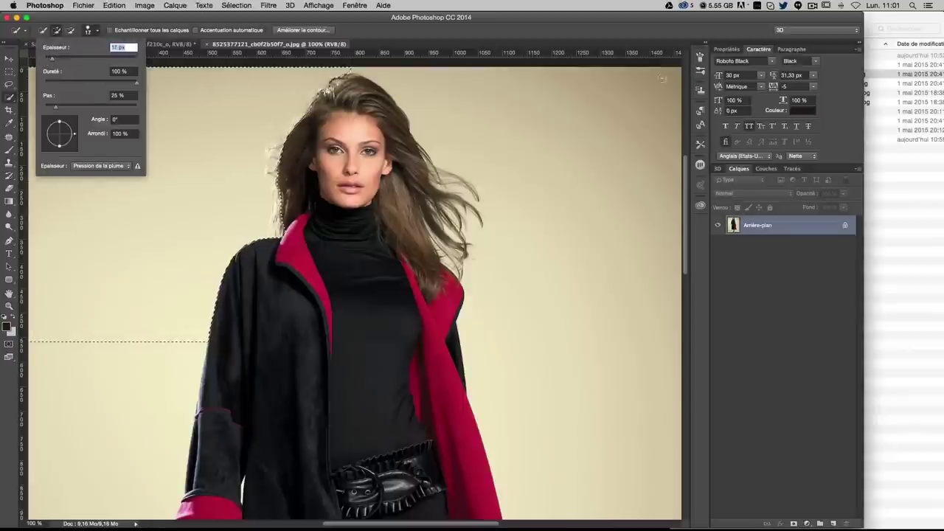
click(455, 89)
drag(398, 71, 618, 447)
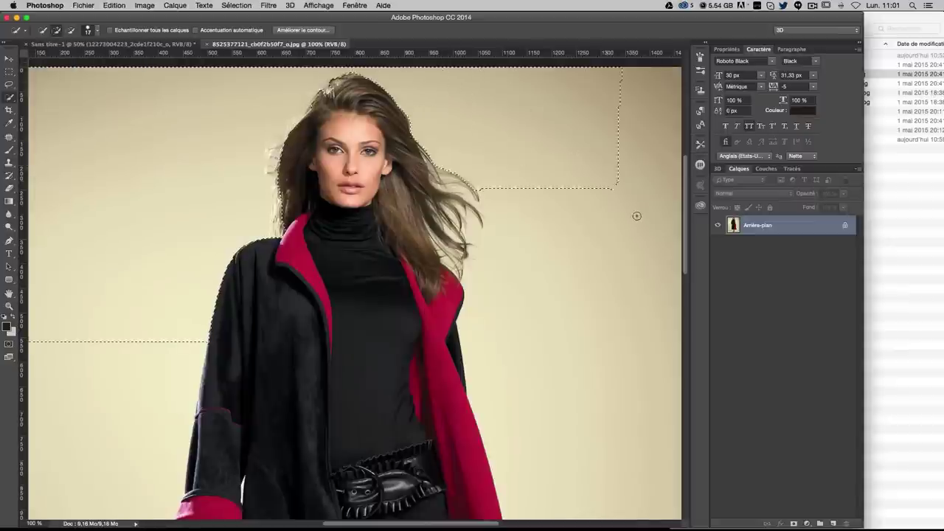
scroll(538, 291, down, 5)
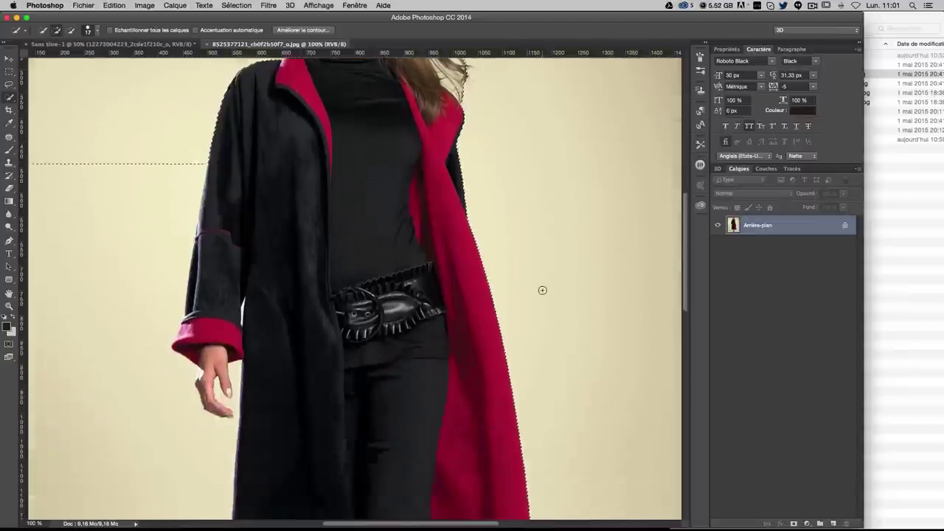
scroll(541, 289, down, 5)
scroll(544, 289, down, 4)
scroll(544, 289, down, 8)
scroll(506, 294, down, 2)
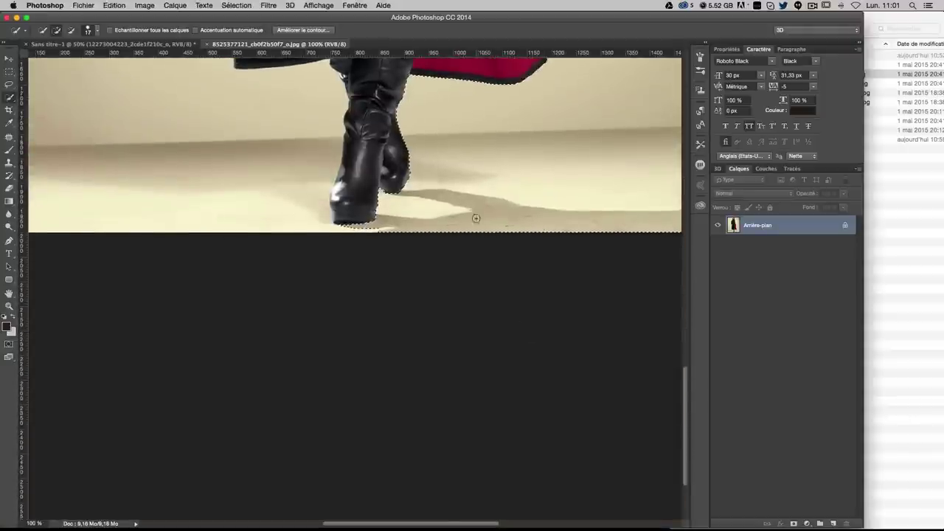
scroll(476, 219, up, 1)
drag(359, 253, 303, 129)
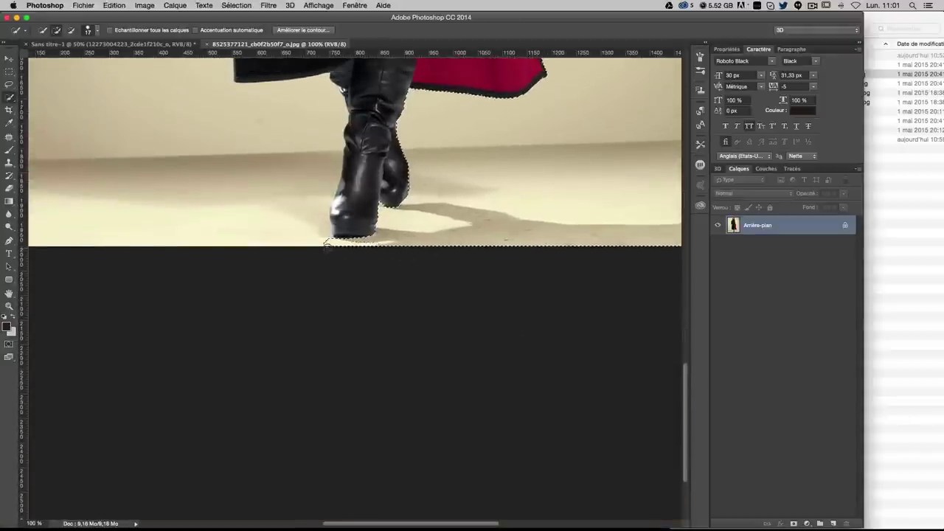
scroll(341, 181, up, 4)
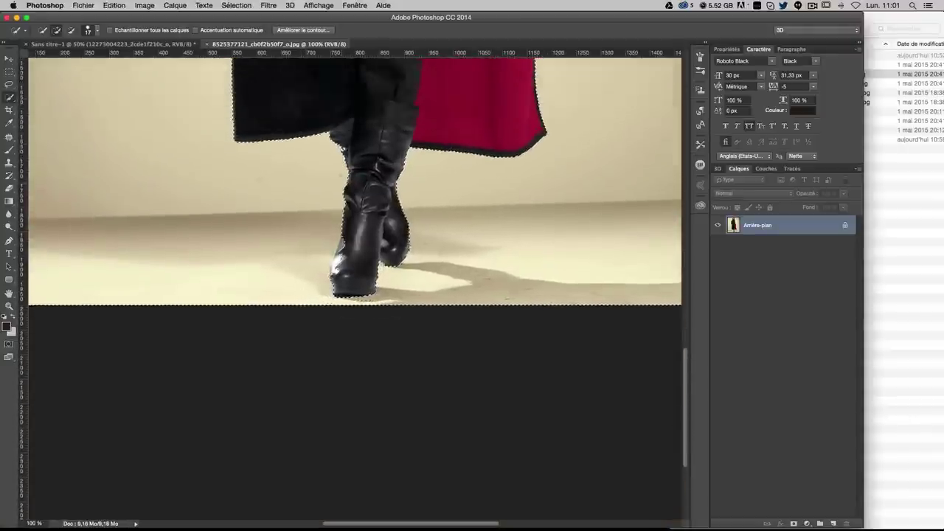
scroll(341, 181, up, 1)
scroll(341, 182, up, 10)
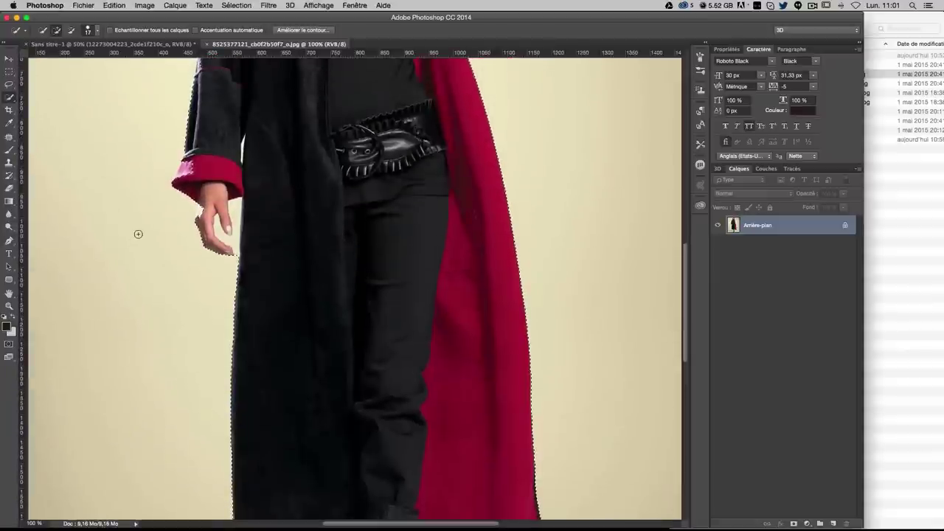
- Zoom in and refine the selection around the hand, wrist and red cuff
key(ctrl+plus)
key(ctrl+plus)
drag(183, 215, 427, 379)
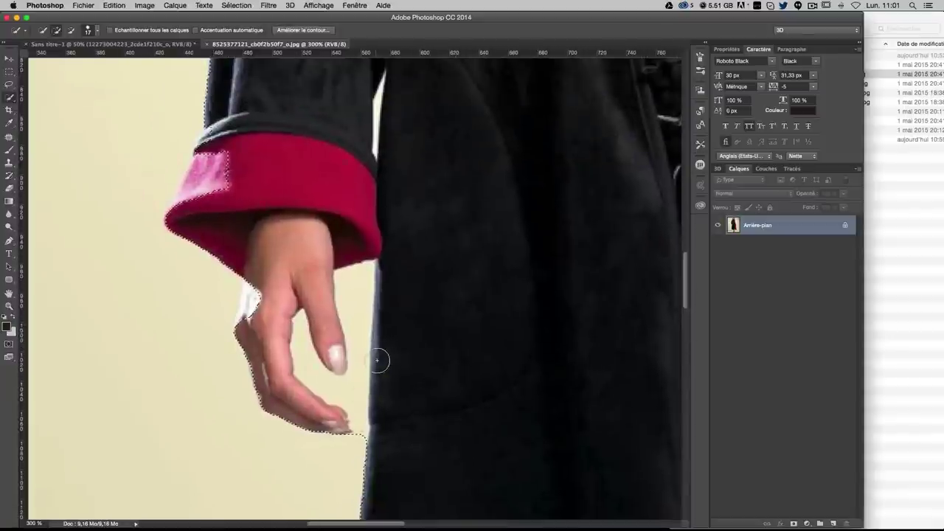
drag(343, 353, 338, 355)
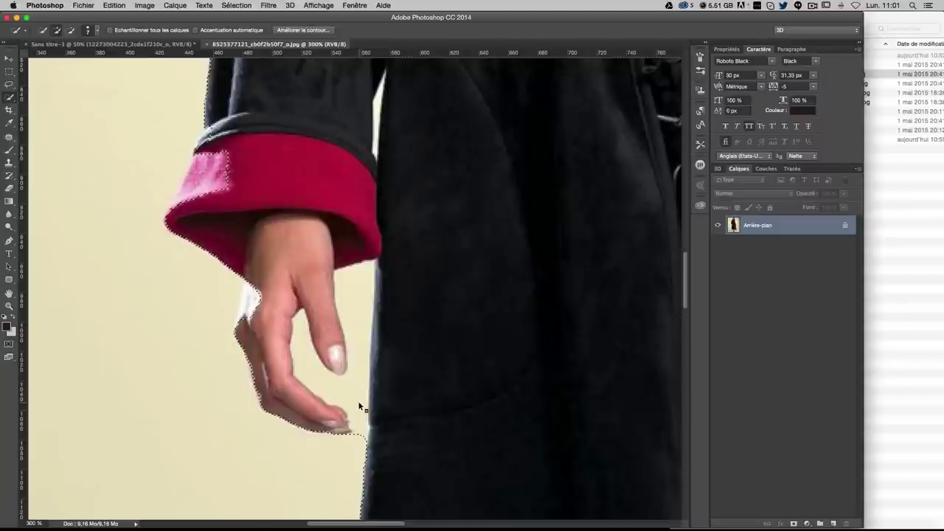
drag(354, 398, 352, 394)
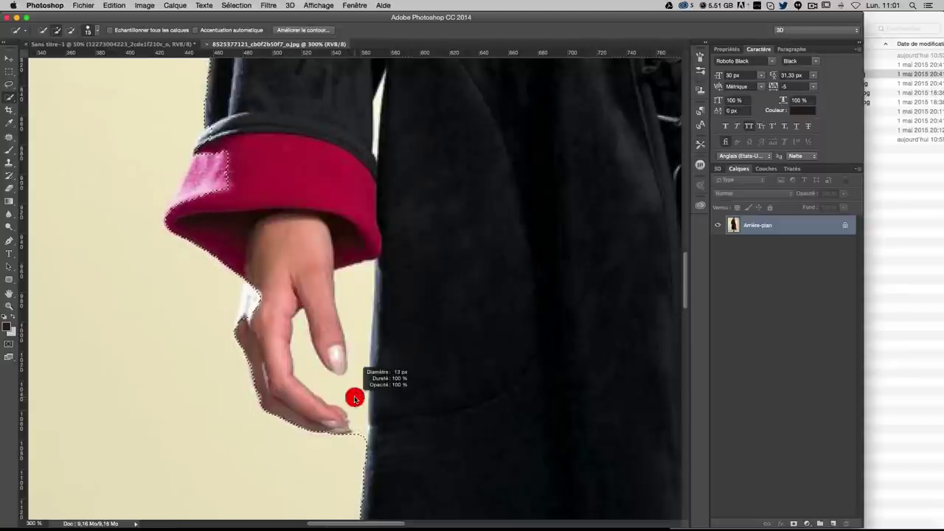
click(357, 399)
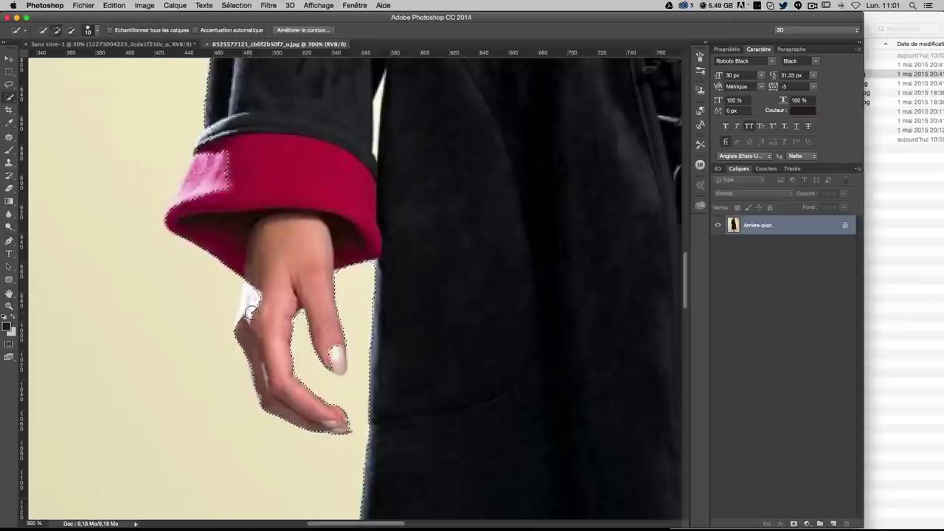
mouse_move(247, 322)
mouse_down()
mouse_move(253, 290)
mouse_move(248, 304)
mouse_up()
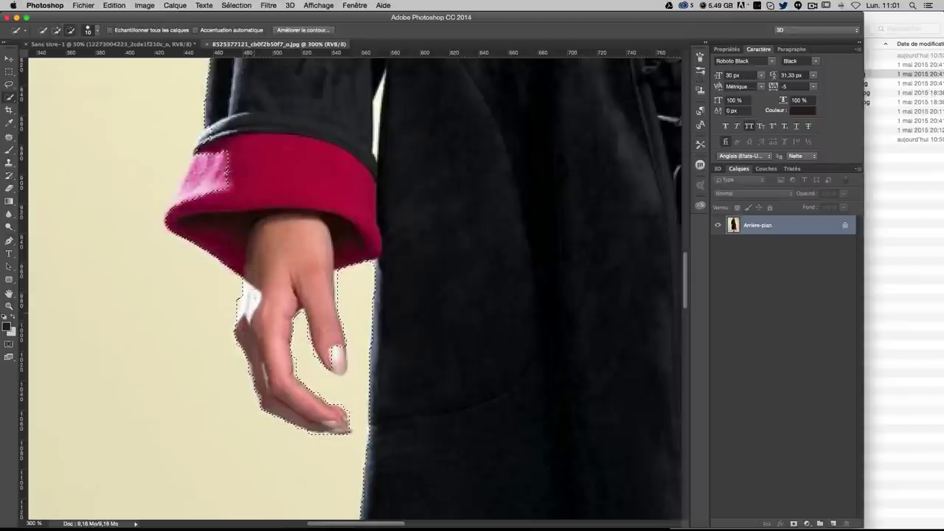
scroll(332, 351, up, 2)
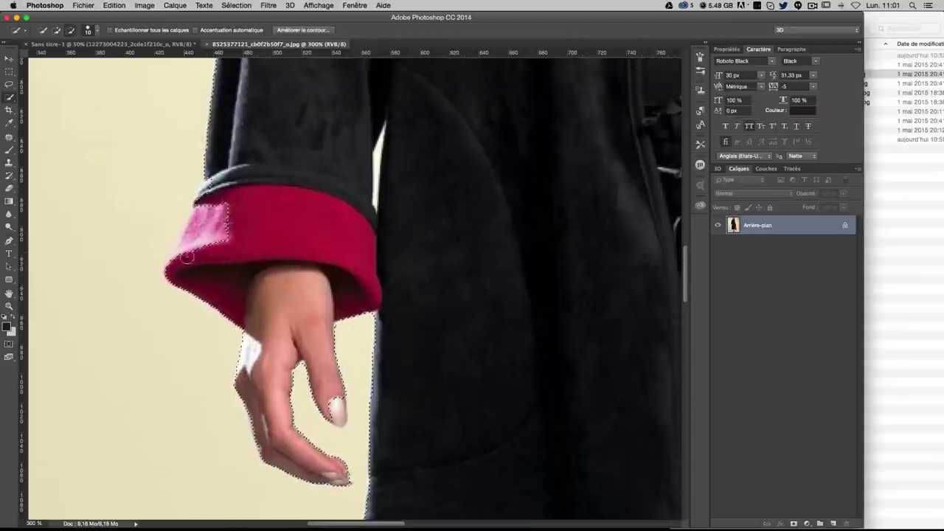
drag(188, 257, 177, 288)
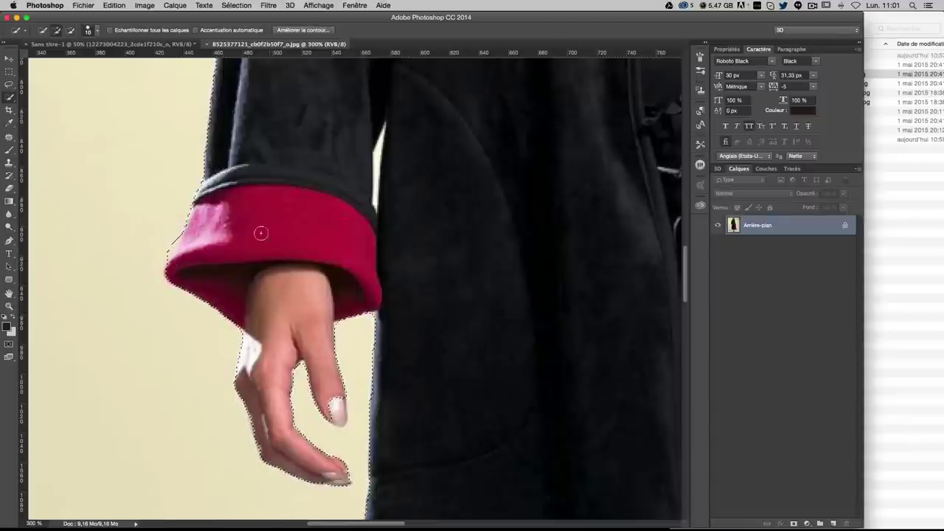
scroll(243, 244, up, 6)
scroll(231, 261, up, 3)
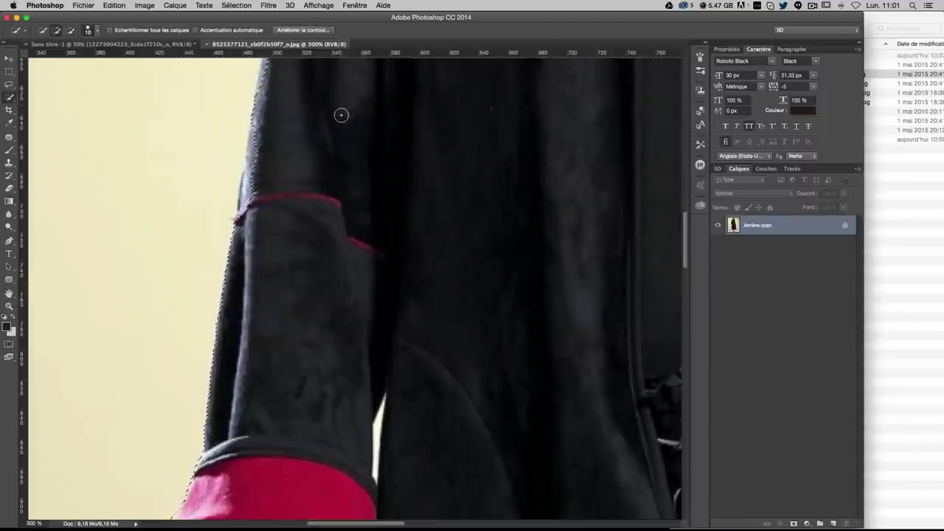
scroll(329, 196, up, 3)
scroll(295, 343, up, 3)
scroll(280, 399, up, 2)
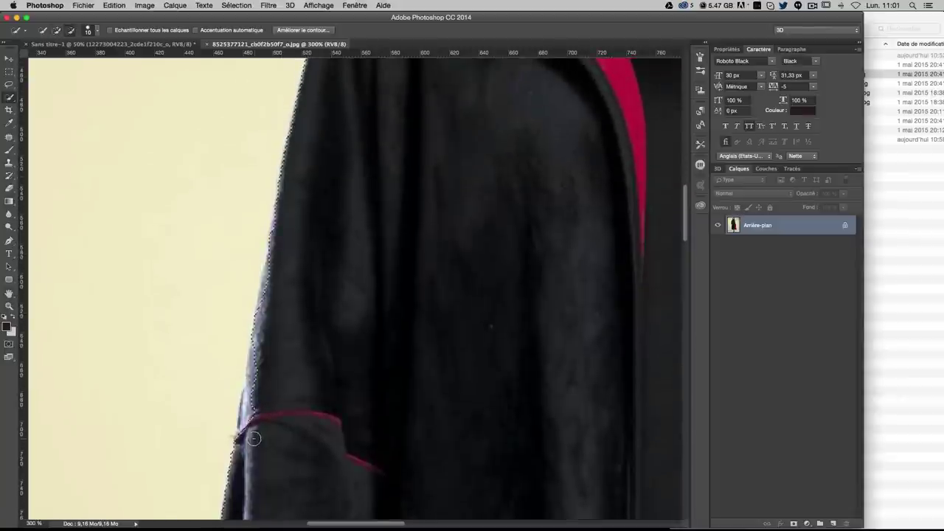
- Tighten the selection along the sleeve edge and where the hair meets the collar
drag(253, 438, 249, 423)
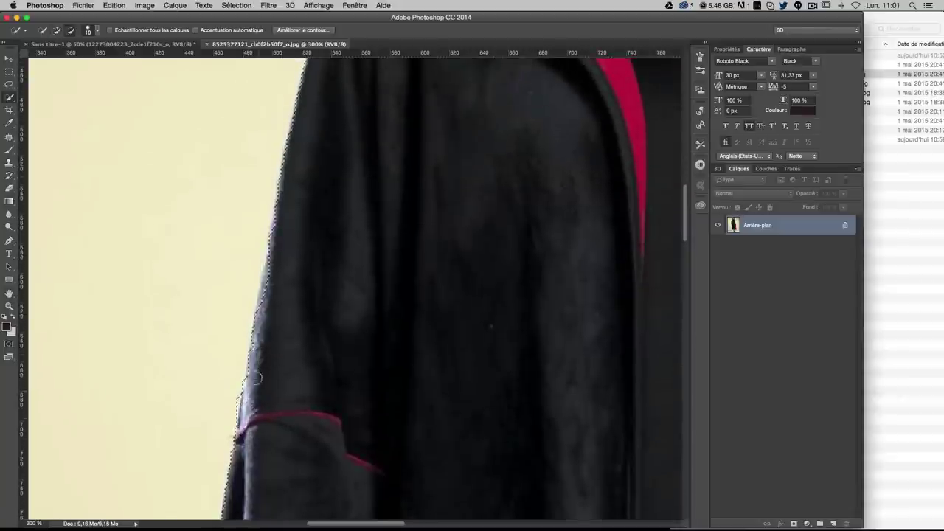
drag(254, 377, 267, 302)
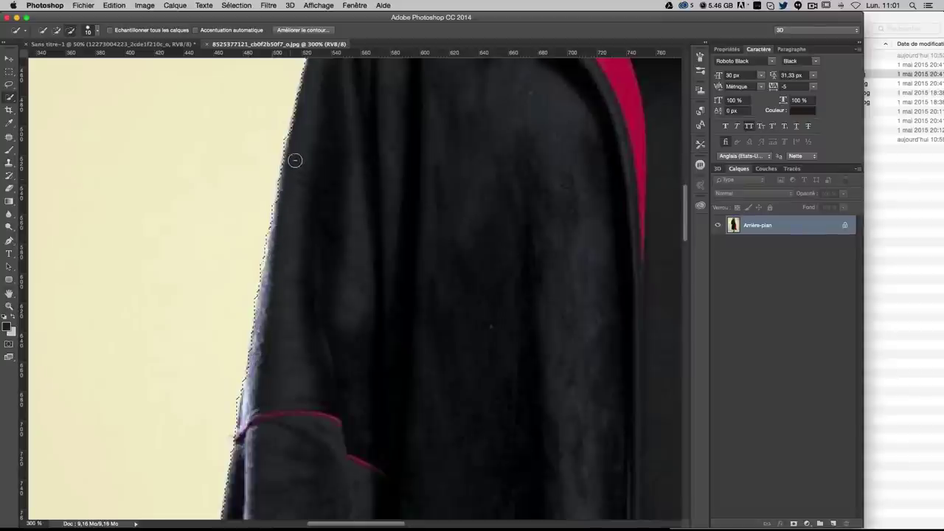
scroll(350, 228, up, 3)
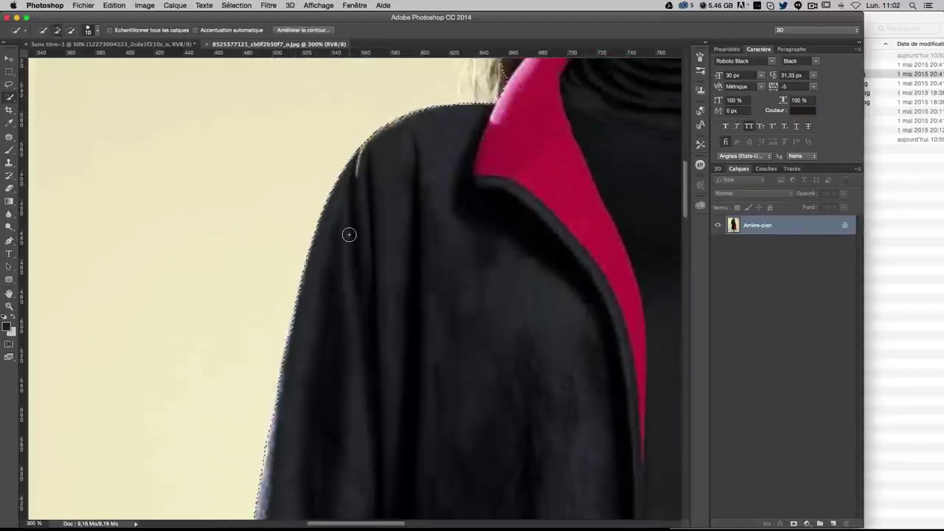
drag(526, 194, 278, 388)
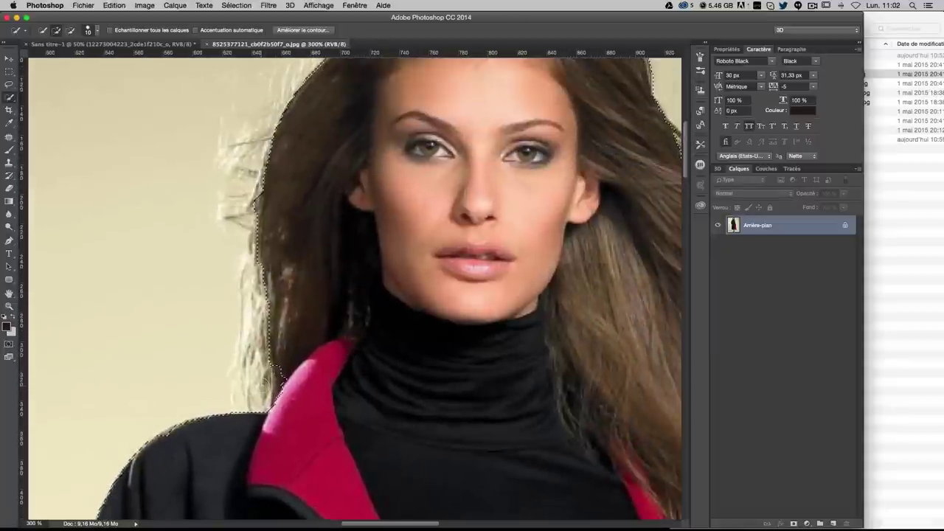
drag(280, 369, 274, 382)
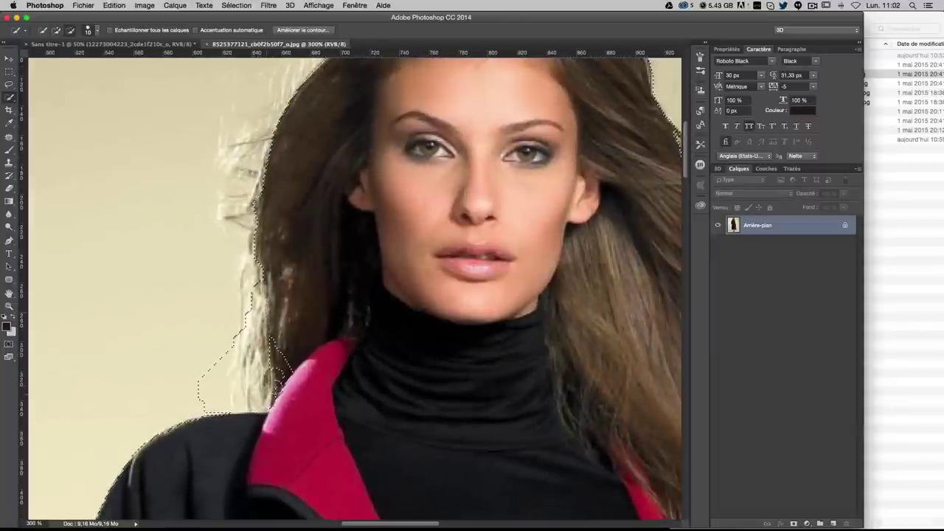
drag(244, 199, 282, 138)
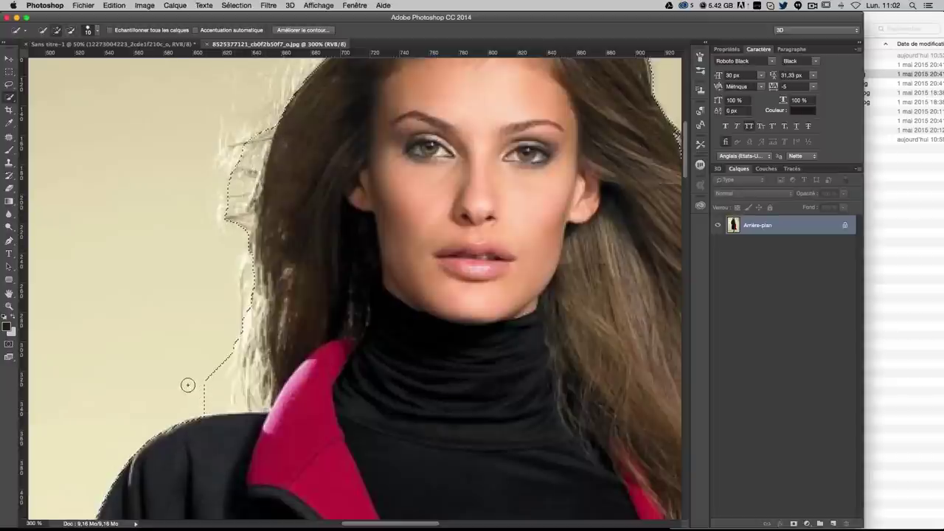
mouse_move(187, 384)
mouse_down()
mouse_move(216, 394)
mouse_move(208, 385)
mouse_up()
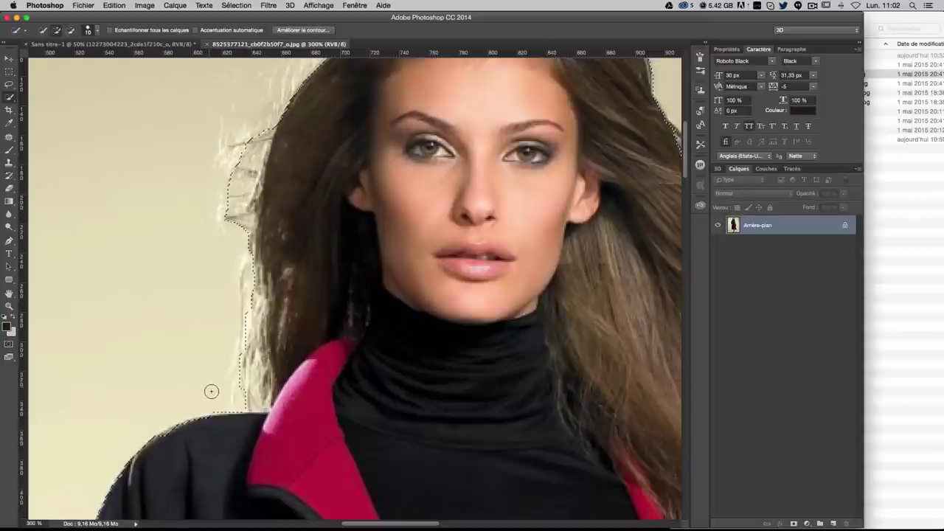
- Refine the selection along the left, top and right edges of the hair
scroll(469, 186, up, 3)
scroll(413, 206, up, 2)
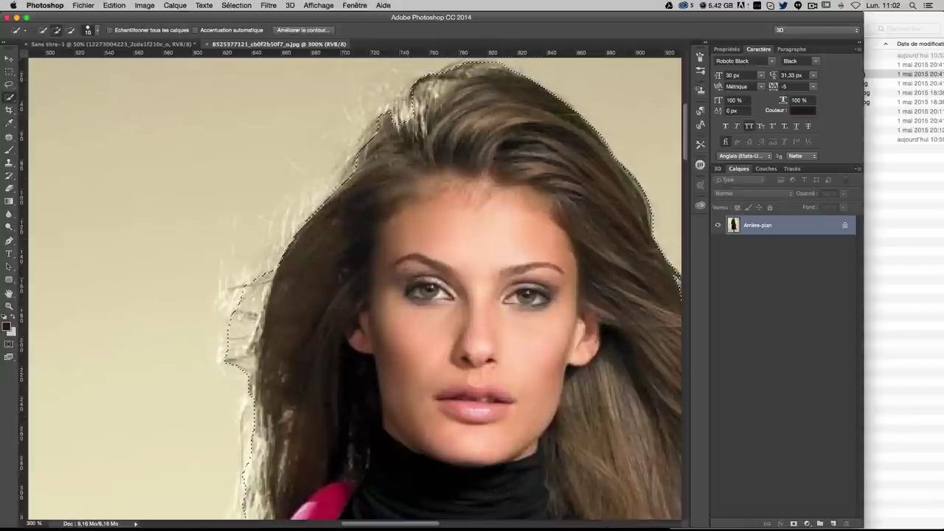
drag(297, 247, 307, 223)
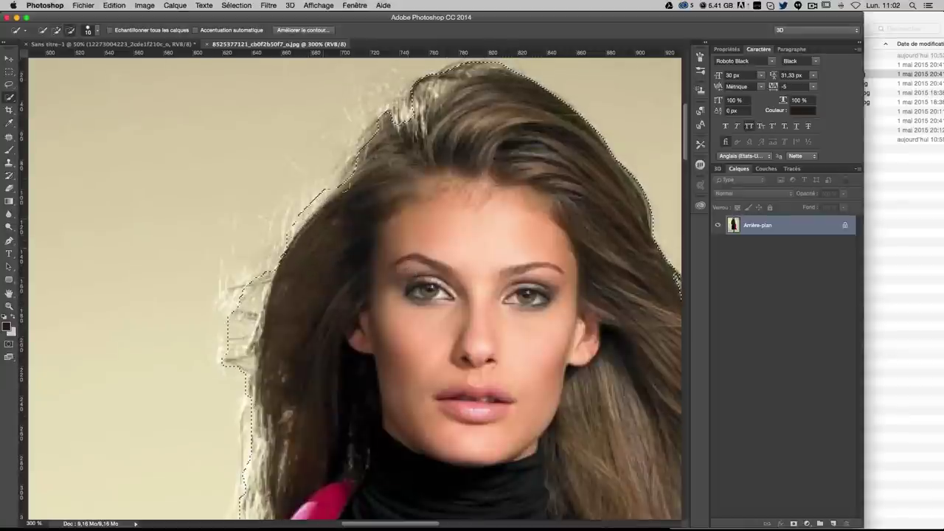
scroll(398, 158, up, 2)
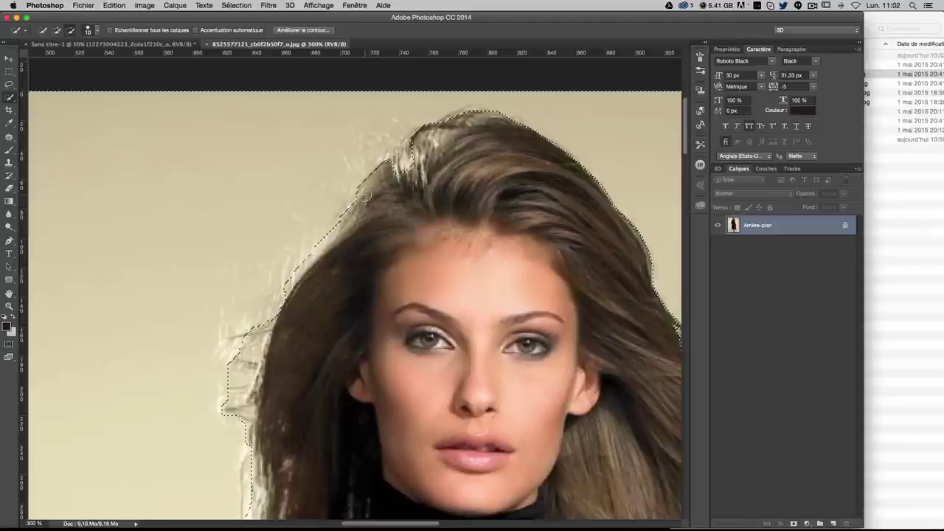
mouse_move(364, 194)
mouse_down()
mouse_move(412, 141)
mouse_move(449, 126)
mouse_up()
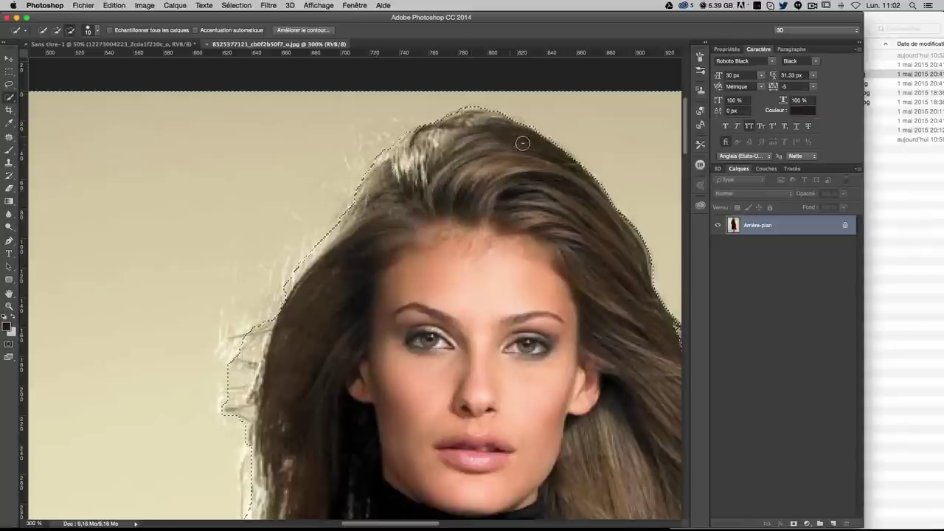
drag(597, 312, 428, 247)
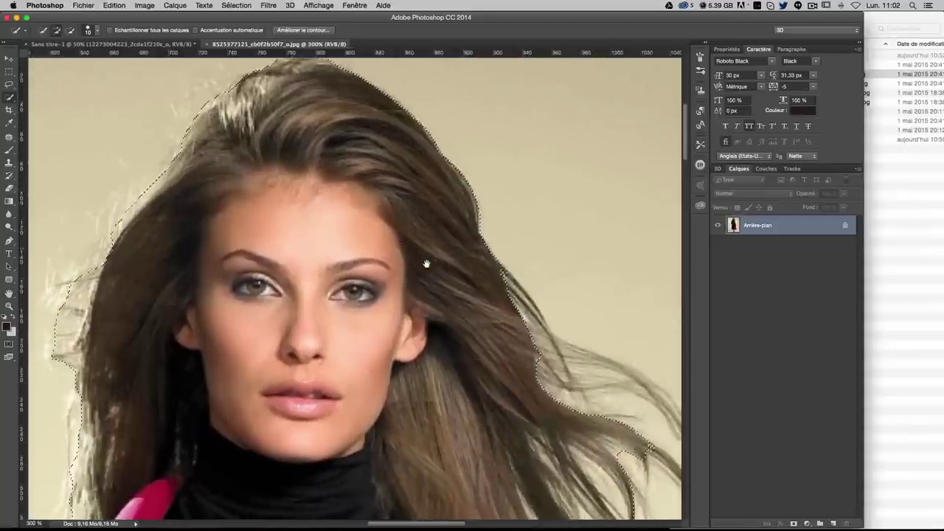
scroll(514, 198, down, 5)
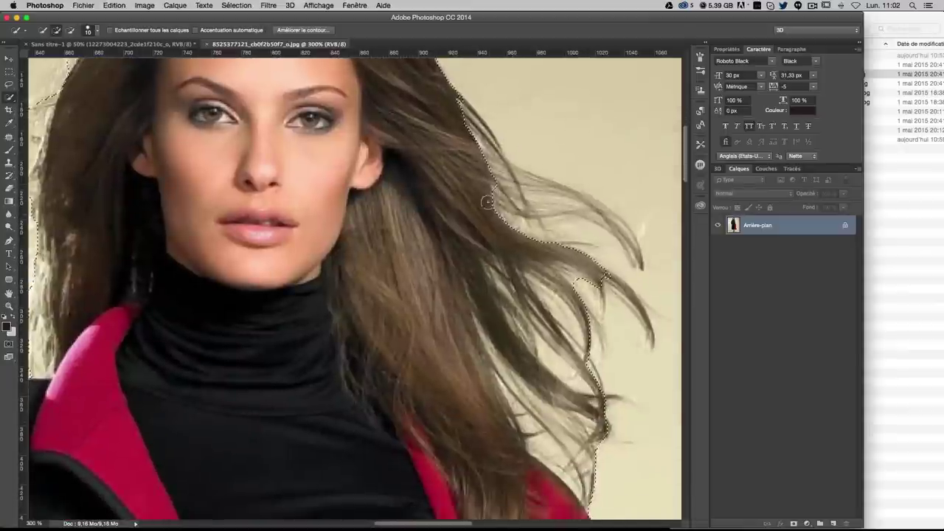
mouse_move(533, 219)
mouse_down()
mouse_move(408, 241)
mouse_move(604, 227)
mouse_move(480, 225)
mouse_move(443, 208)
mouse_up()
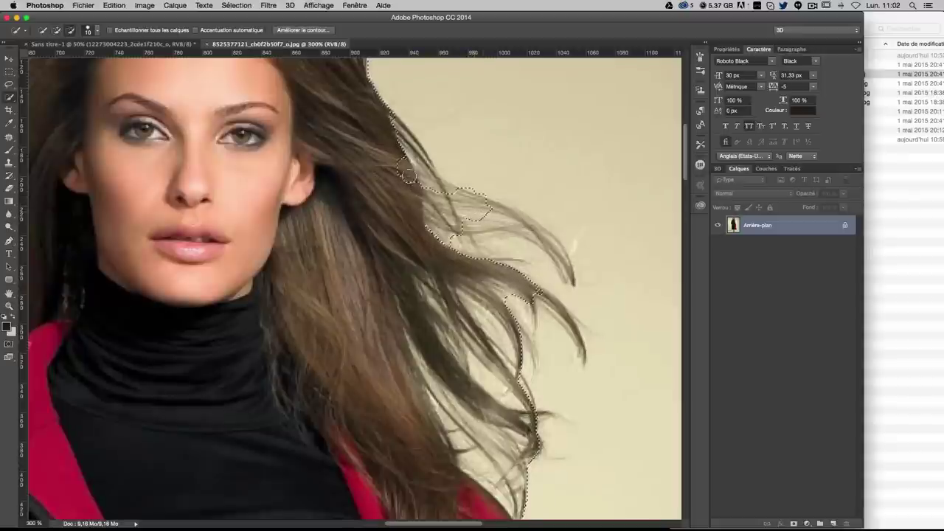
drag(408, 175, 389, 165)
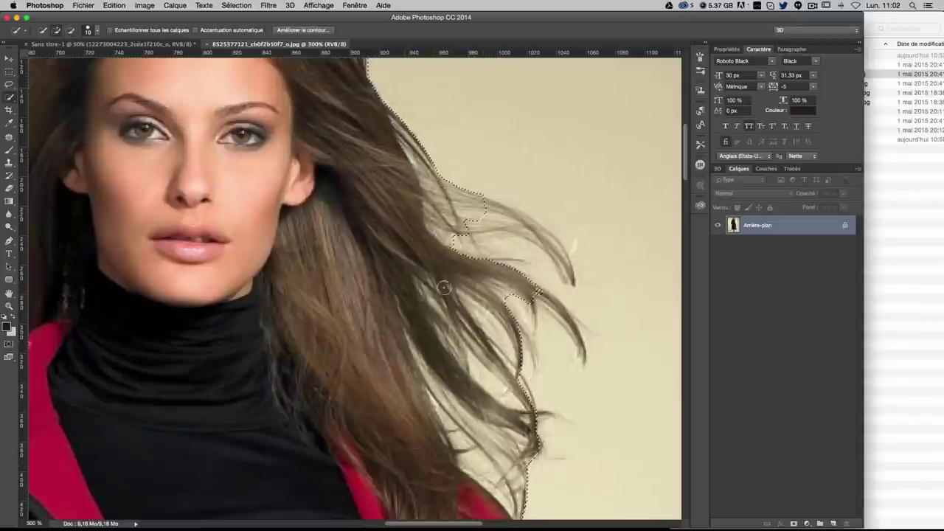
- Extend the selection into the notch beside the left boot
scroll(457, 331, down, 5)
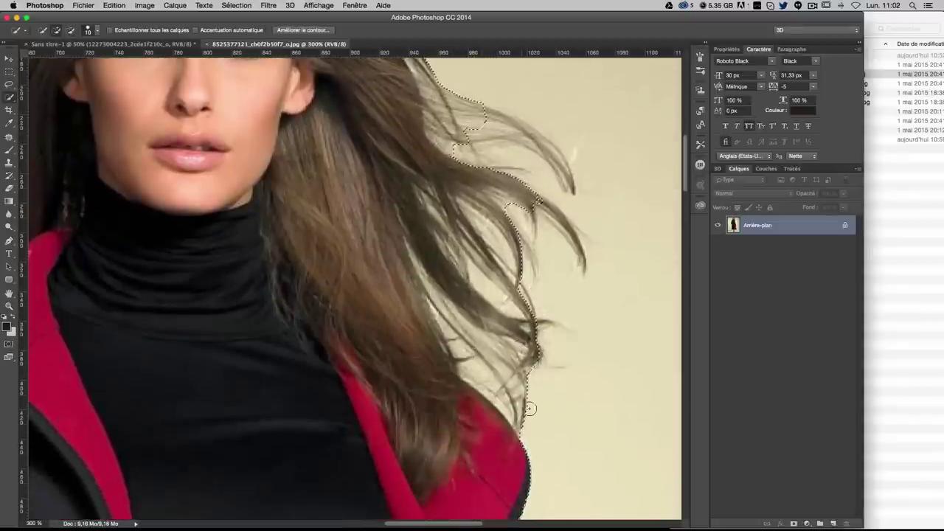
scroll(533, 422, down, 15)
scroll(537, 421, down, 3)
scroll(538, 420, down, 9)
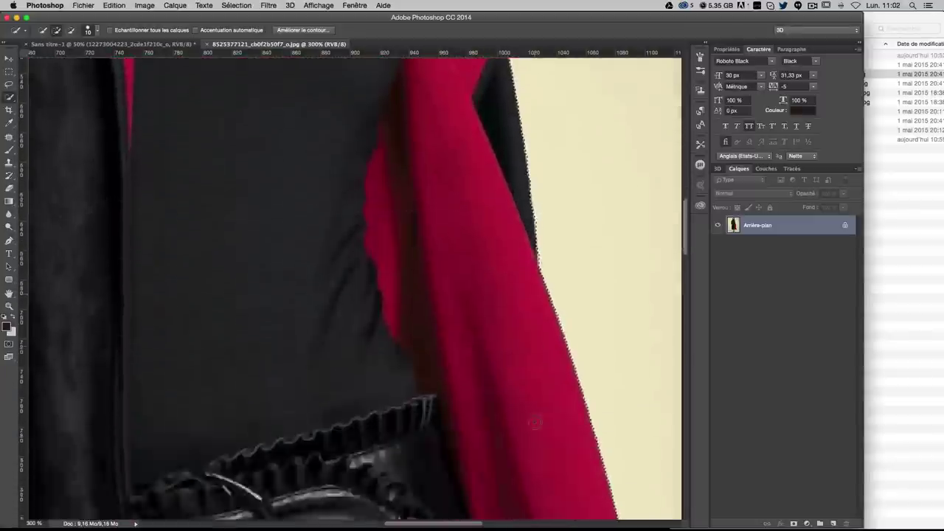
scroll(567, 428, down, 8)
scroll(568, 428, down, 8)
scroll(540, 411, right, 5)
scroll(541, 412, down, 4)
scroll(531, 295, down, 15)
scroll(520, 194, right, 5)
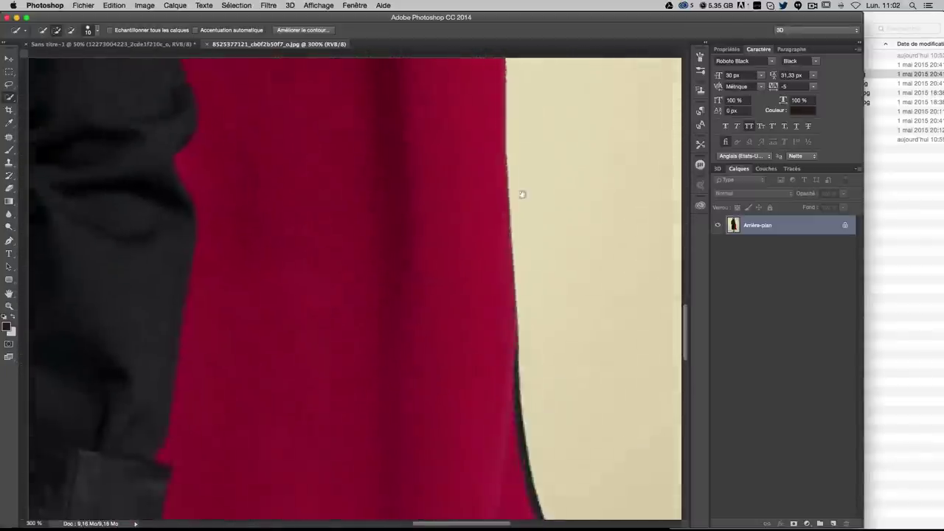
scroll(511, 222, down, 15)
scroll(502, 243, down, 2)
scroll(339, 236, left, 8)
scroll(340, 236, down, 5)
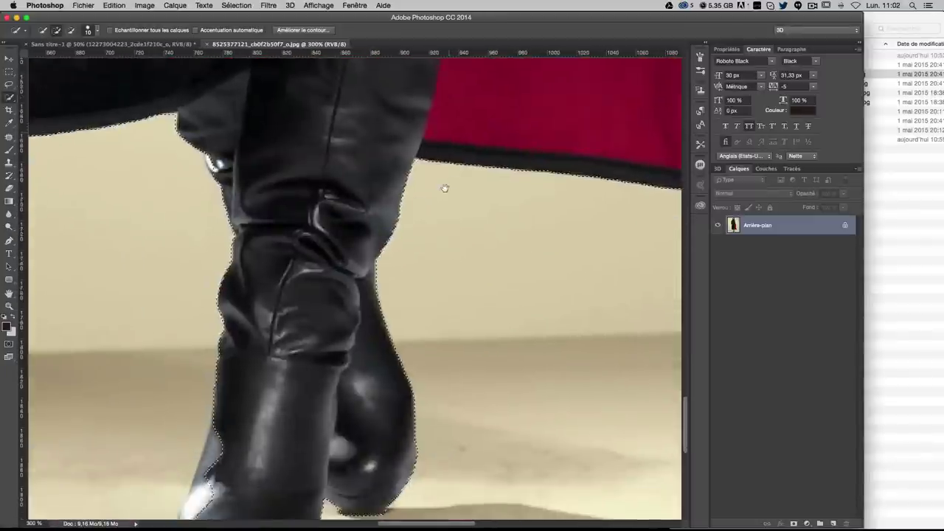
scroll(444, 185, down, 5)
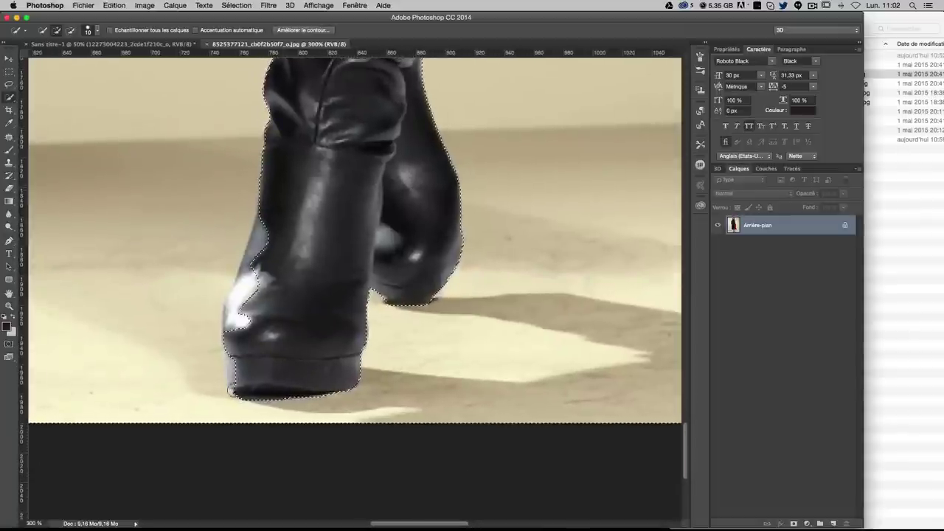
drag(229, 354, 253, 246)
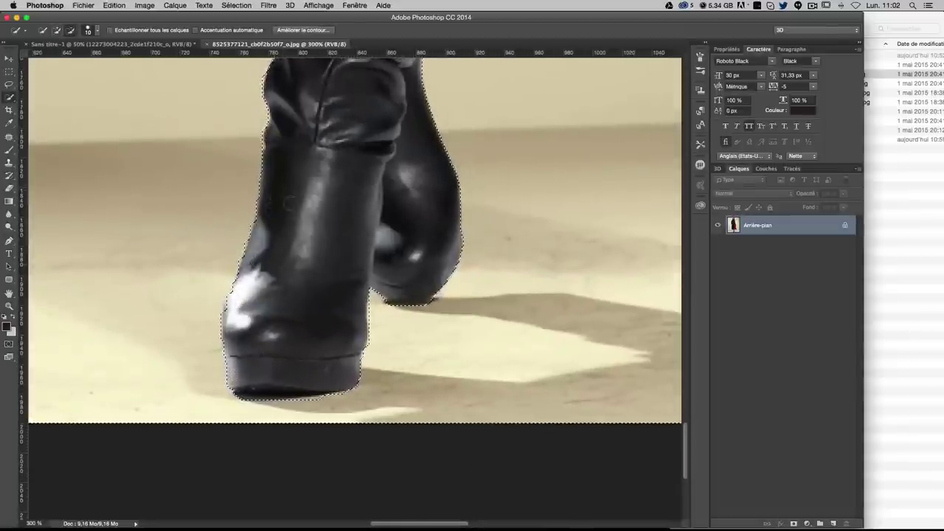
drag(343, 226, 360, 428)
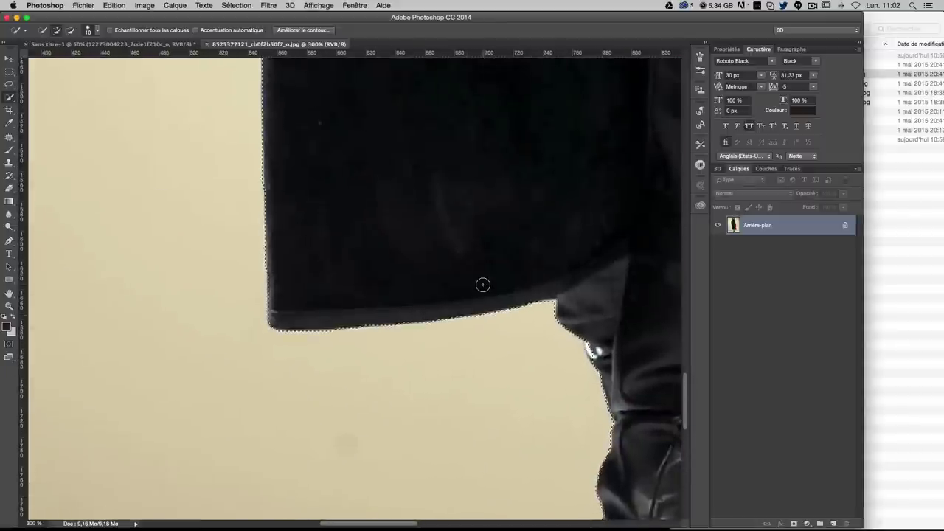
scroll(482, 285, down, 2)
scroll(483, 285, down, 2)
scroll(482, 285, down, 1)
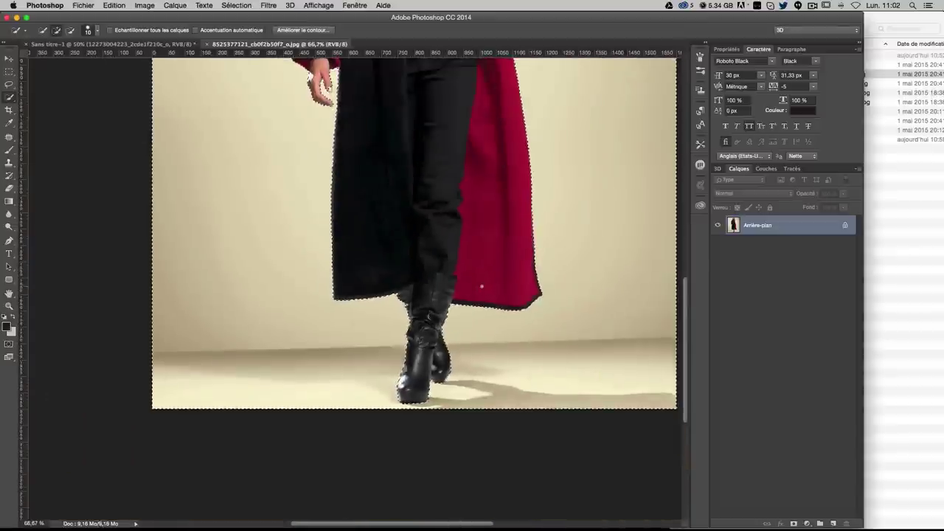
- Invert the selection with Sélection > Intervertir so the woman is selected
scroll(481, 285, up, 5)
scroll(482, 286, up, 2)
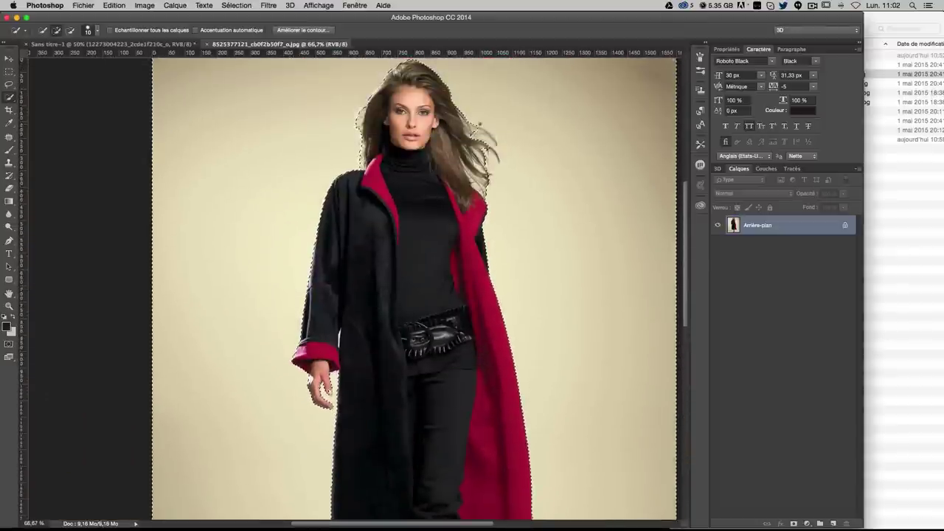
scroll(586, 196, up, 2)
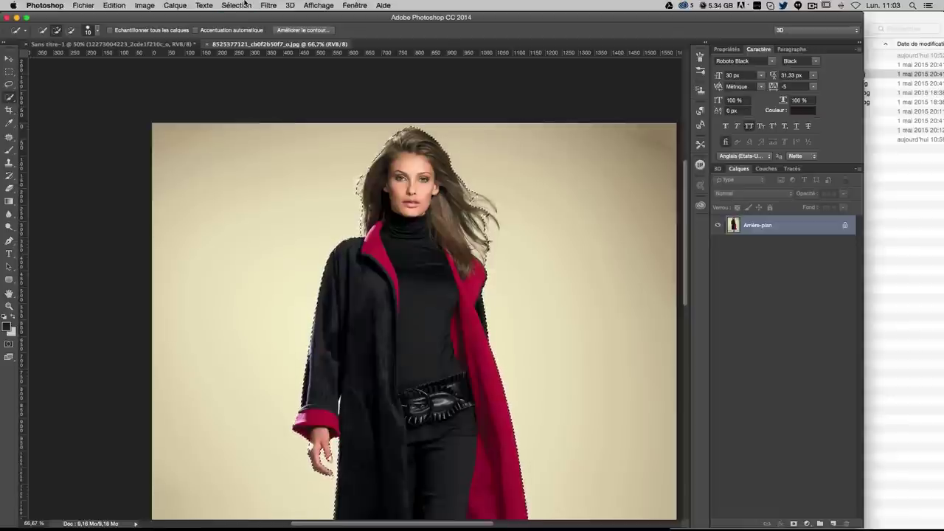
click(231, 4)
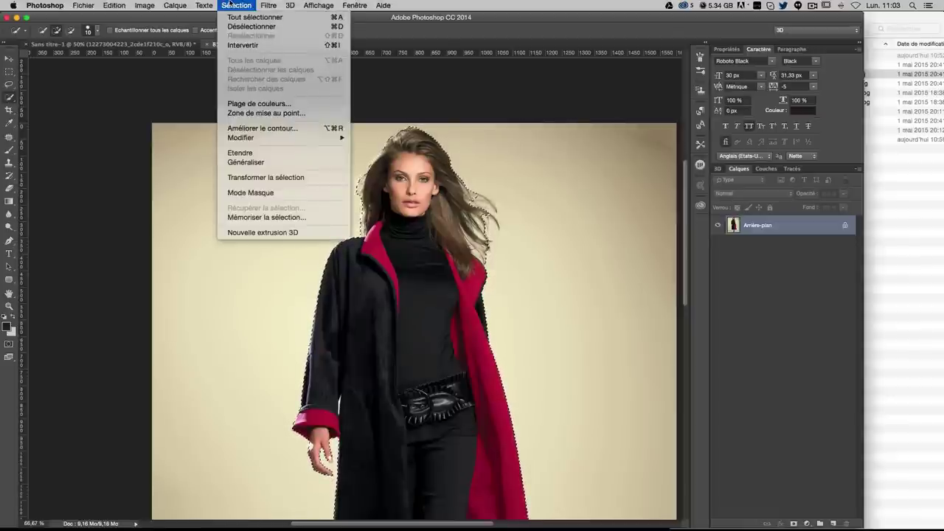
click(262, 45)
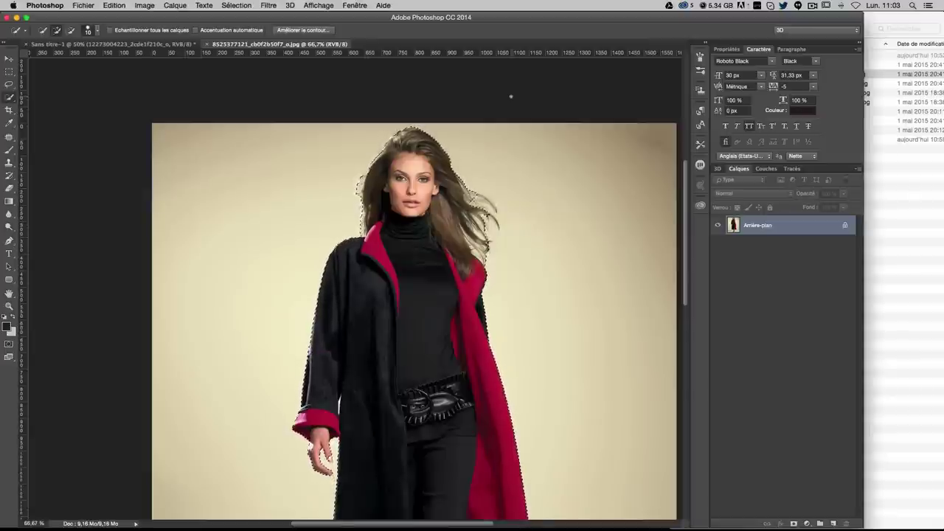
- In Améliorer le contour, use the red overlay view and a 3,9 px smart radius
key(v)
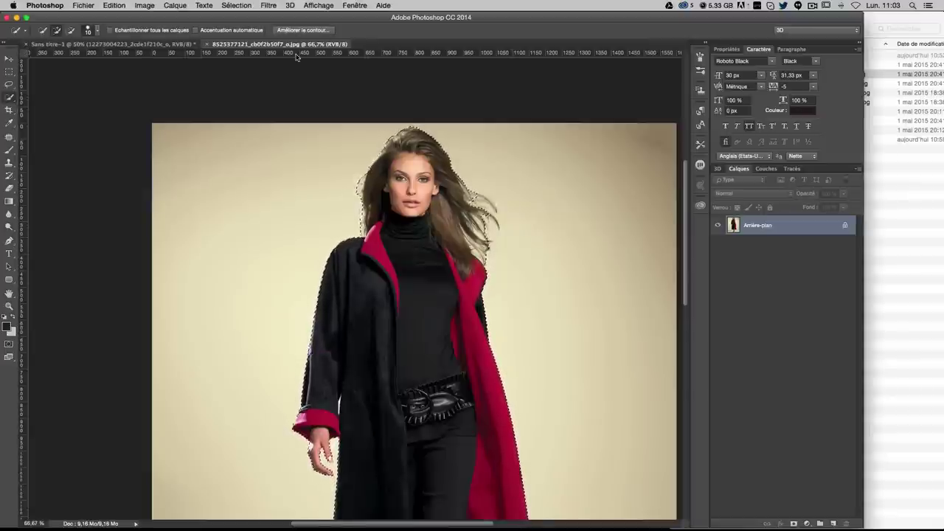
click(301, 31)
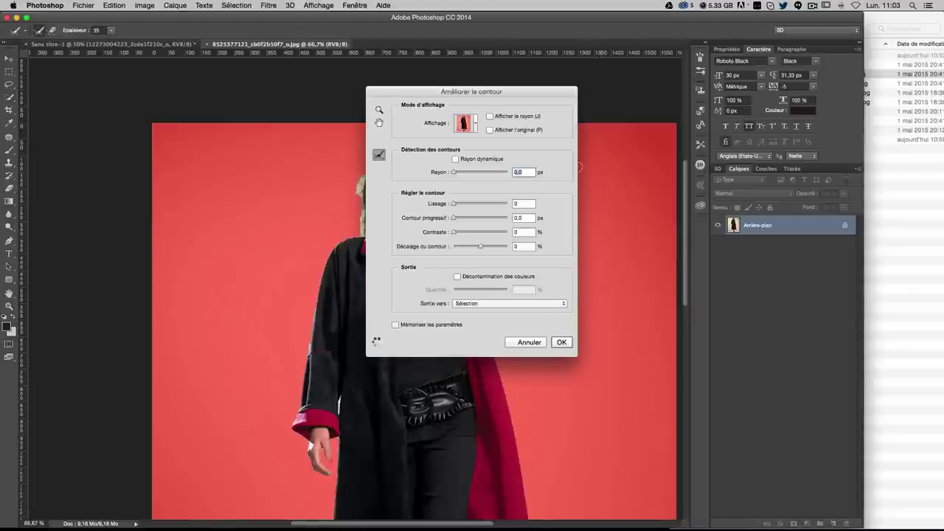
drag(462, 89, 758, 78)
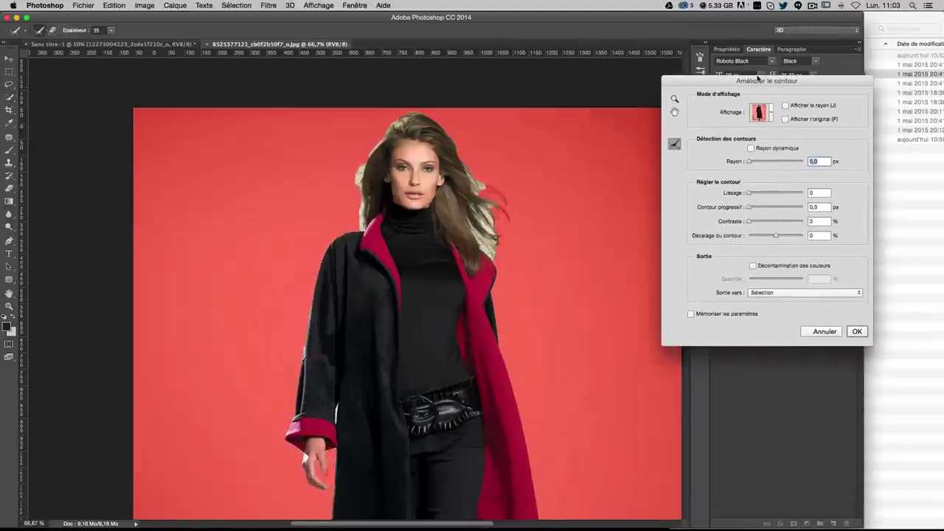
key(ctrl+plus)
key(ctrl+plus)
key(ctrl+plus)
drag(464, 158, 255, 443)
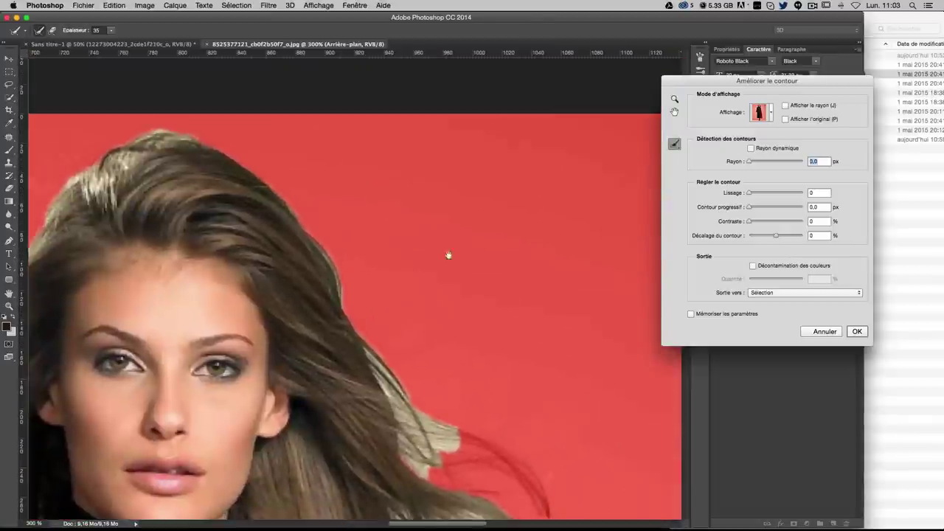
drag(449, 256, 562, 155)
key(ctrl+minus)
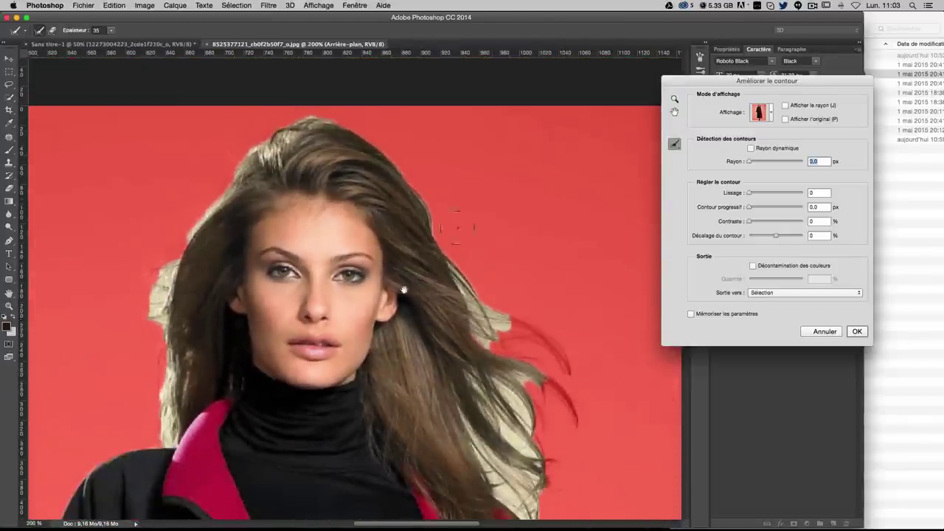
mouse_move(405, 290)
mouse_down()
mouse_move(352, 284)
mouse_move(376, 258)
mouse_up()
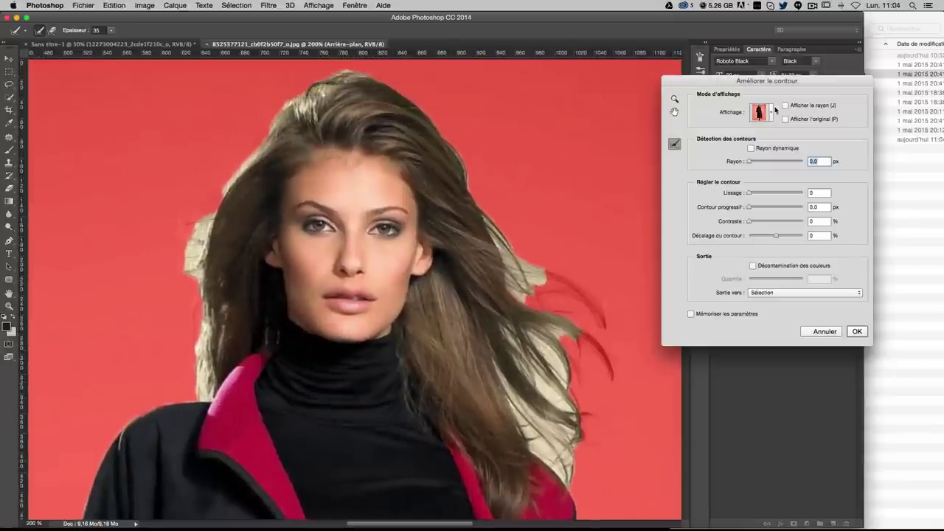
click(767, 112)
click(839, 83)
drag(754, 162, 760, 162)
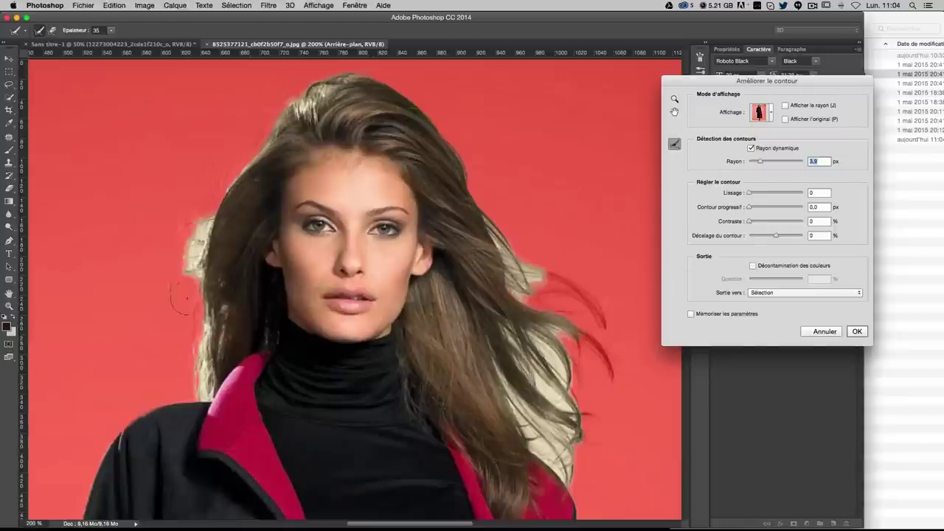
- Paint a smaller refine brush along the hair edges, crown and right flyaways
drag(209, 181, 206, 186)
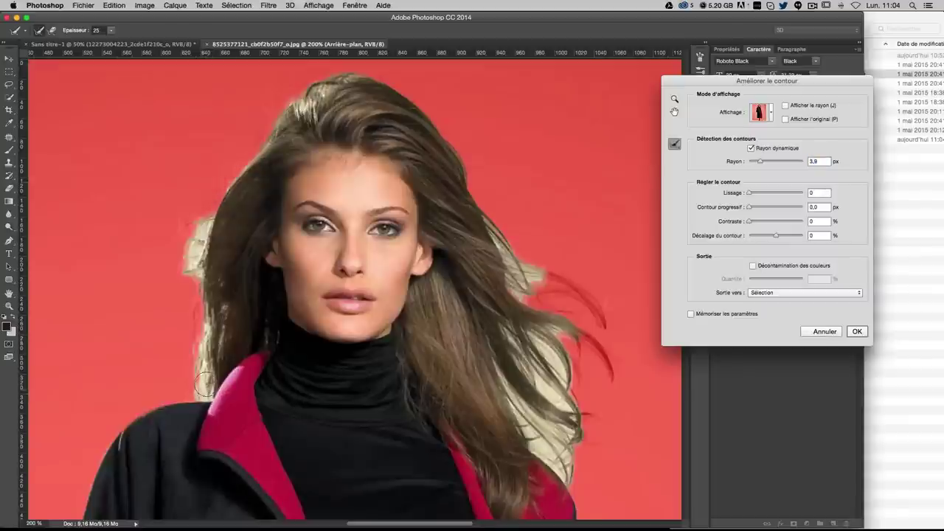
drag(205, 346, 298, 99)
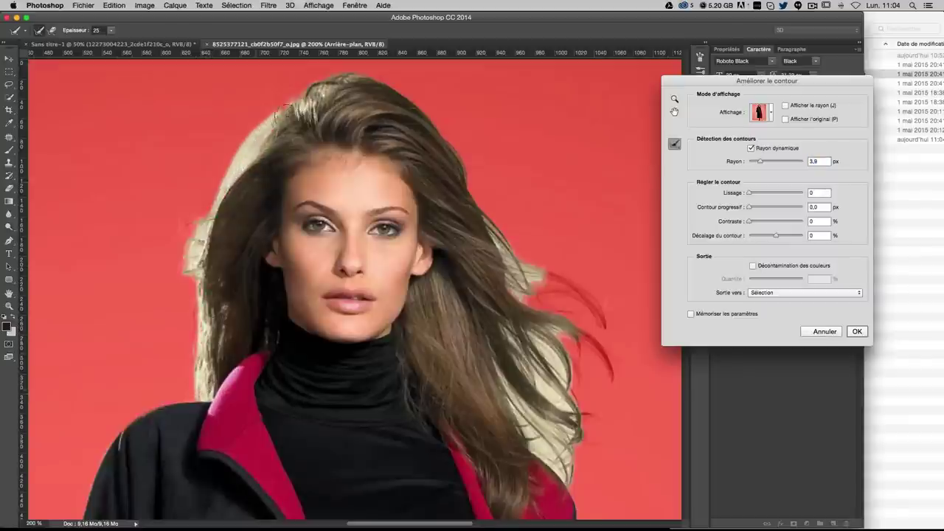
drag(366, 73, 422, 104)
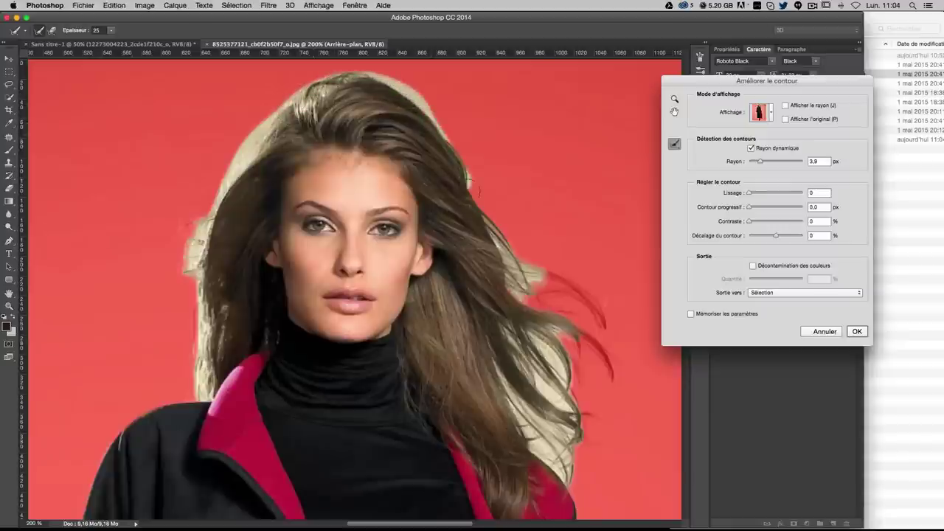
drag(477, 190, 520, 258)
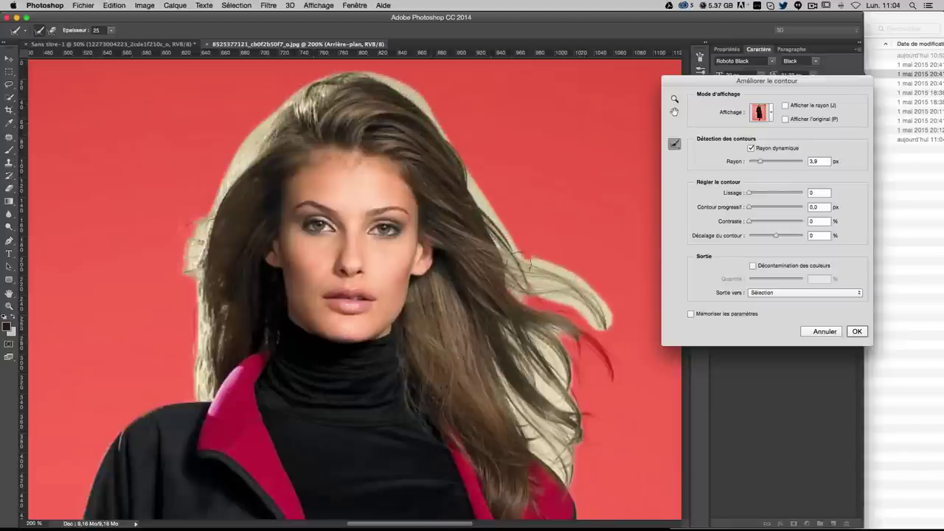
mouse_move(538, 302)
mouse_down()
mouse_move(590, 421)
mouse_move(564, 459)
mouse_up()
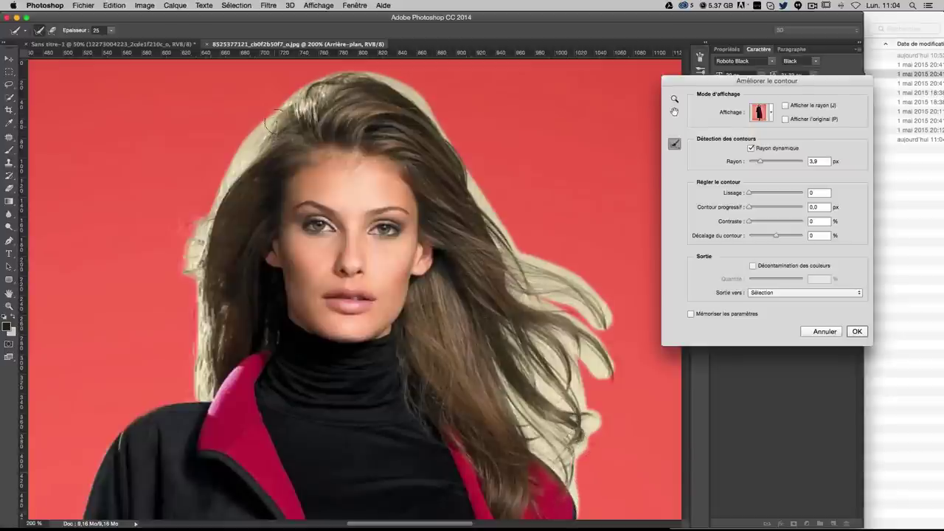
drag(273, 122, 324, 85)
click(772, 293)
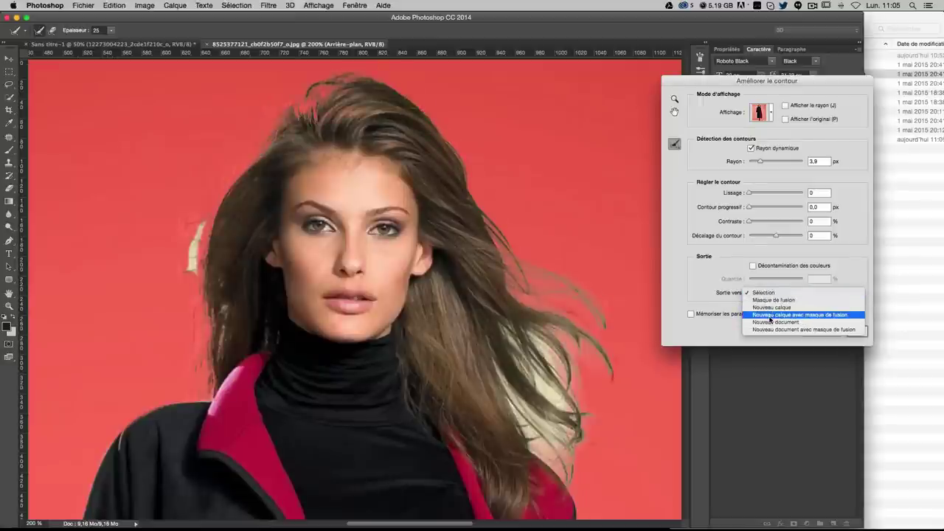
- Output the cut-out to Nouveau calque avec masque de fusion and float the woman's document
click(771, 315)
click(855, 332)
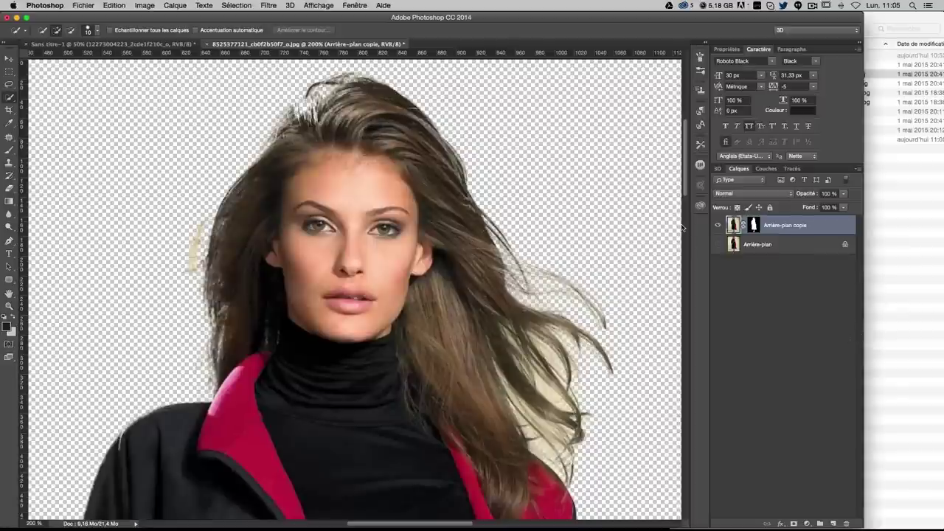
key(ctrl+minus)
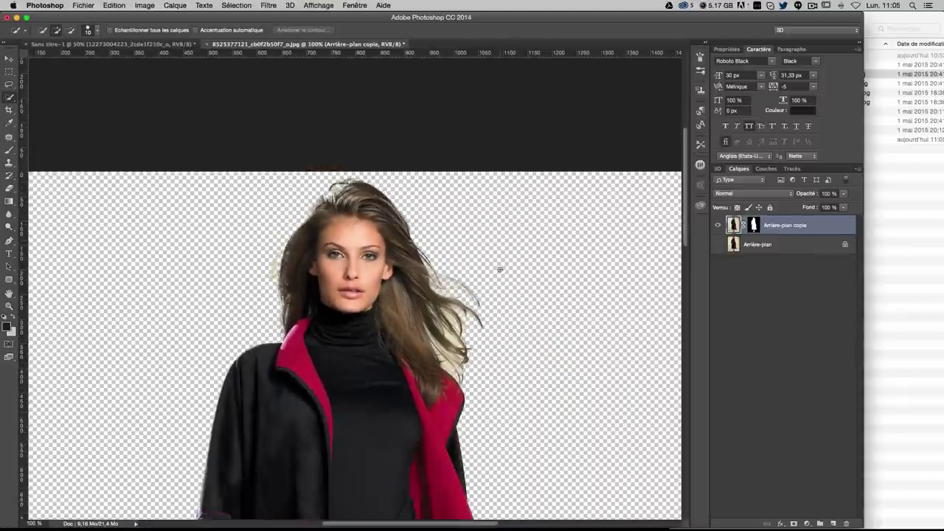
scroll(500, 269, down, 5)
scroll(499, 269, up, 2)
scroll(499, 269, up, 1)
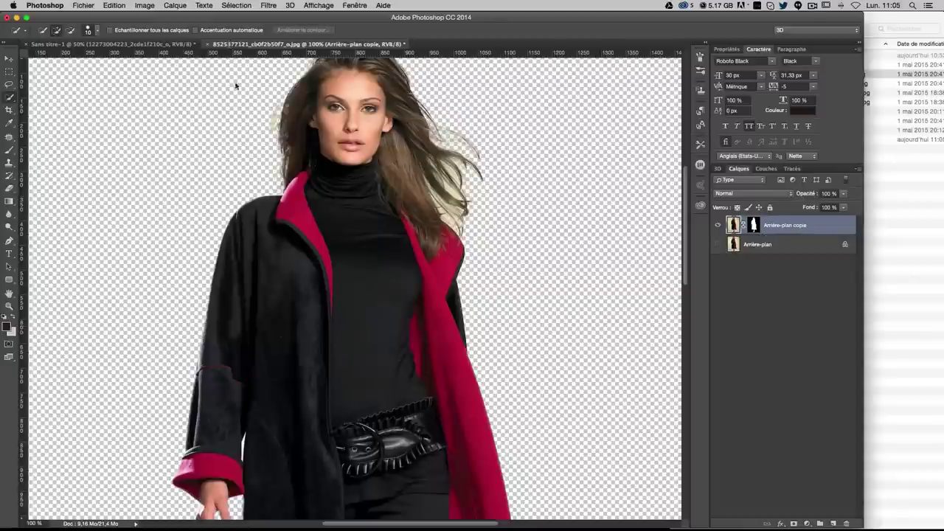
drag(230, 45, 423, 123)
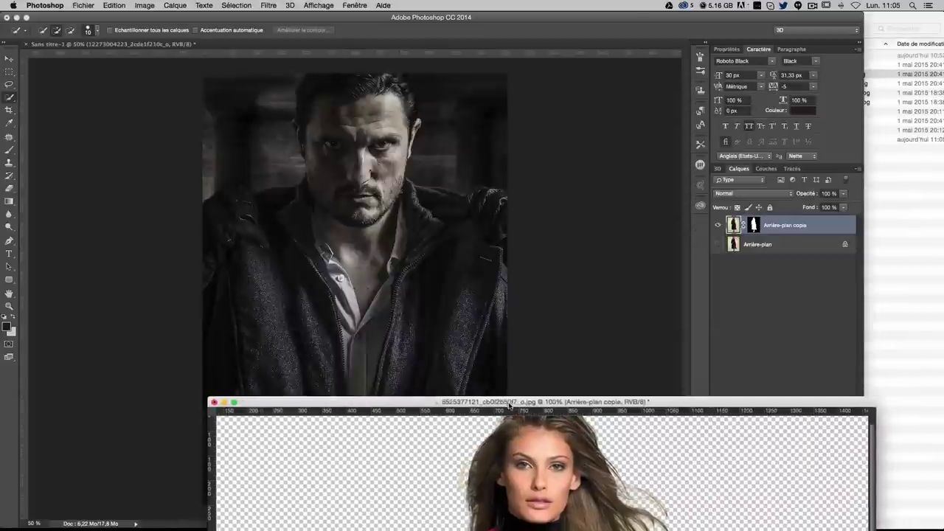
- Copy the woman cut-out into the man's portrait and move her down and left
drag(512, 94, 532, 414)
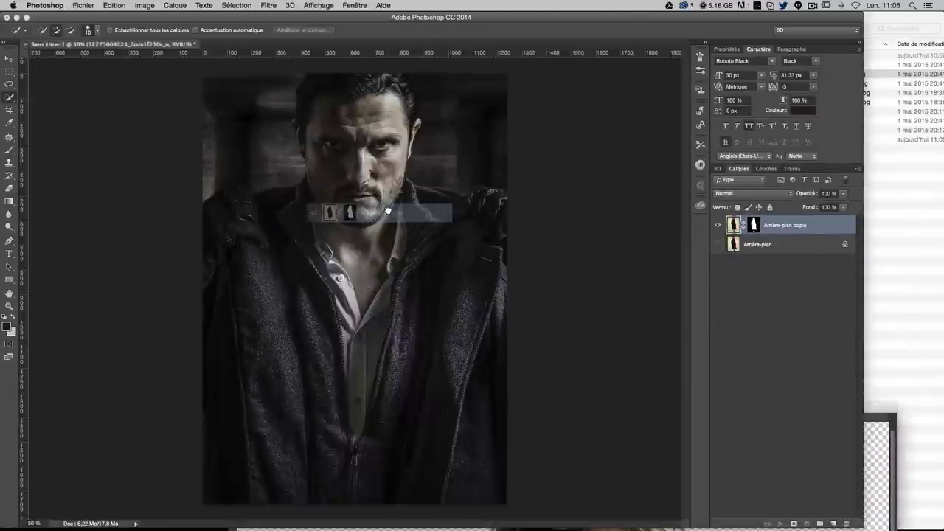
drag(698, 221, 387, 210)
click(10, 59)
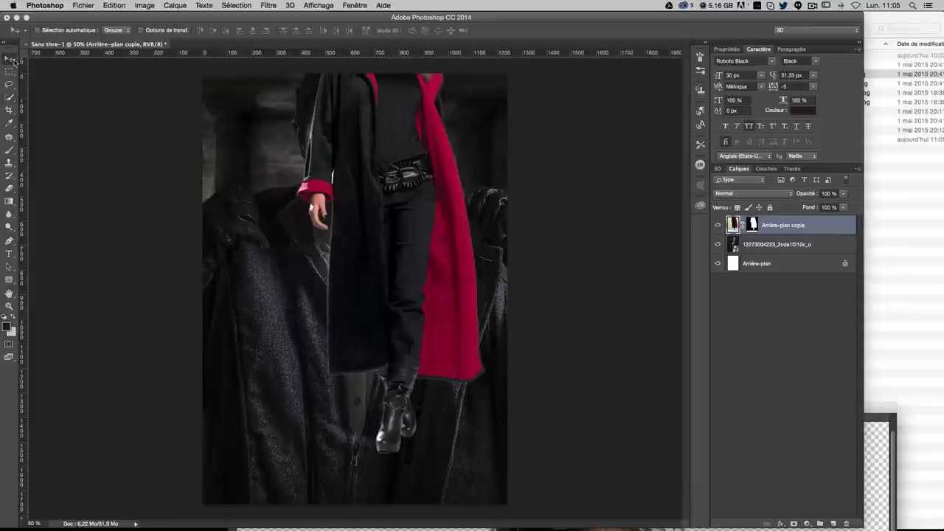
drag(417, 268, 398, 188)
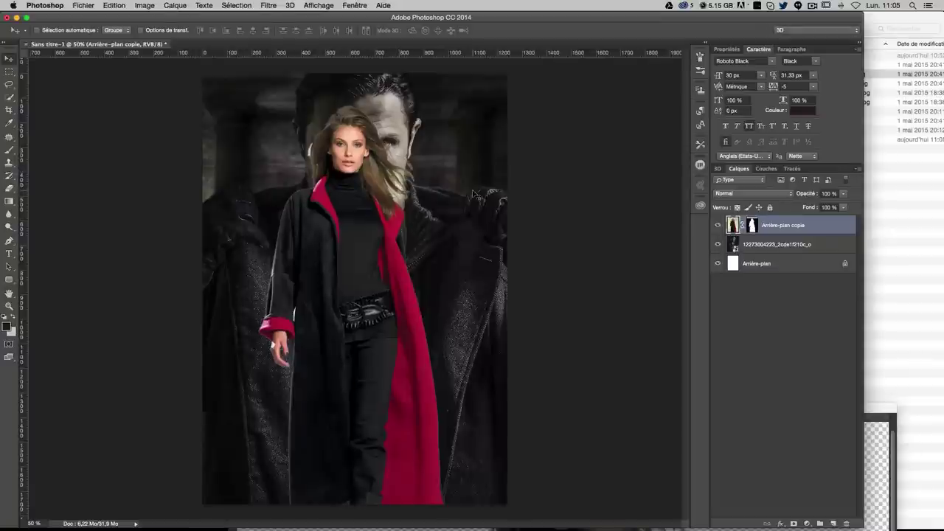
- Zoom to 200% and pan to inspect the woman's left hair edge
key(super+1)
drag(442, 162, 420, 311)
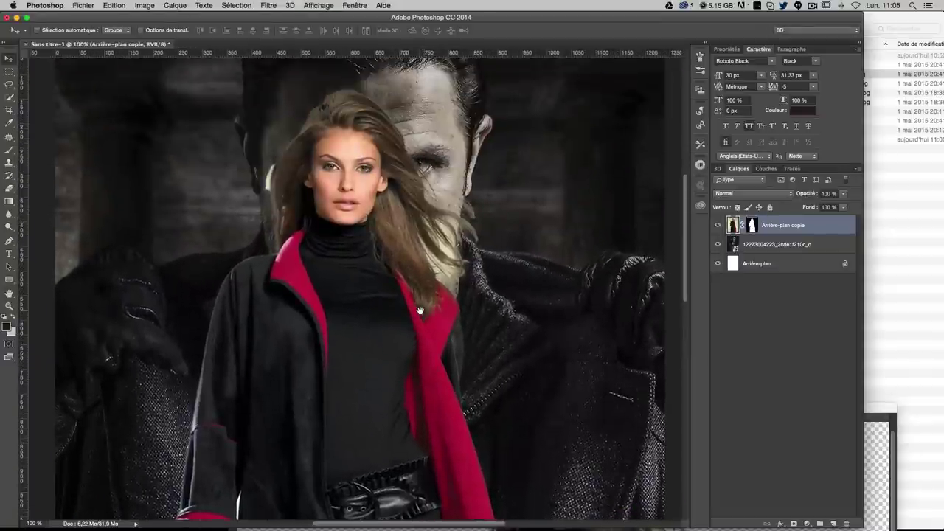
key(super+plus)
drag(399, 267, 404, 341)
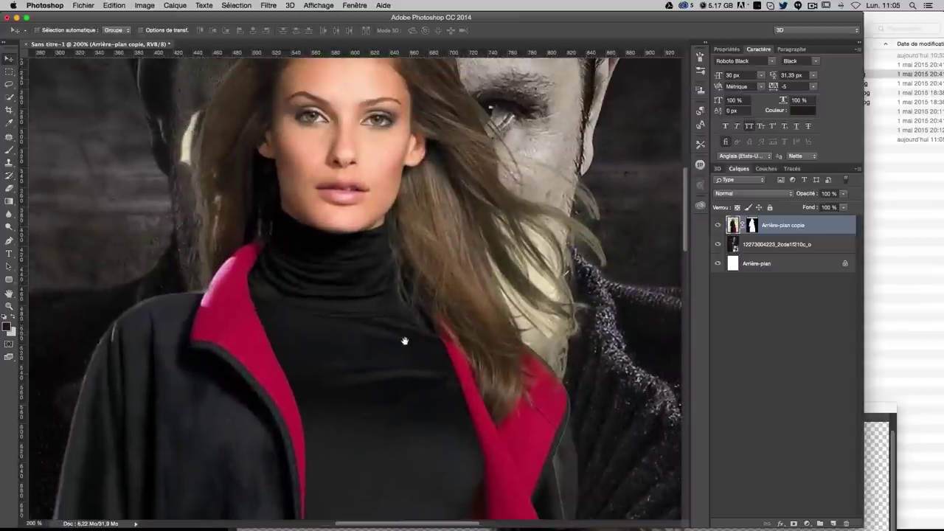
drag(406, 225, 441, 285)
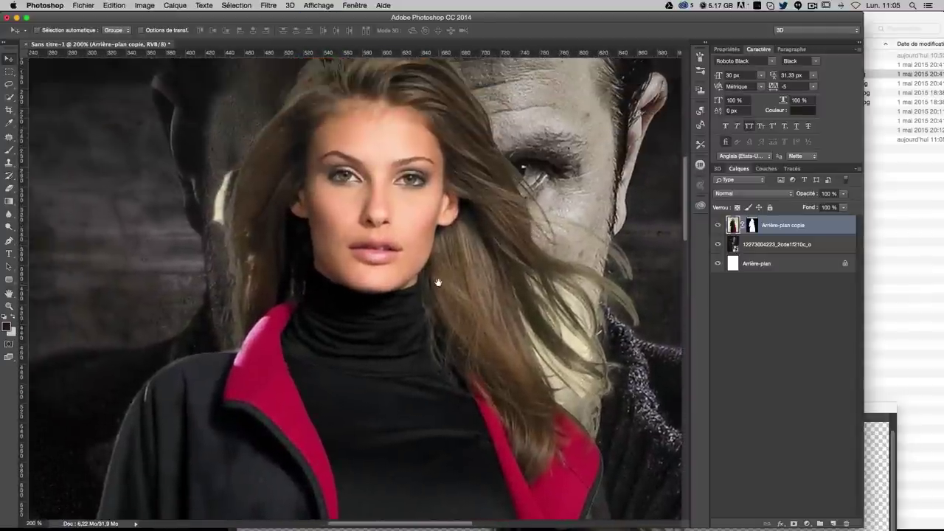
drag(282, 176, 298, 214)
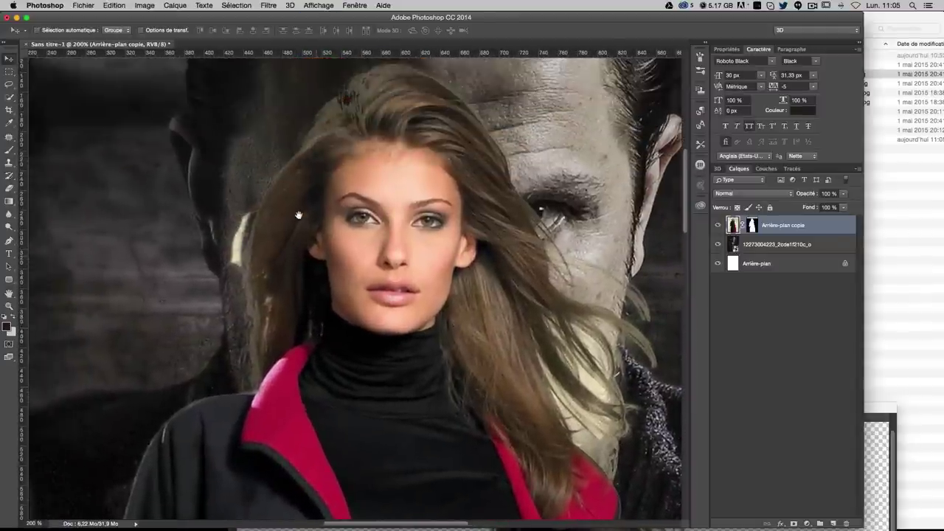
- Paint black with a 32 px brush on the woman's mask over the fringe beside her hair
click(9, 150)
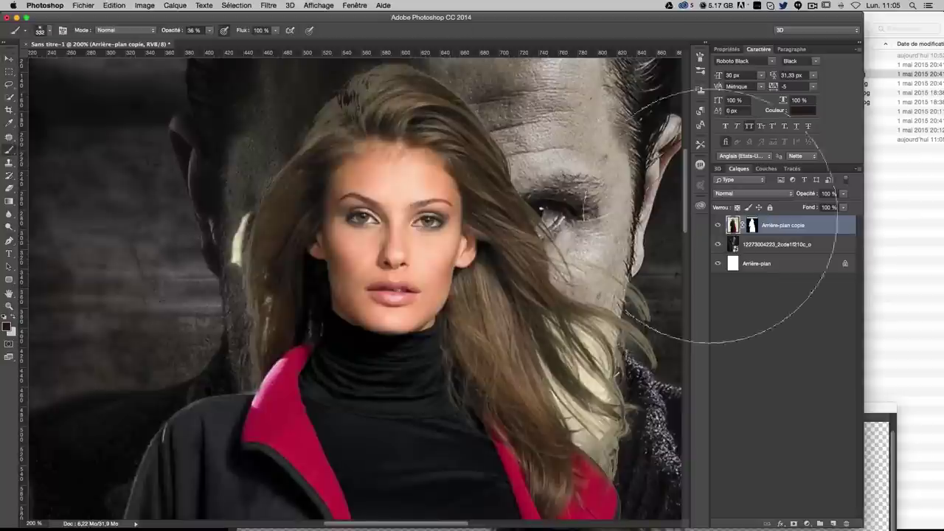
click(751, 225)
drag(270, 233, 122, 250)
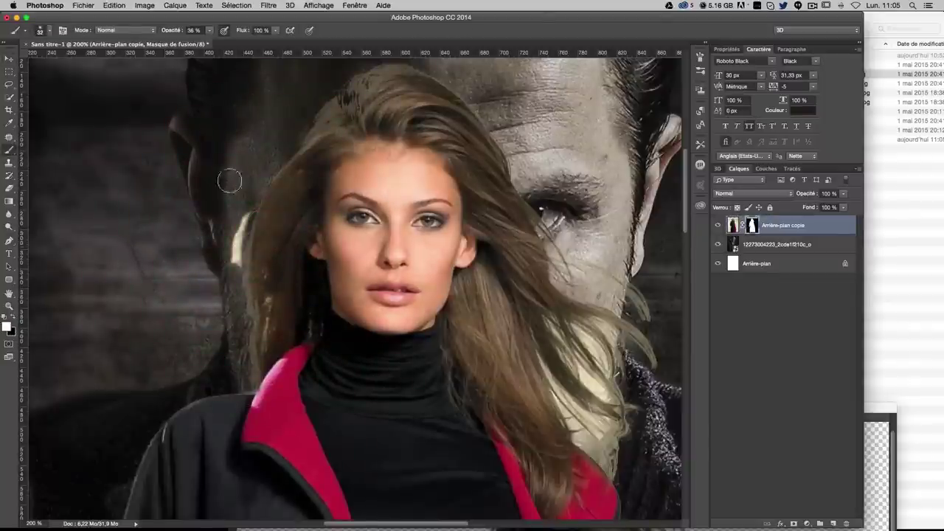
drag(214, 295, 236, 245)
key(ctrl+z)
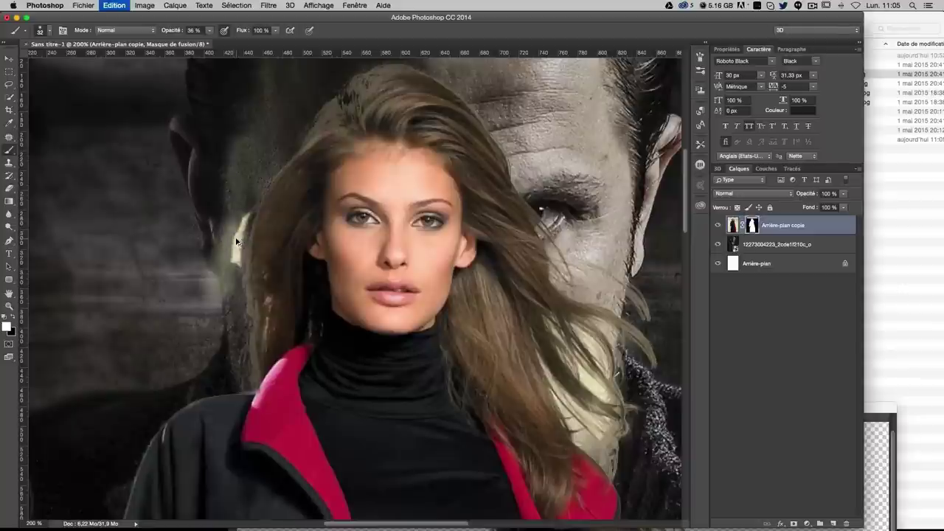
key(x)
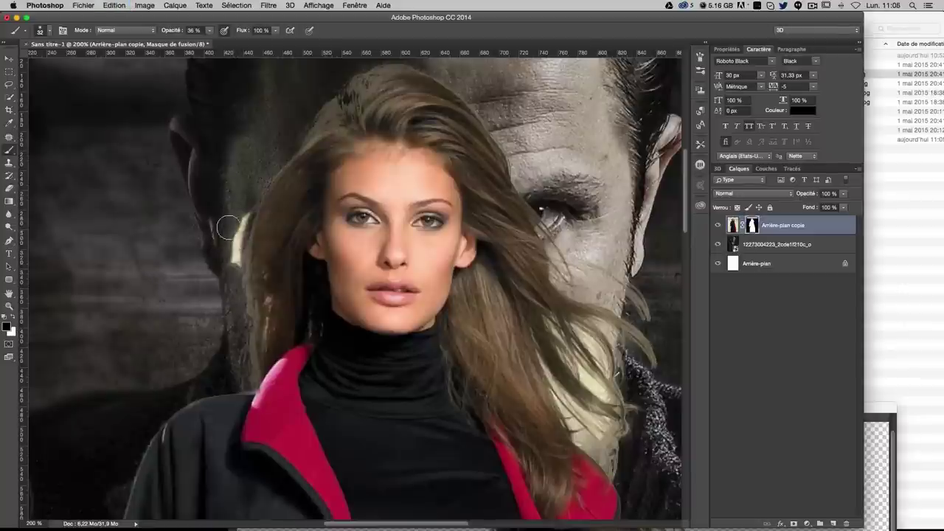
mouse_move(222, 226)
mouse_down()
mouse_move(231, 236)
mouse_move(221, 272)
mouse_move(243, 221)
mouse_up()
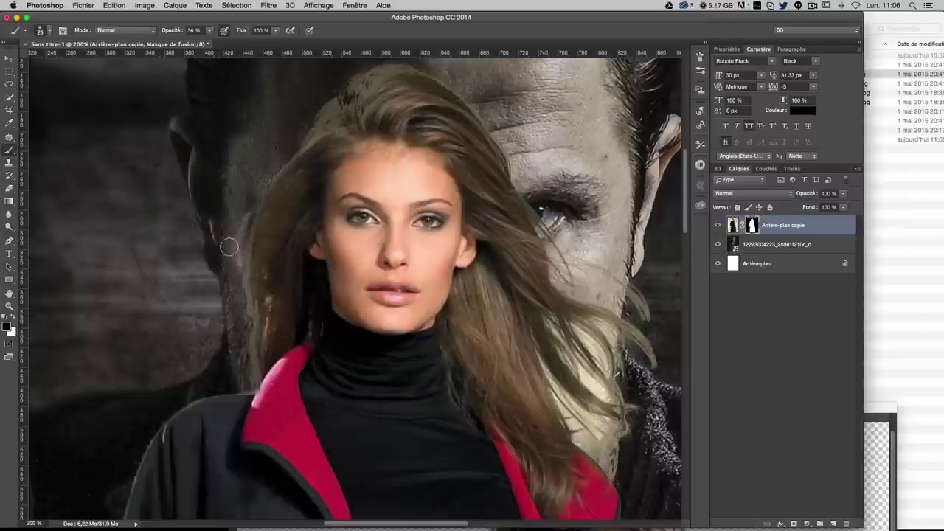
drag(235, 246, 234, 271)
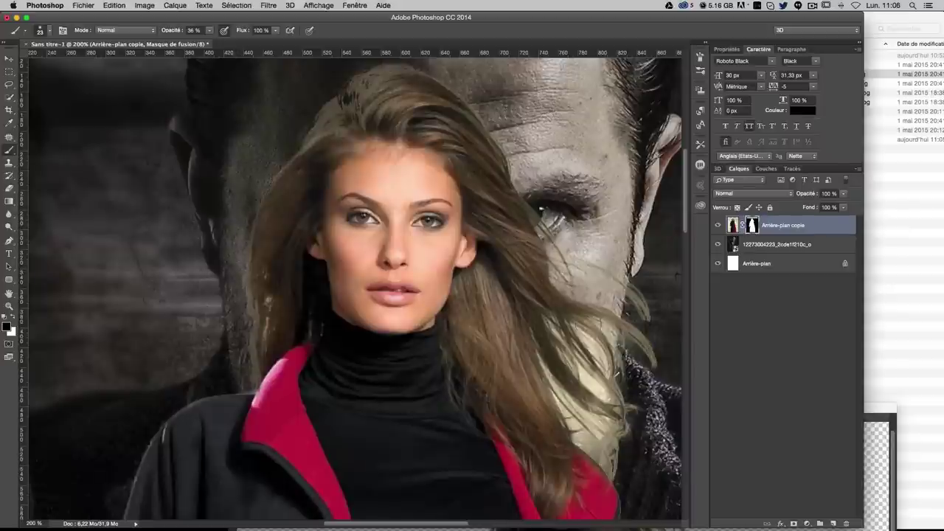
scroll(354, 288, down, 3)
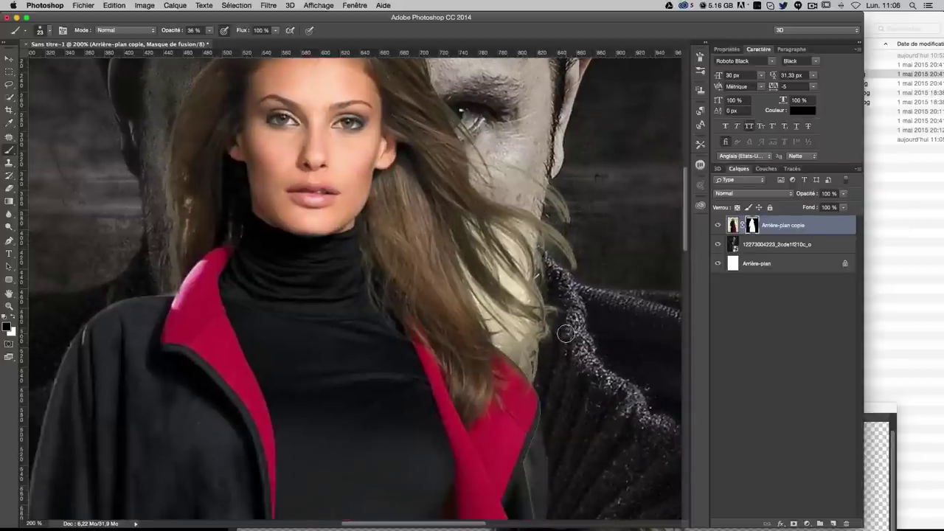
key(ctrl+minus)
key(ctrl+minus)
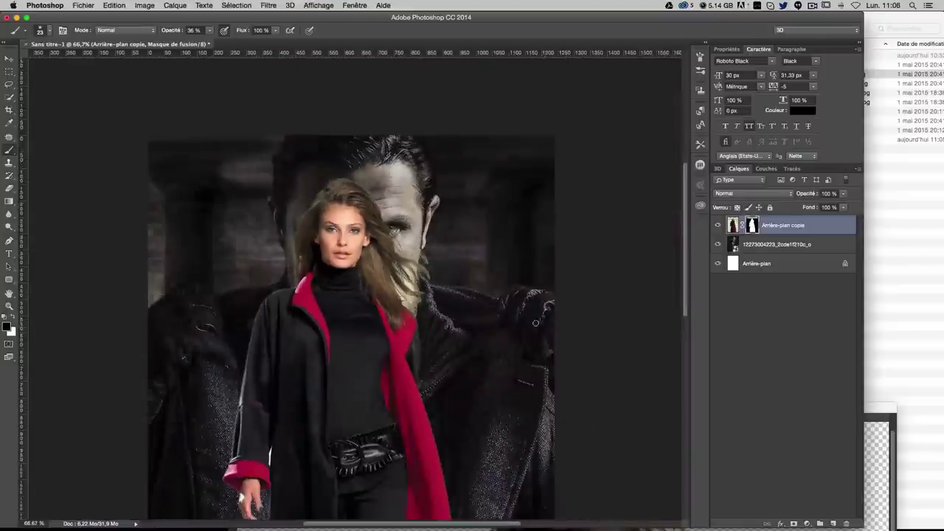
- Nudge the woman layer lower on the canvas at 50% zoom
key(v)
drag(474, 273, 506, 181)
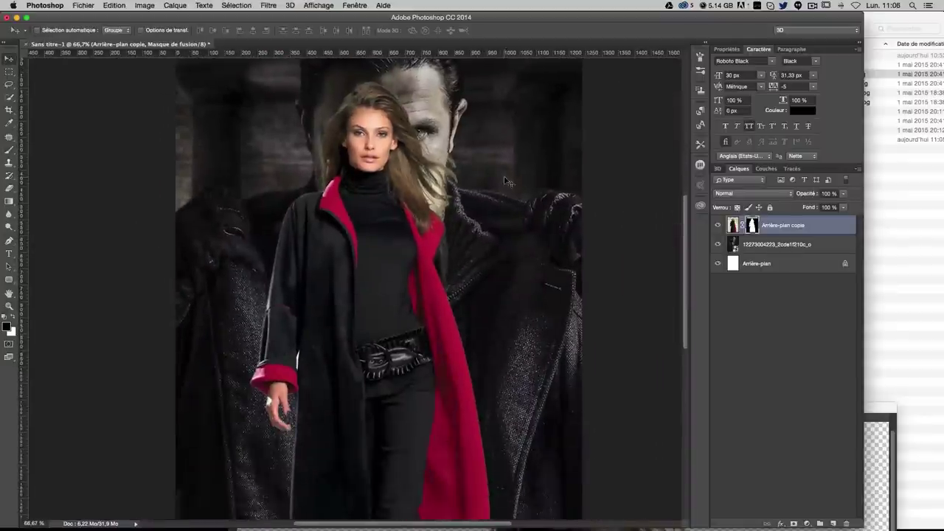
key(ctrl+minus)
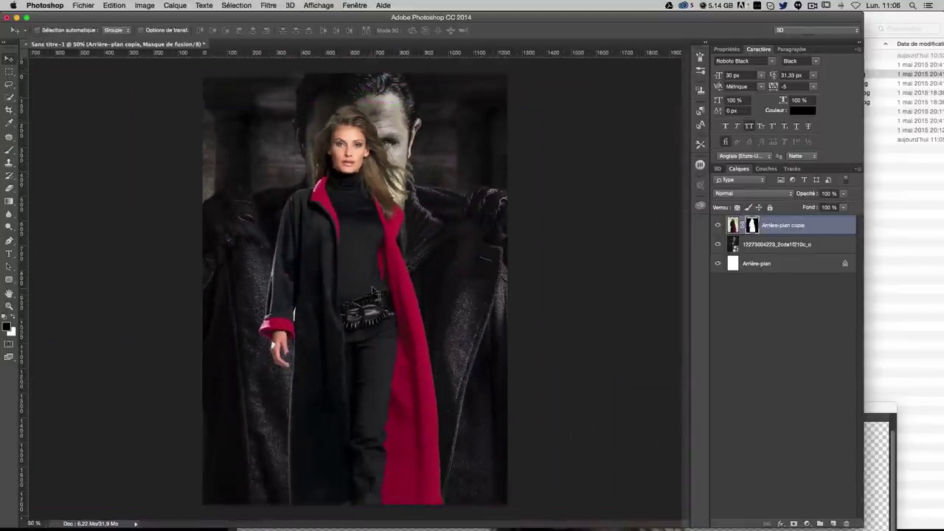
mouse_move(373, 298)
mouse_down()
mouse_move(382, 262)
mouse_move(387, 279)
mouse_up()
- Scale the woman to about 84% and shift her up and right
key(ctrl+t)
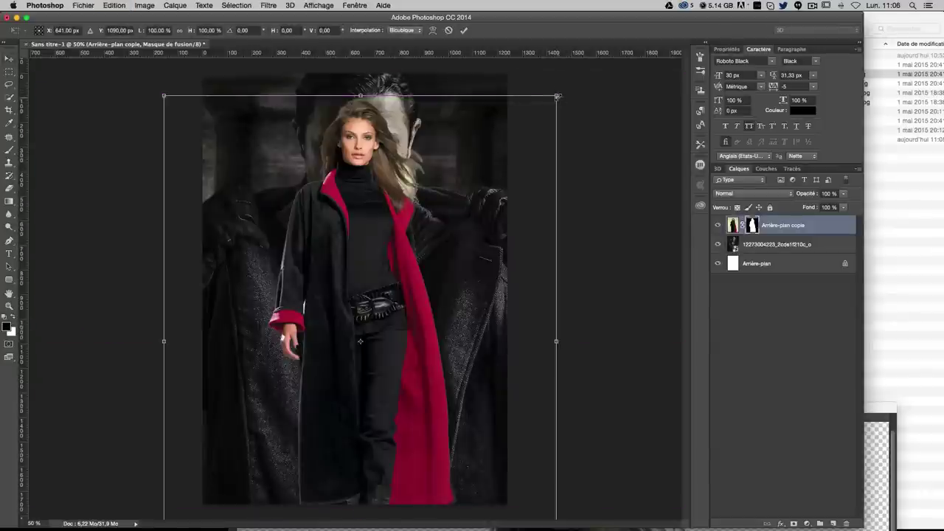
drag(562, 91, 471, 188)
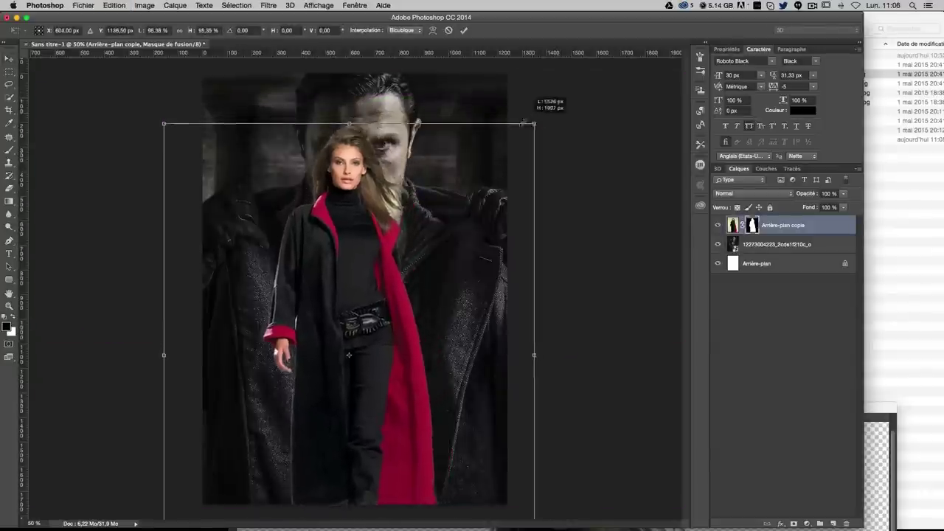
mouse_move(290, 321)
mouse_down()
mouse_move(318, 254)
mouse_move(317, 262)
mouse_up()
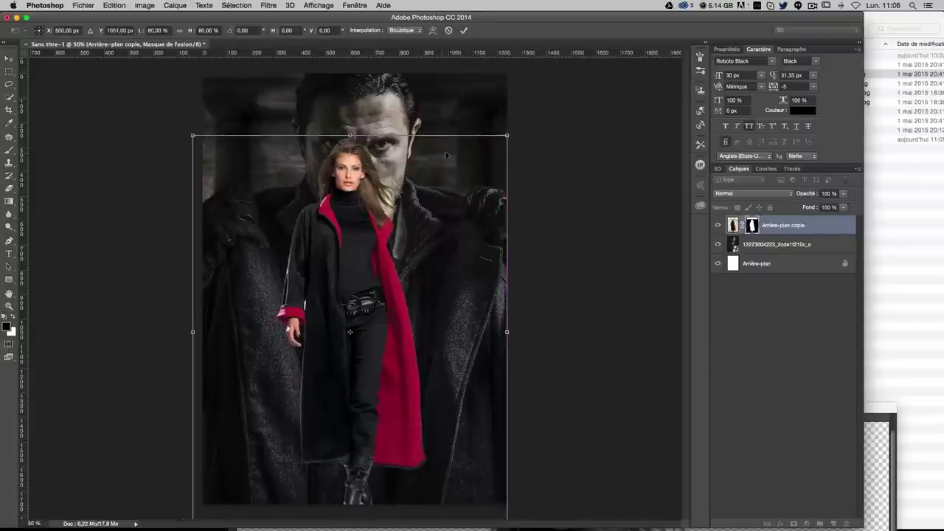
drag(503, 135, 521, 117)
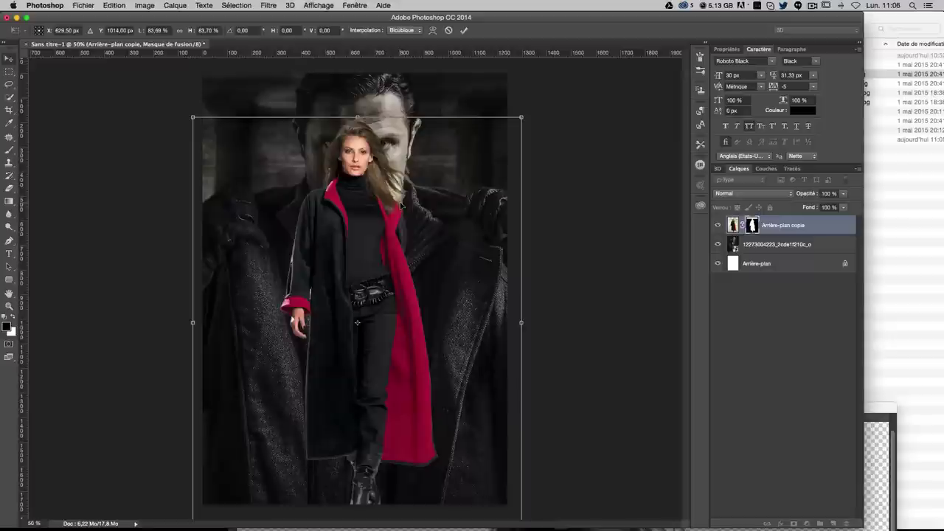
key(Return)
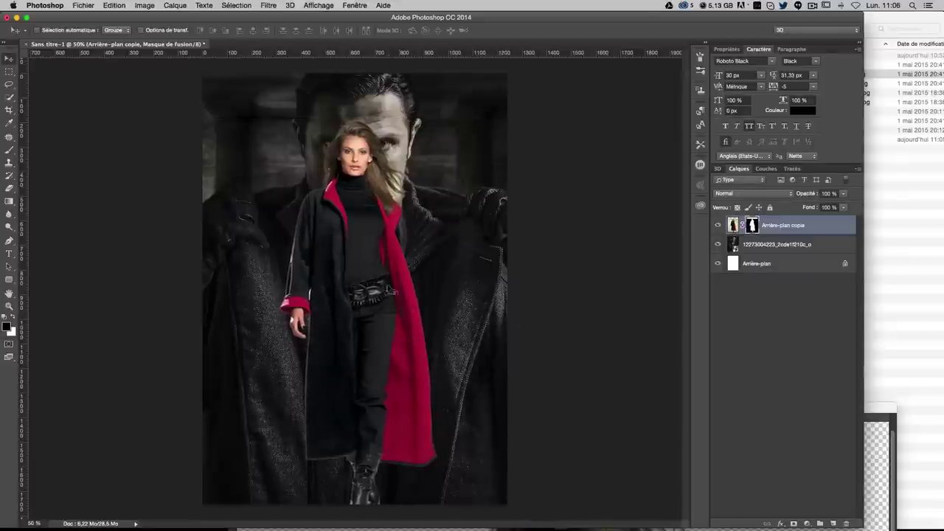
- Hide the woman layer, rename the layers 'perso' and 'femme', then select 'perso'
click(717, 225)
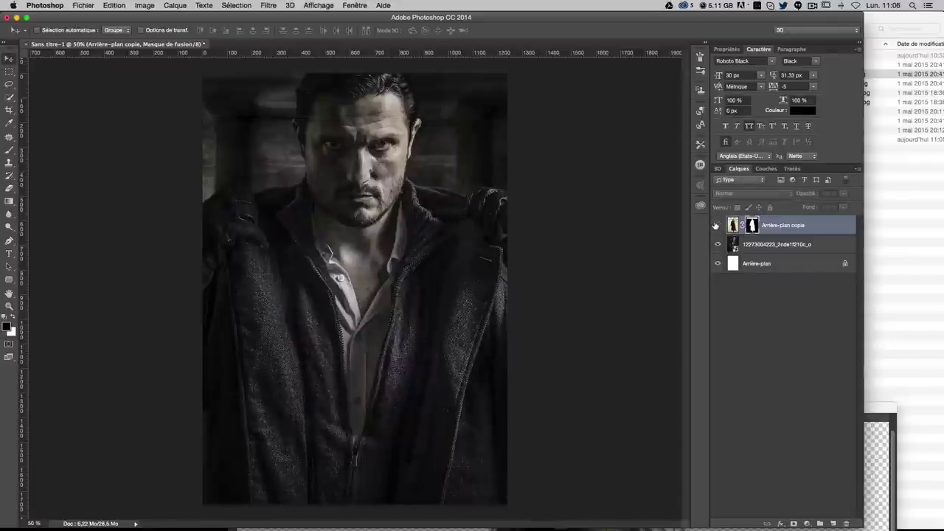
double_click(775, 244)
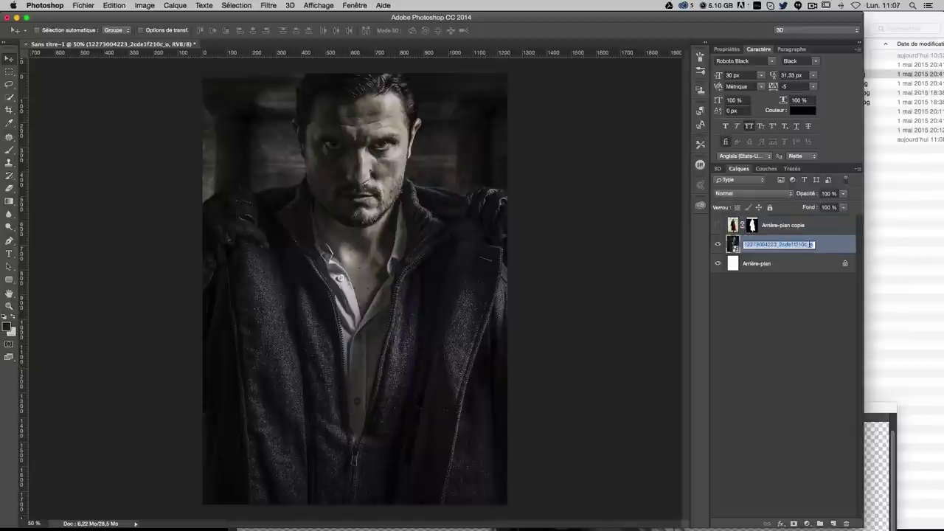
text(perso)
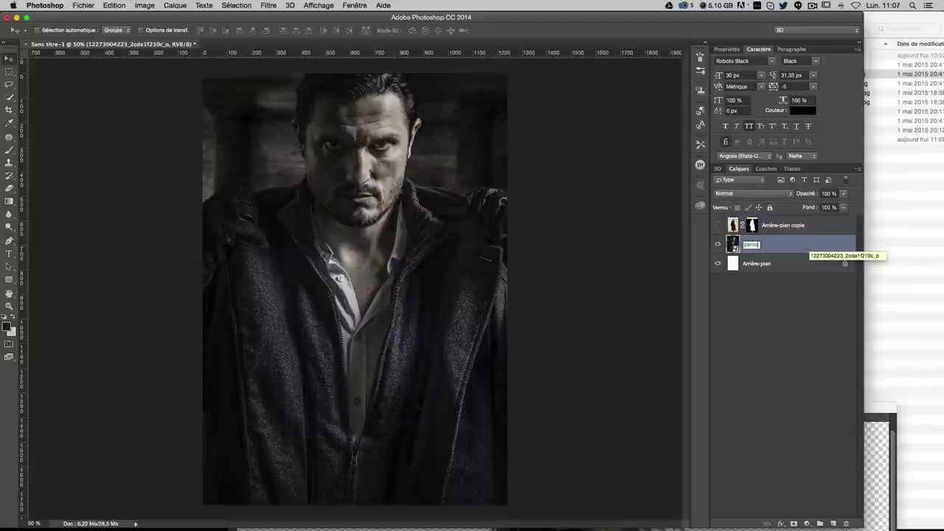
key(Return)
double_click(783, 225)
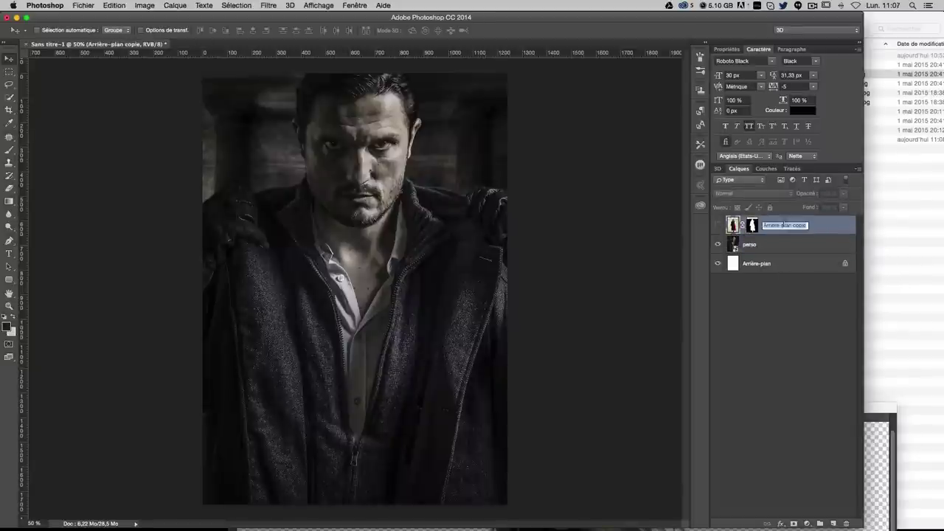
text(femme)
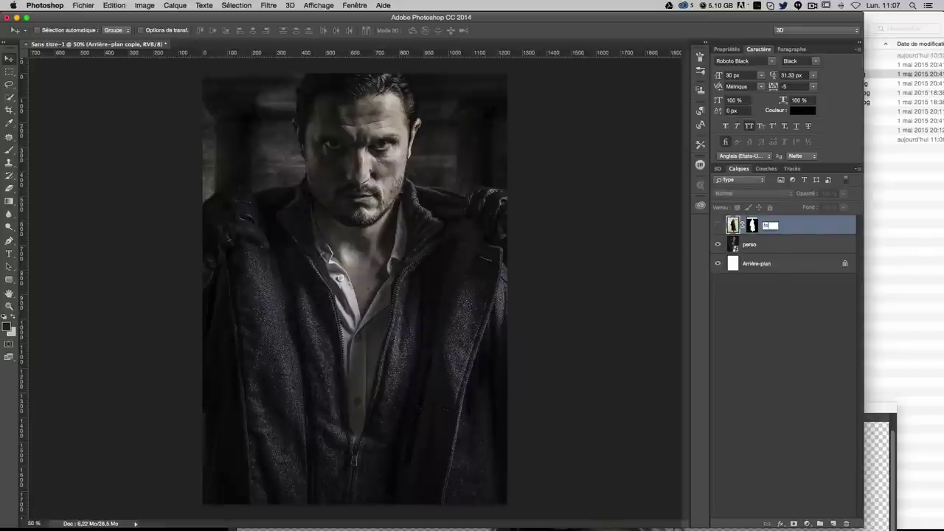
key(Return)
click(779, 250)
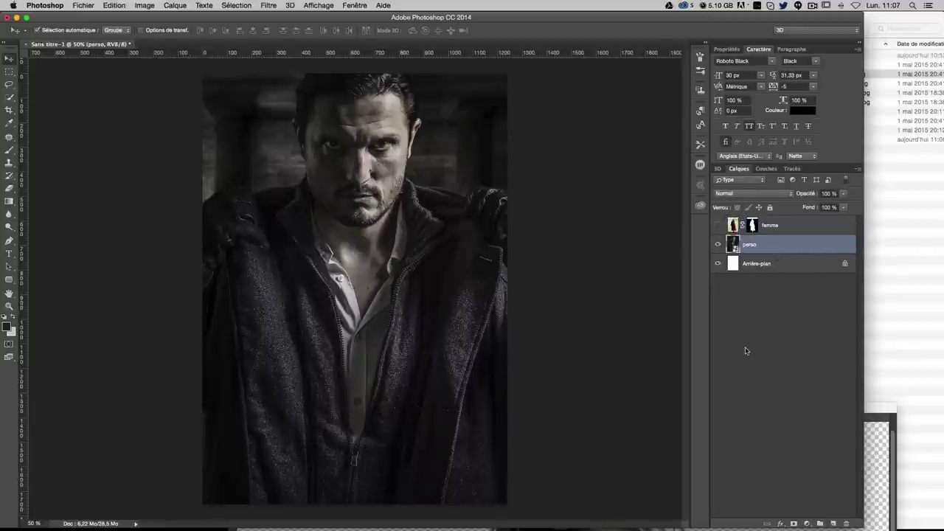
- Create a new layer named 'bg' above perso
key(ctrl+shift+n)
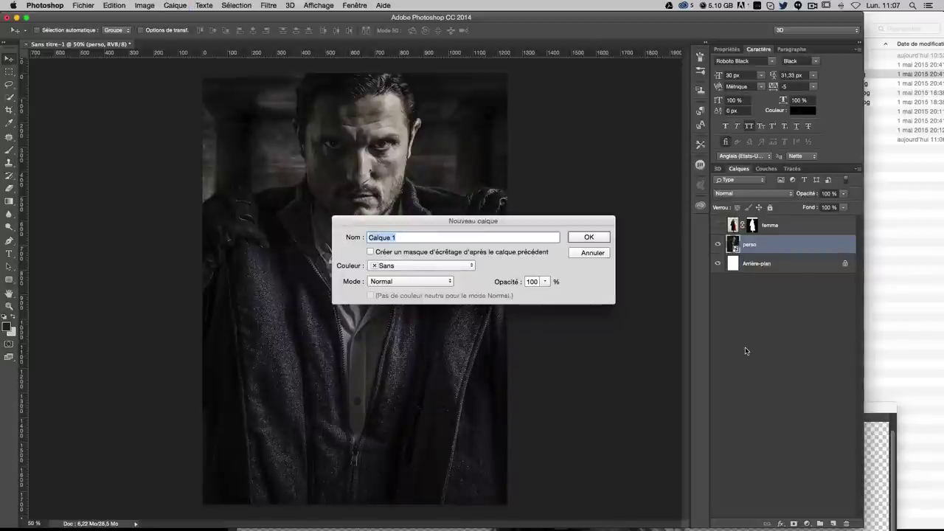
text(bg)
key(Return)
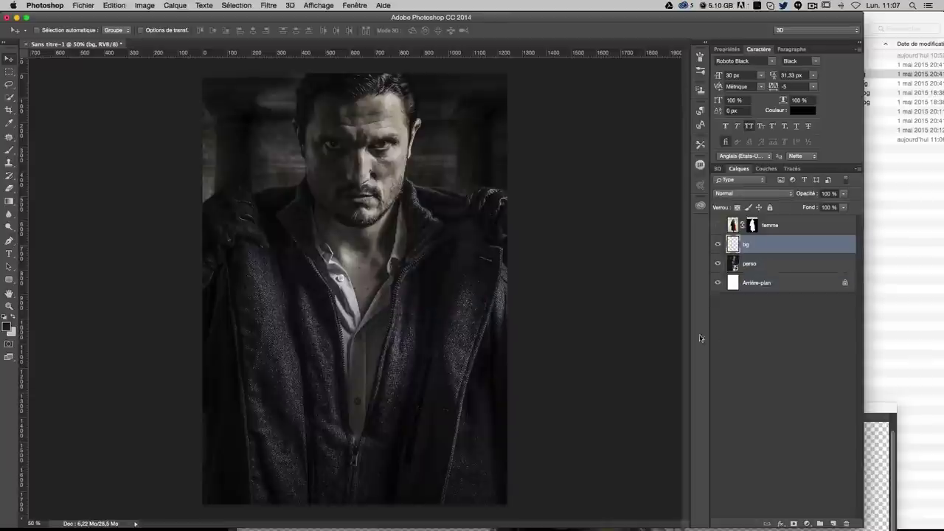
- Set the foreground colour to hex 93b4bd
click(10, 326)
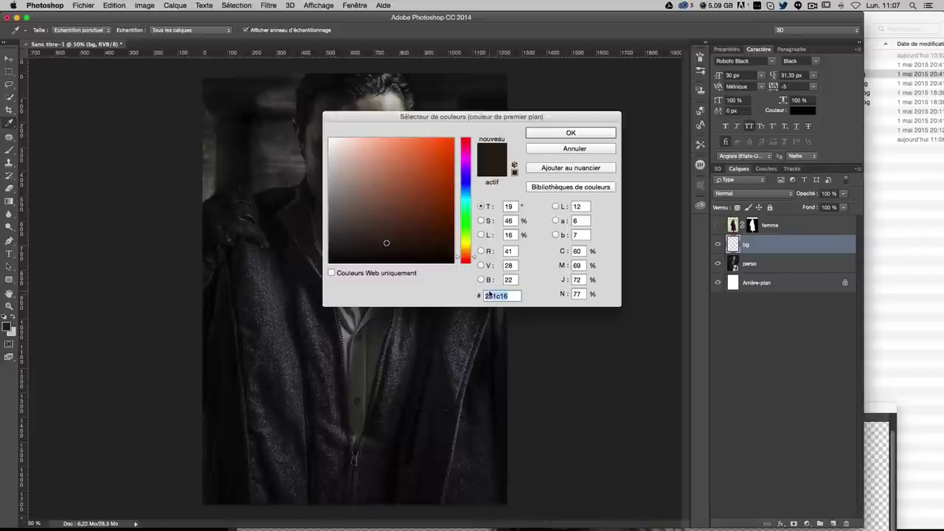
text(93)
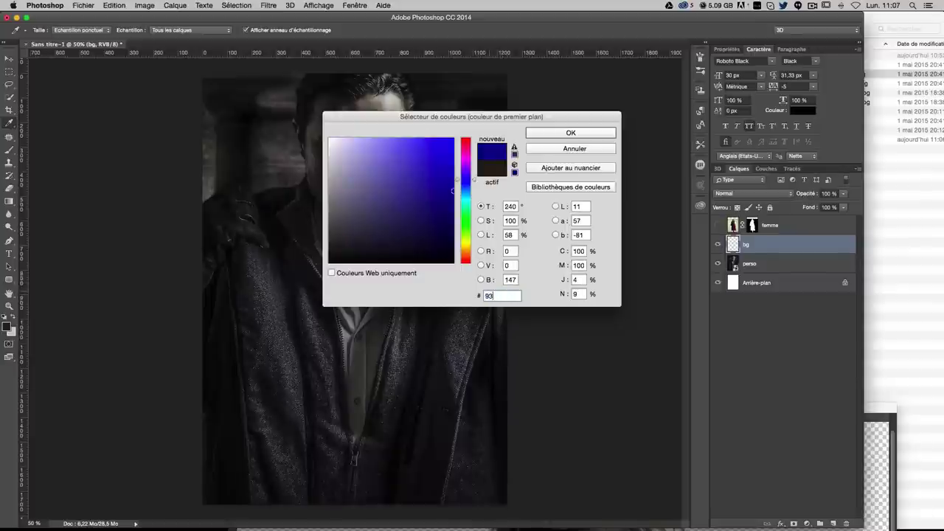
text(b4)
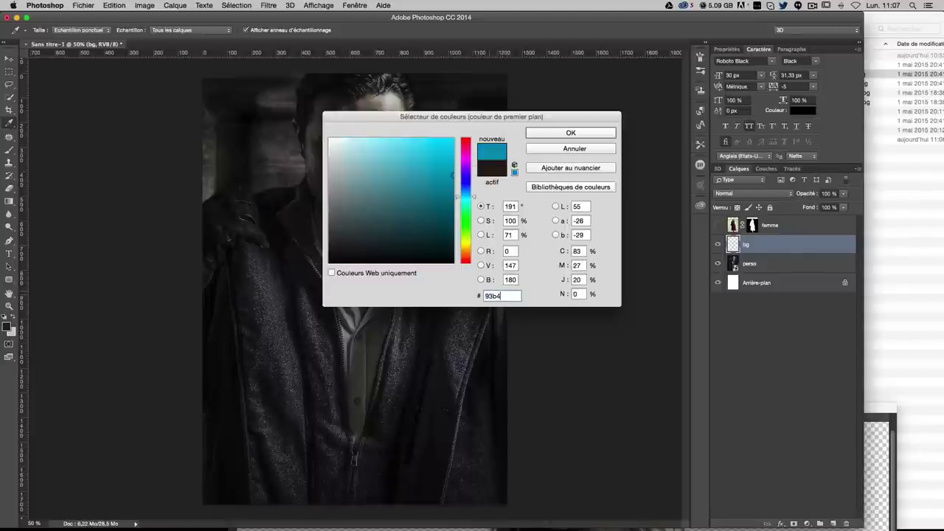
text(bd)
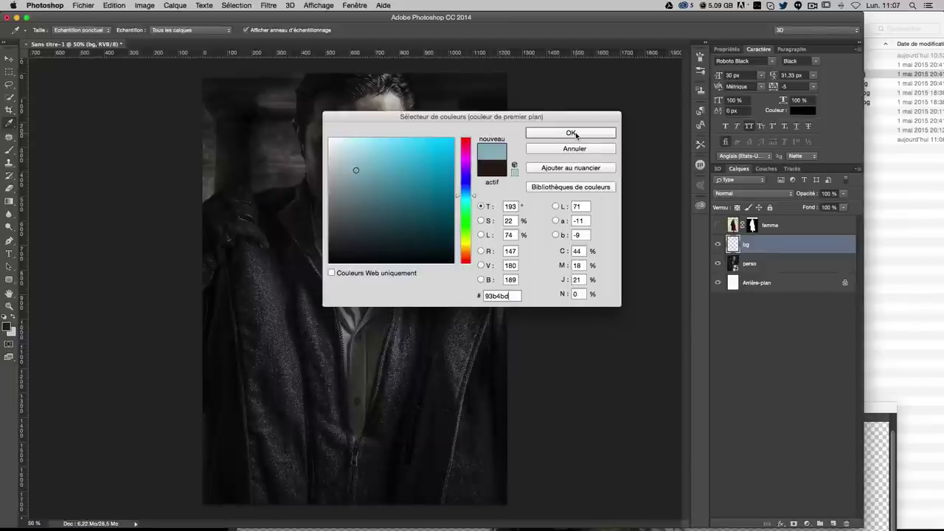
click(576, 135)
- Open EarPhD8.jpg in Aperçu over the canvas, then return to the Photoshop document
click(905, 213)
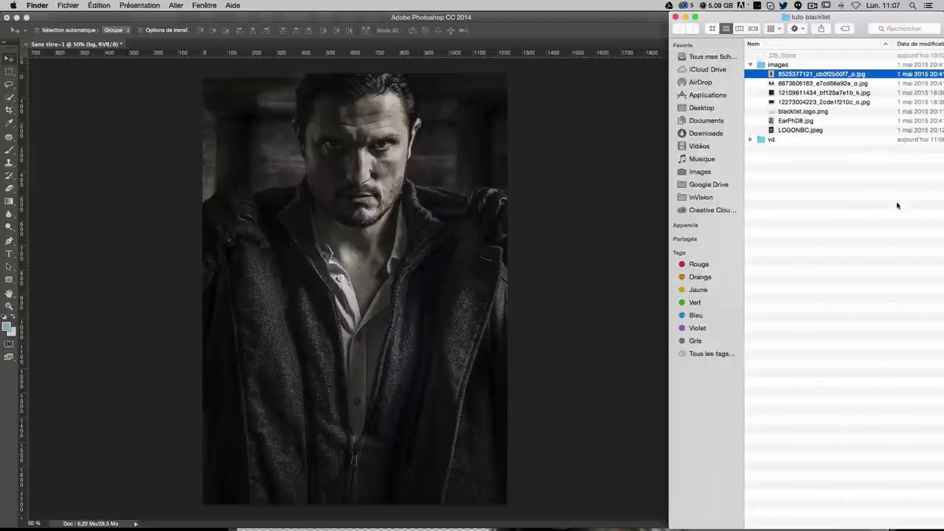
double_click(788, 122)
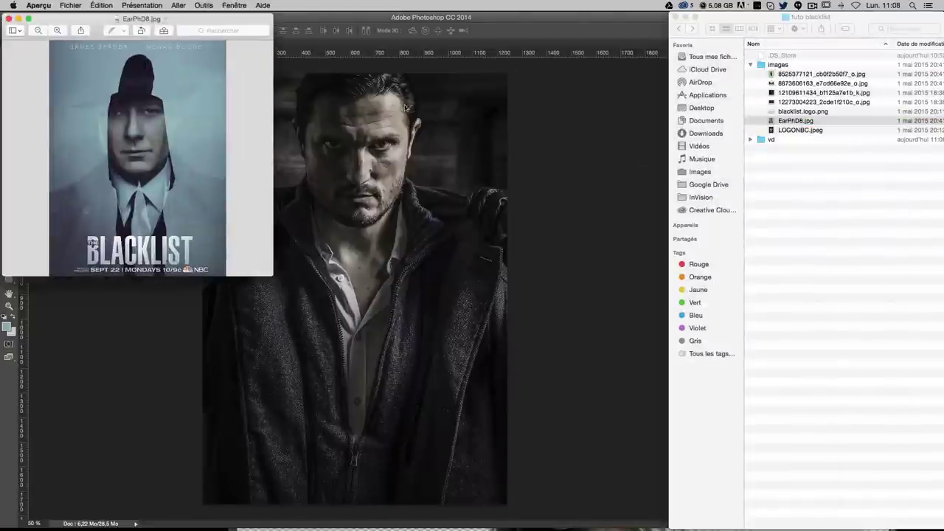
mouse_move(144, 17)
mouse_down()
mouse_move(458, 45)
mouse_move(571, 93)
mouse_move(776, 109)
mouse_move(849, 98)
mouse_up()
click(558, 196)
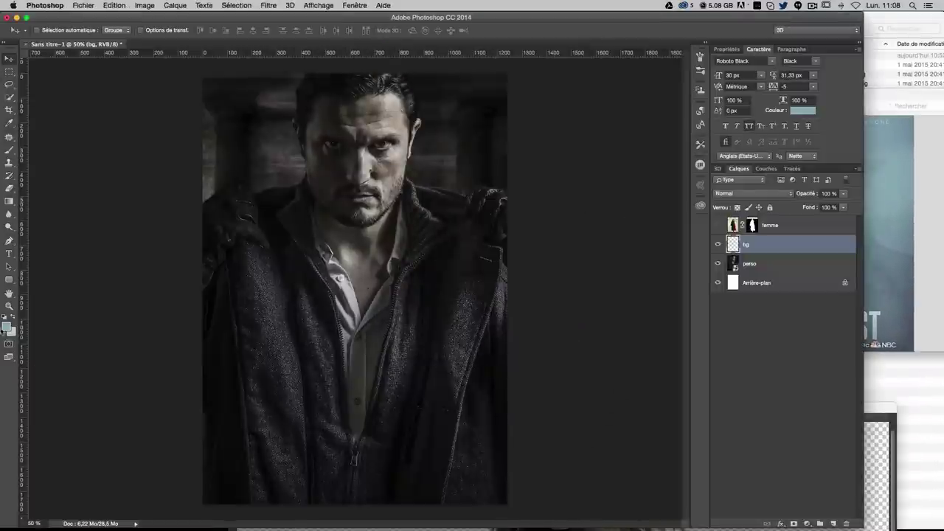
- Fill the bg layer with the foreground colour in Normal mode at 100%
click(8, 329)
key(Return)
key(v)
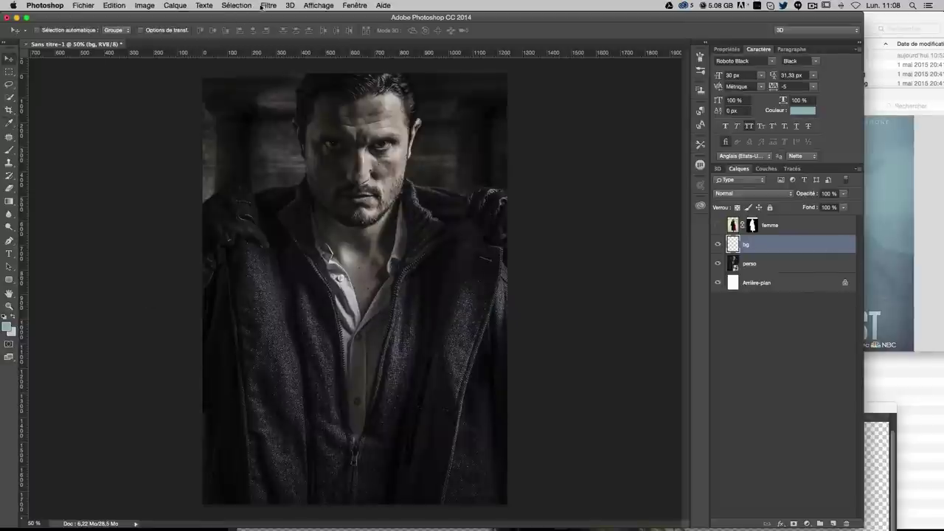
click(114, 5)
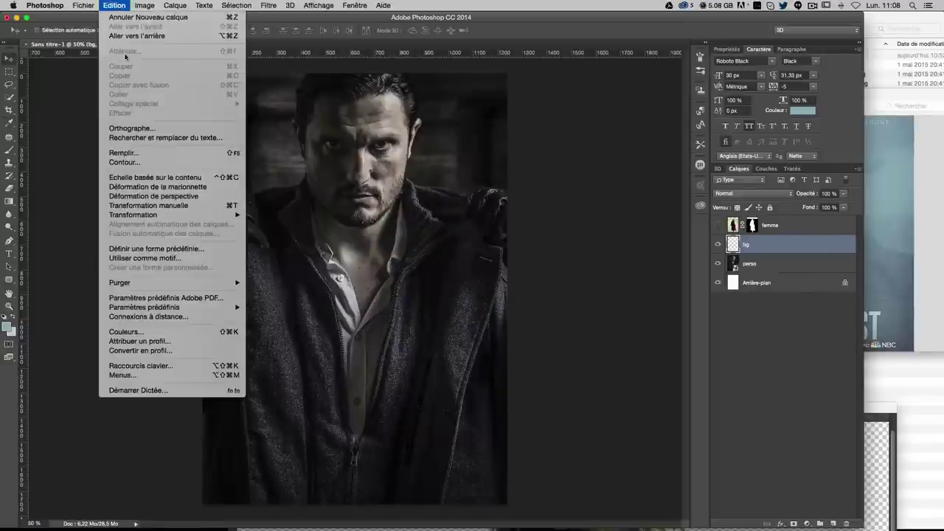
click(126, 156)
click(427, 147)
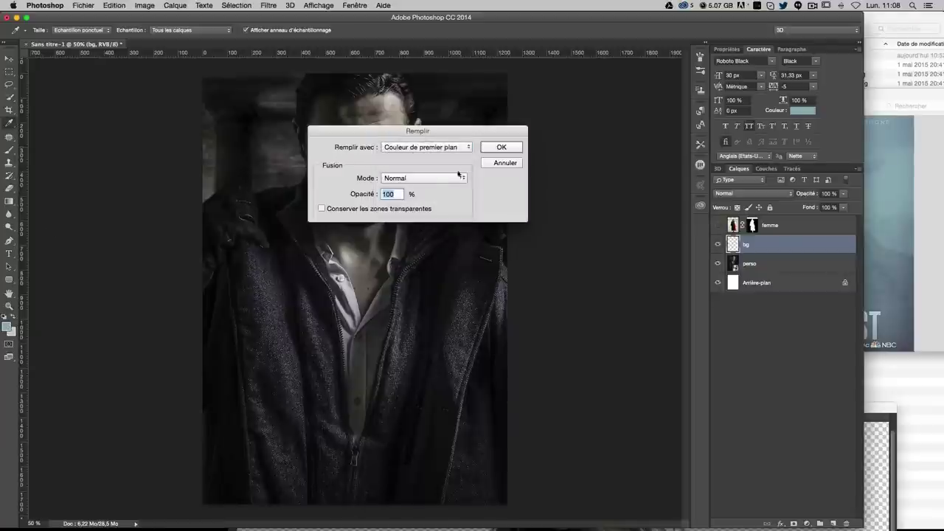
click(404, 179)
click(442, 178)
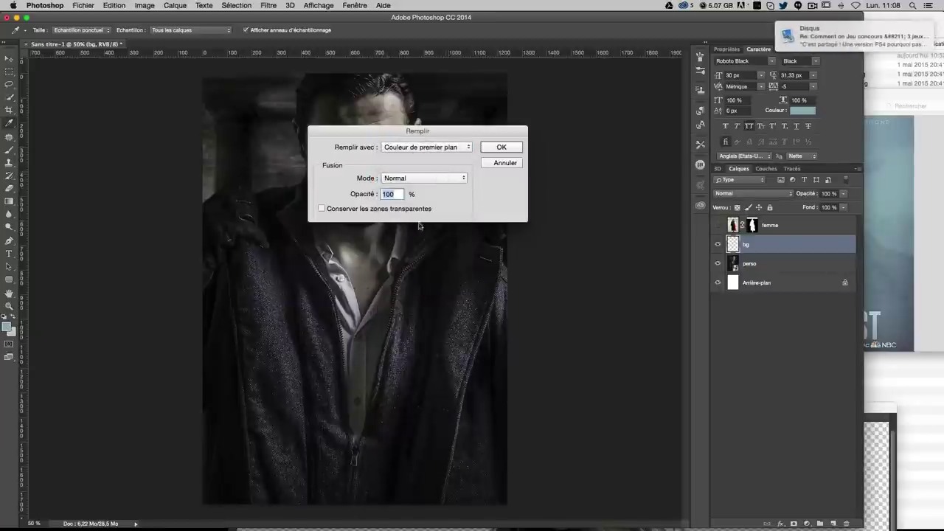
click(500, 147)
key(v)
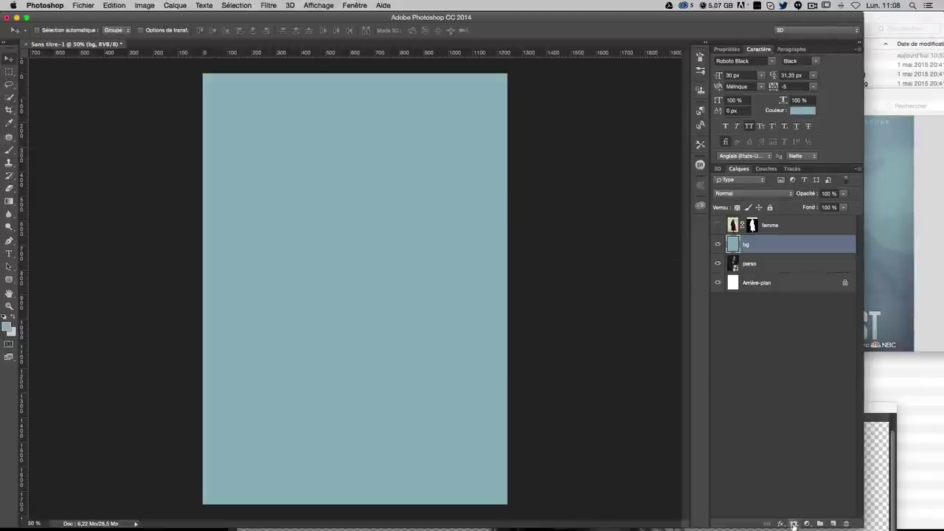
- Add a layer mask to bg and load the femme silhouette as a selection
click(793, 524)
key(m)
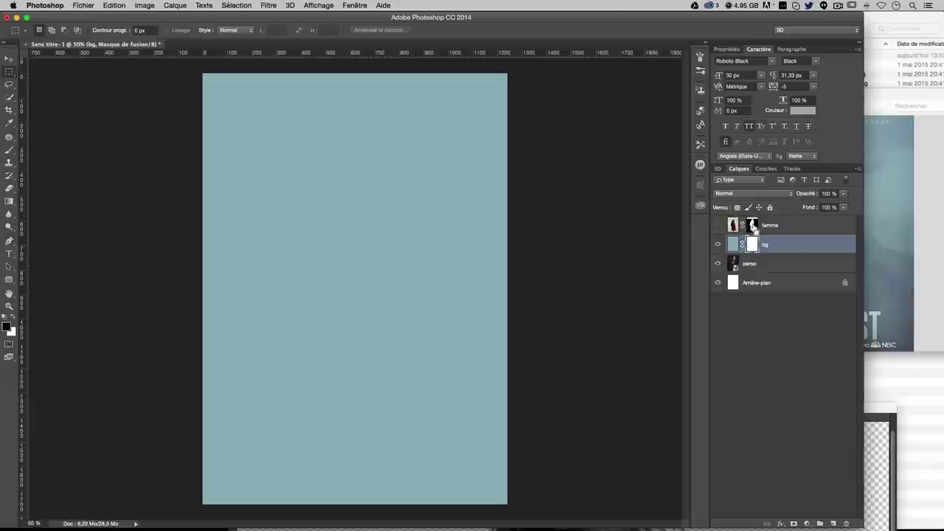
super+click(752, 227)
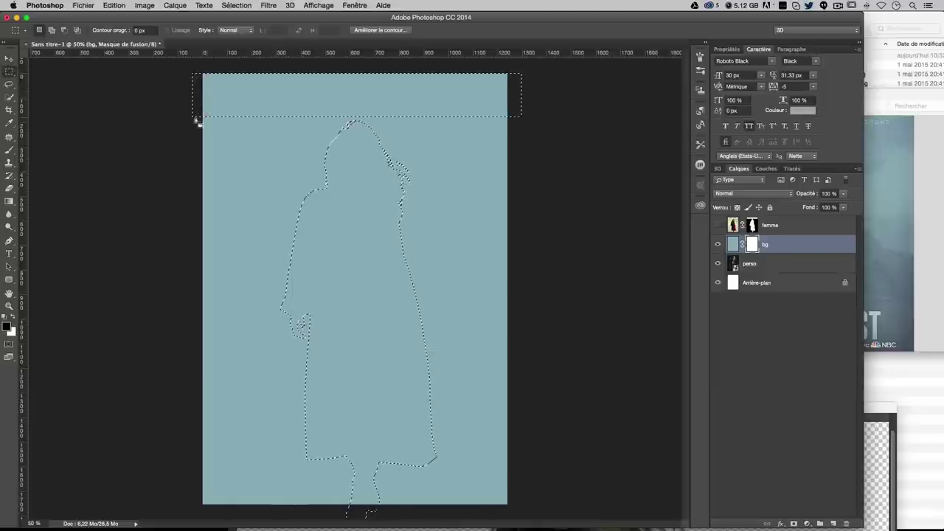
- Add a rectangular strip across the poster's top to the selection
right_click(9, 72)
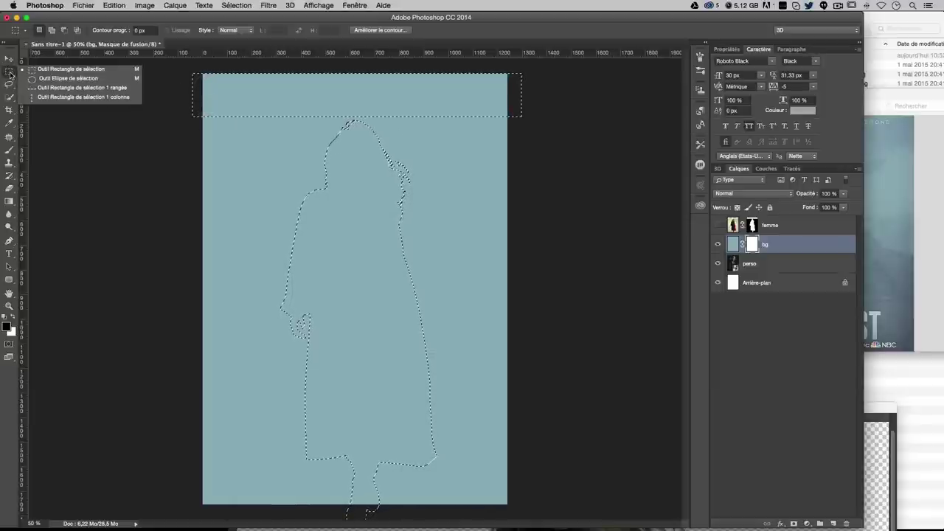
click(7, 75)
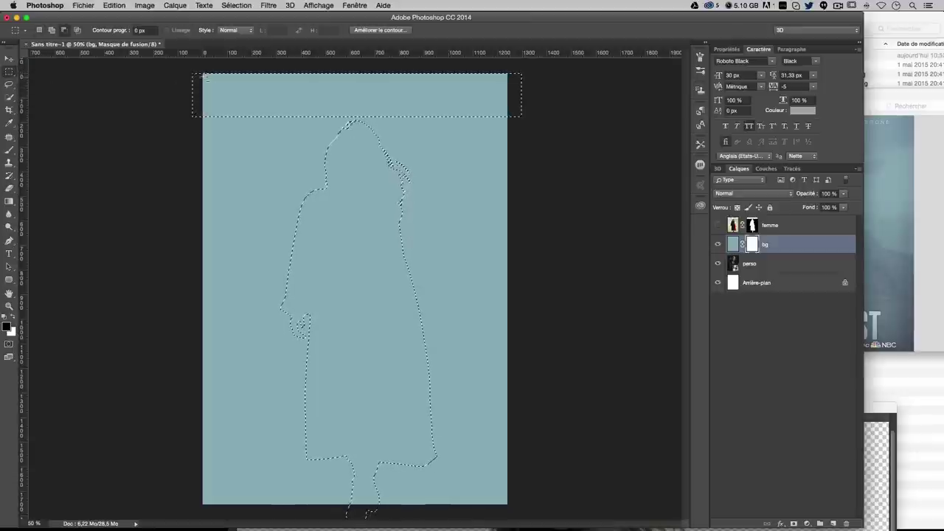
mouse_move(181, 73)
mouse_down()
mouse_move(381, 85)
mouse_move(562, 118)
mouse_up()
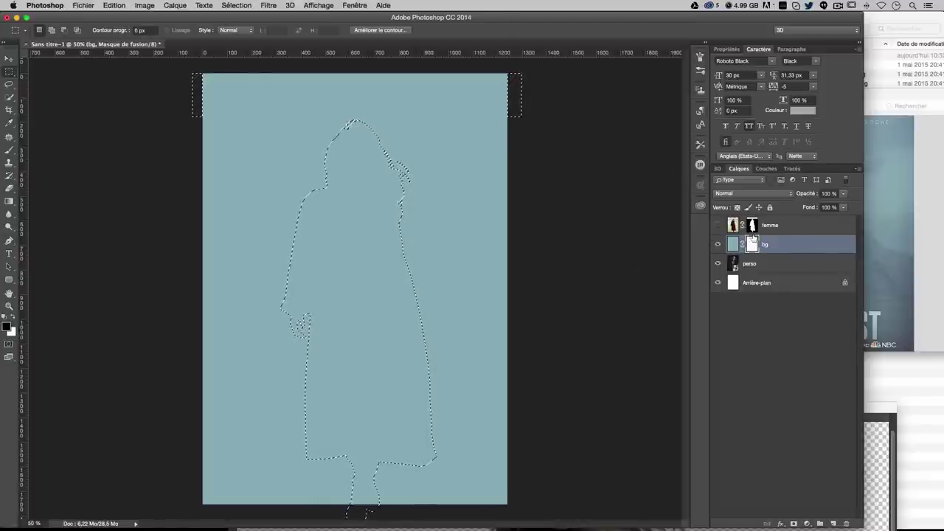
- Fill the selection black on the bg mask and deselect
click(145, 6)
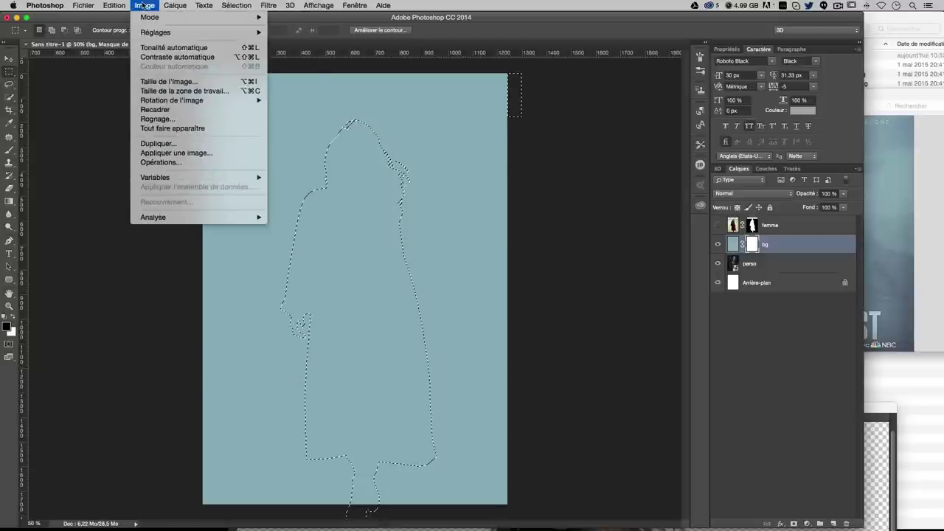
mouse_move(114, 5)
click(147, 154)
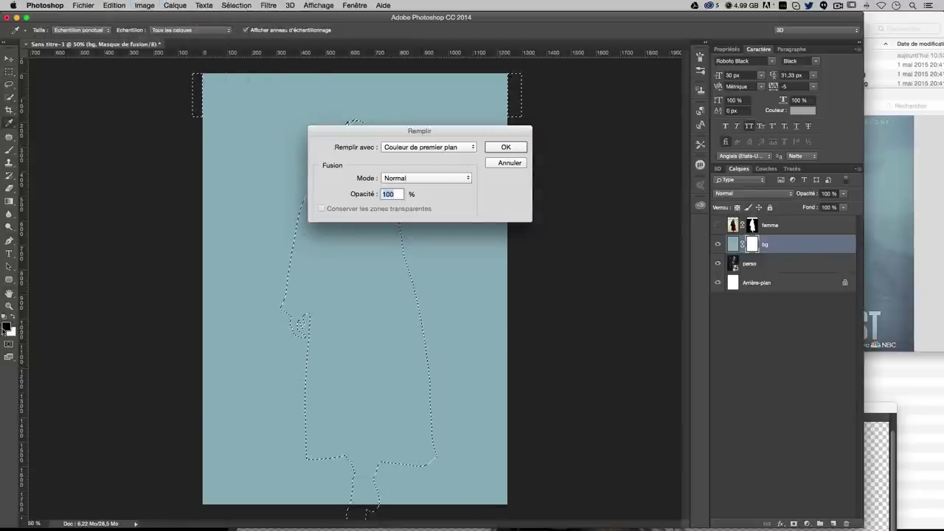
click(521, 152)
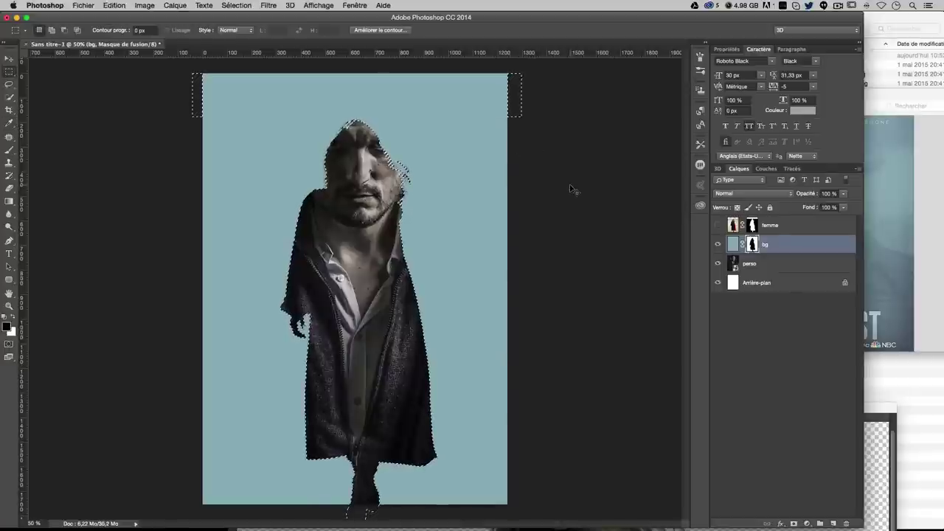
key(super+d)
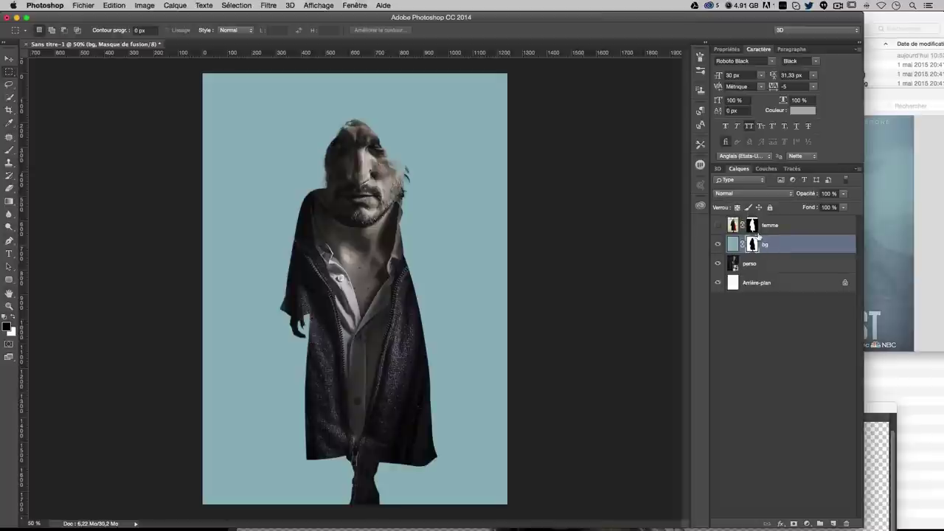
key(super+2)
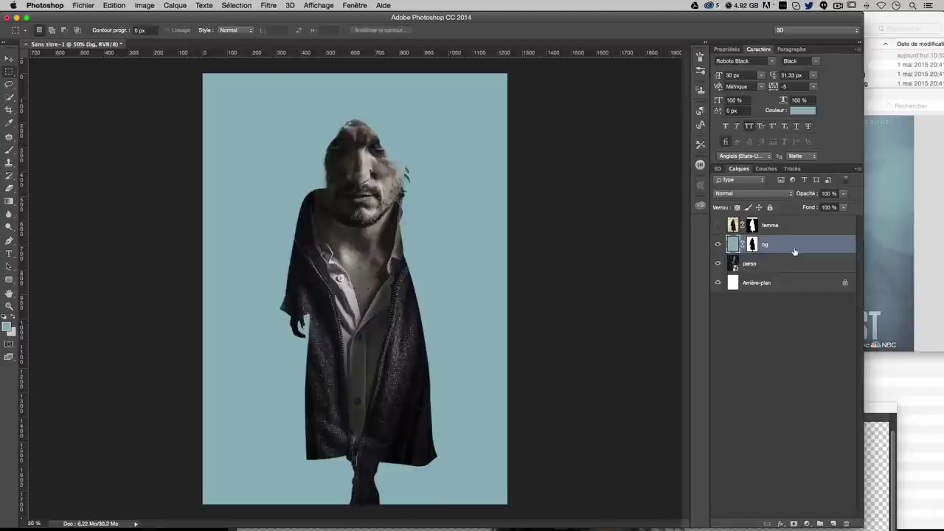
click(756, 247)
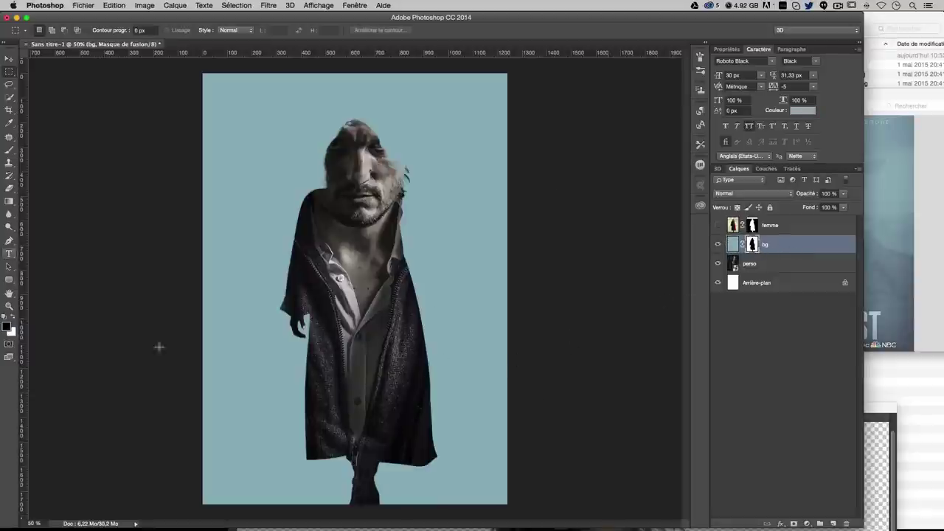
click(11, 317)
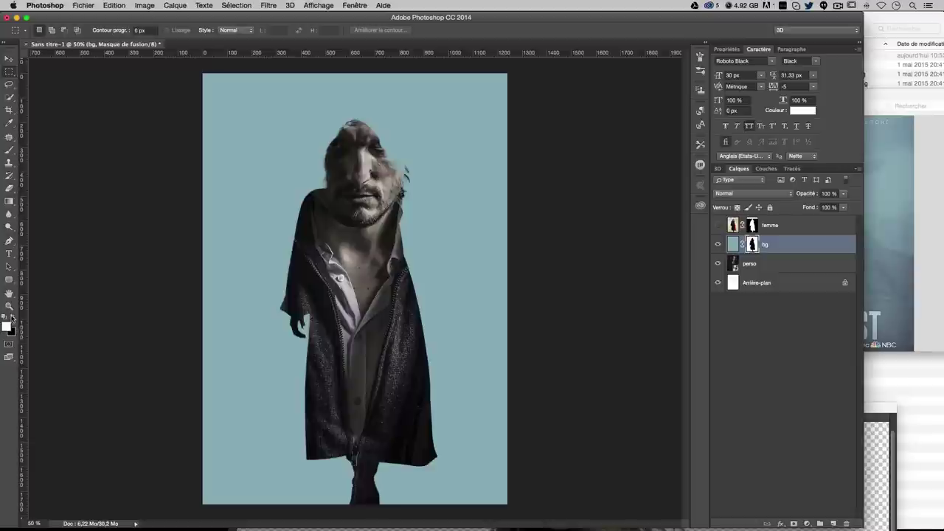
click(11, 152)
drag(316, 282, 426, 282)
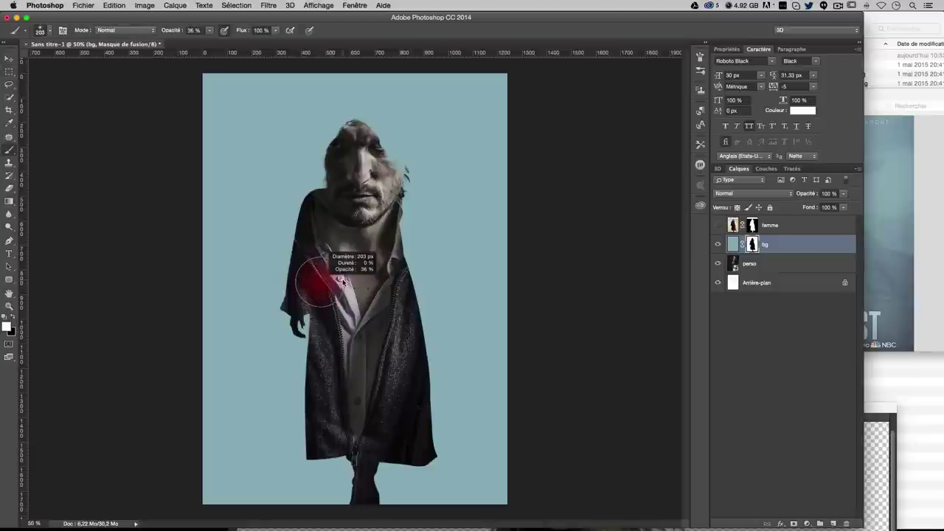
click(209, 30)
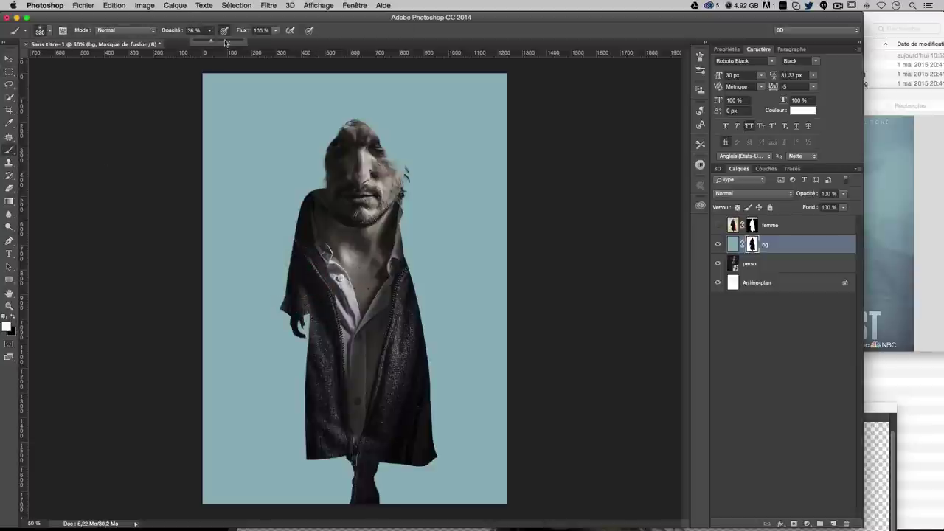
drag(222, 42, 305, 49)
mouse_move(318, 324)
mouse_down()
mouse_move(274, 301)
mouse_move(274, 436)
mouse_up()
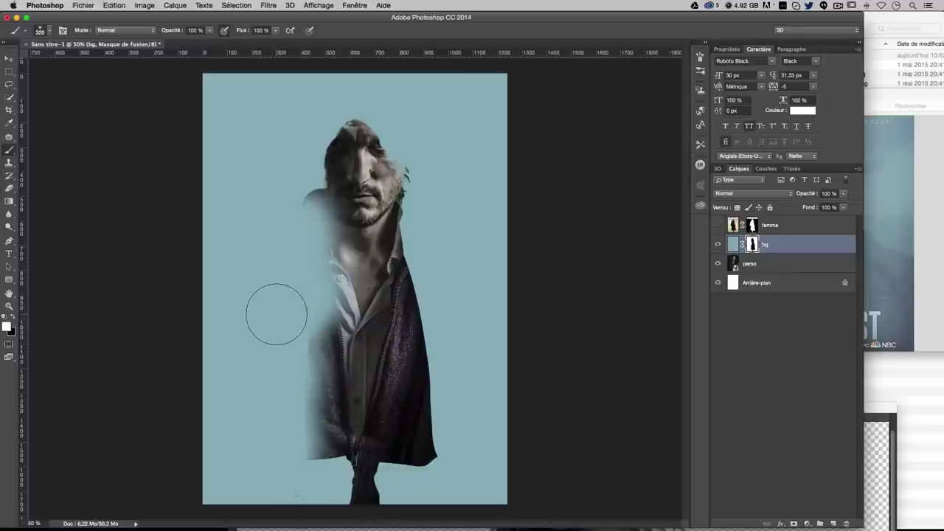
key(x)
mouse_move(280, 389)
mouse_down()
mouse_move(294, 394)
mouse_move(295, 192)
mouse_move(258, 295)
mouse_move(295, 177)
mouse_up()
key(ctrl+alt+z)
key(ctrl+alt+z)
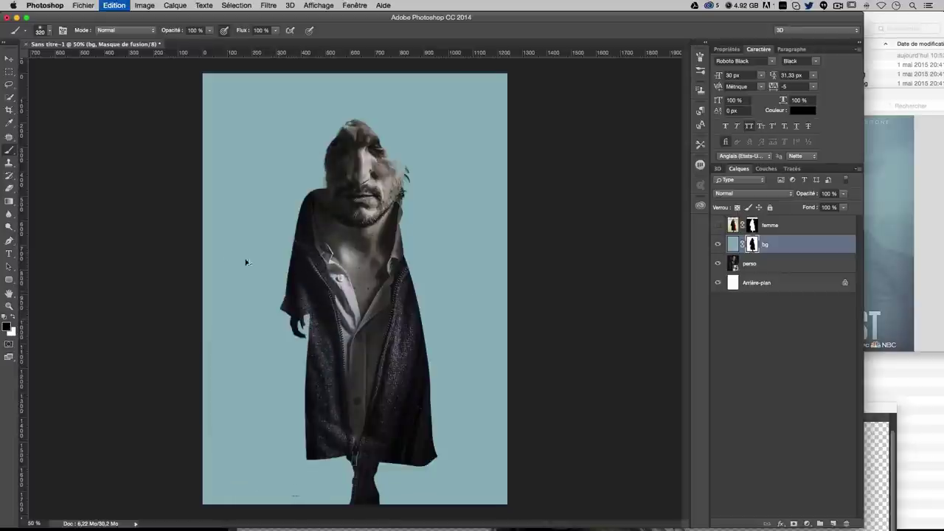
click(9, 57)
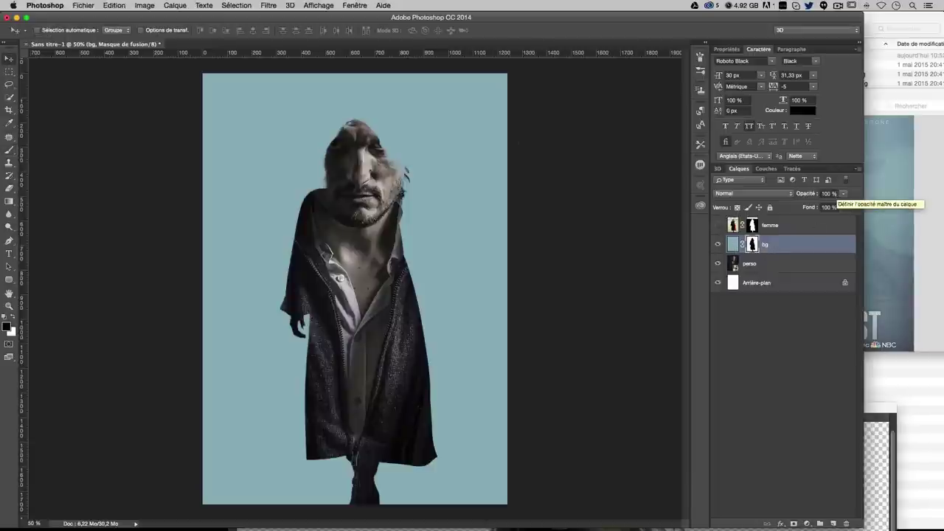
- Set the bg layer's opacity to 85%
click(829, 193)
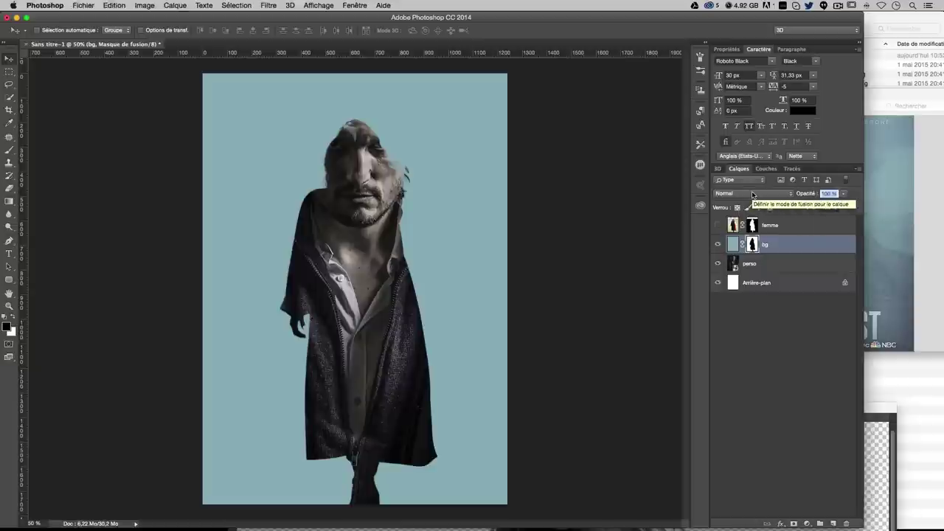
text(85)
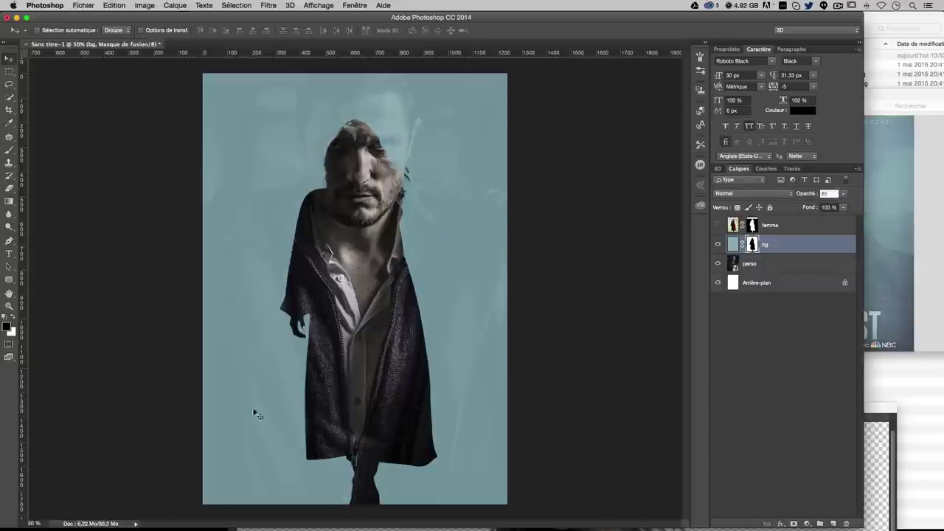
key(Return)
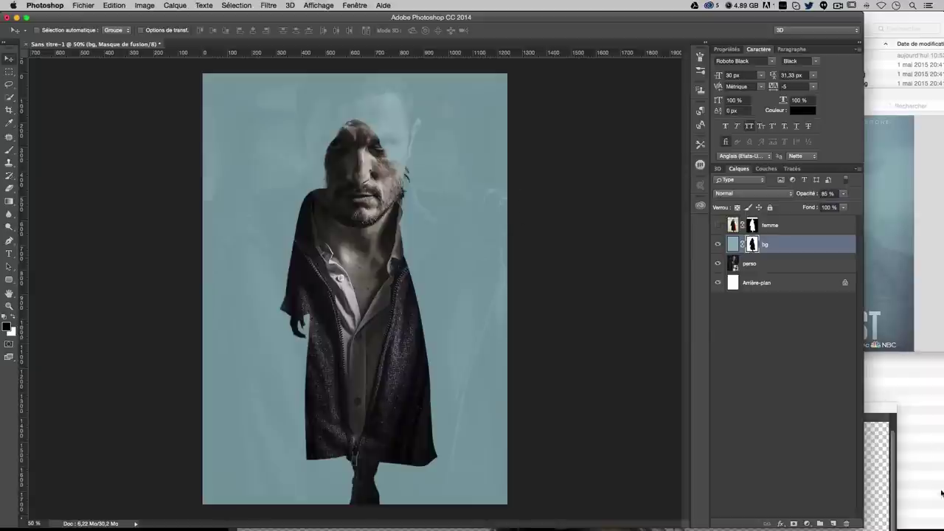
- Create a new layer 'bg bleu' and fill it with the pale blue
key(ctrl+shift+n)
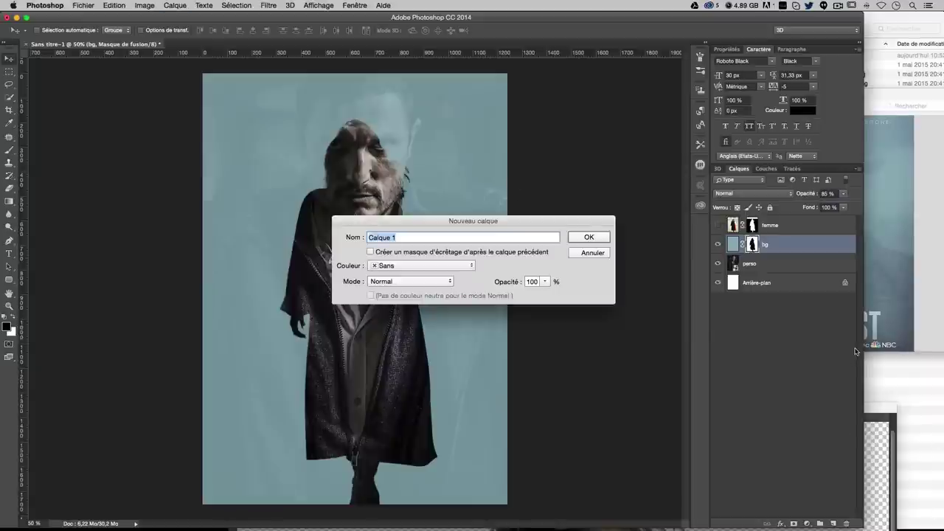
text(bg bleu)
key(Return)
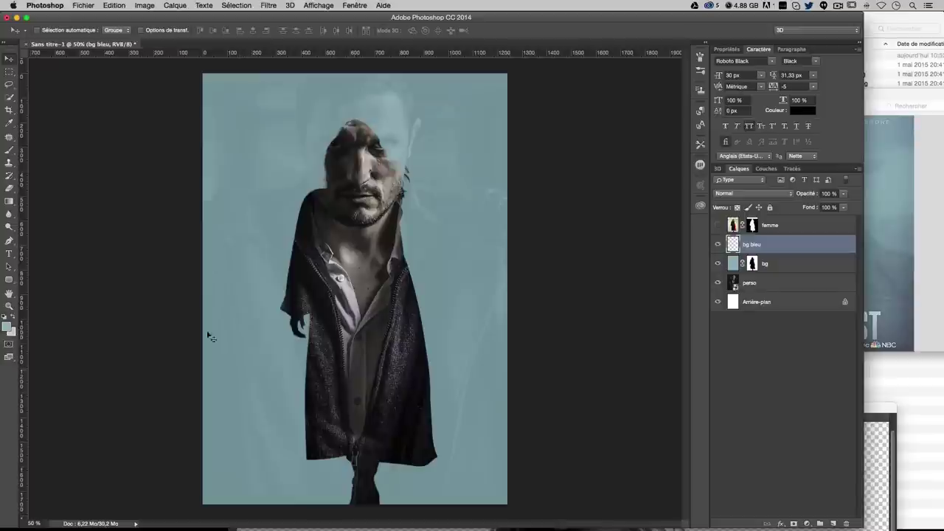
click(144, 5)
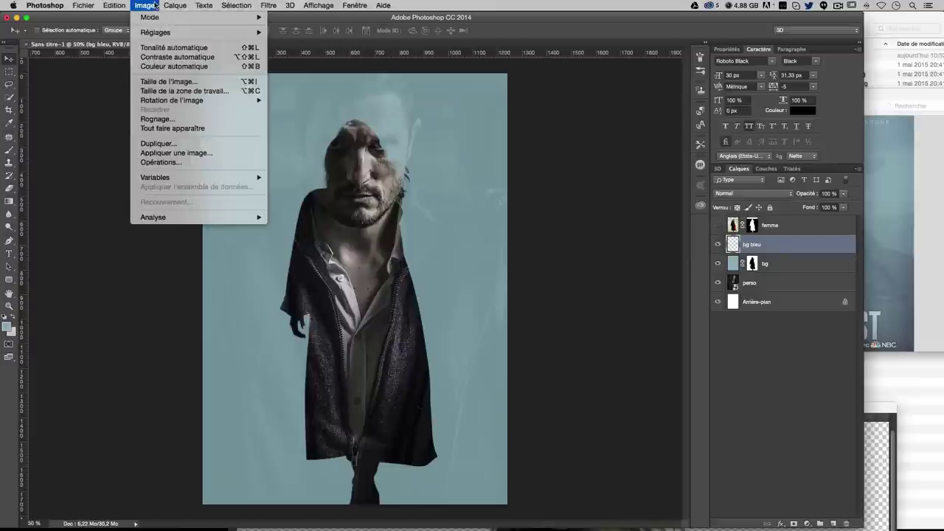
click(125, 152)
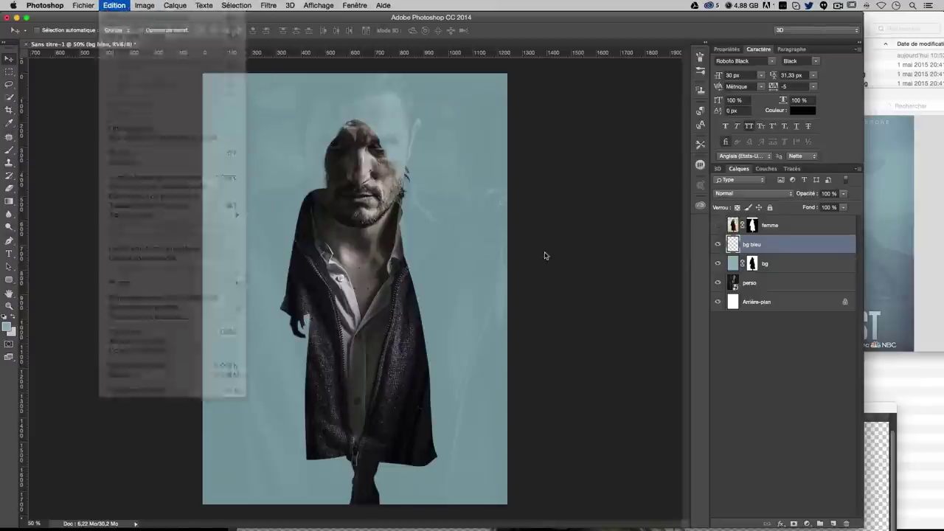
click(506, 147)
key(v)
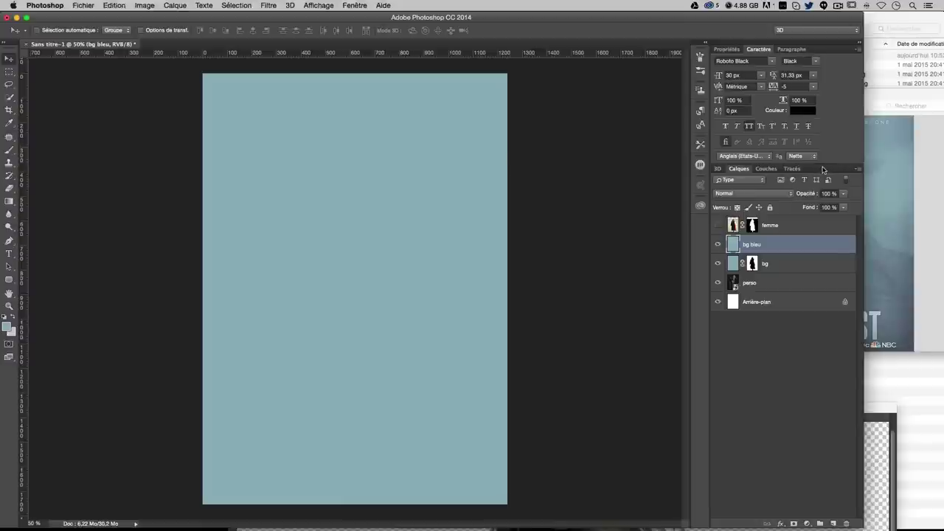
- Set bg bleu's opacity to 30% and bring the EarPhD8.jpg reference forward
click(829, 193)
text(603)
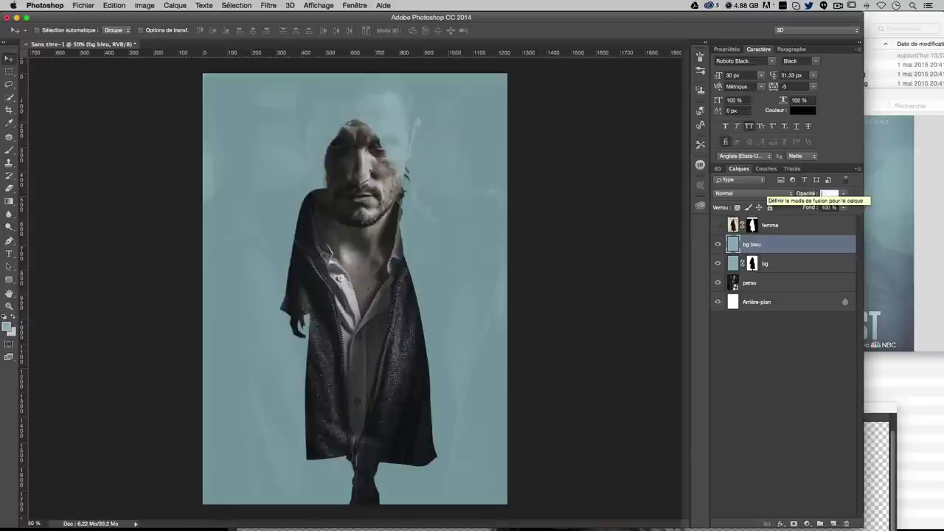
text(0)
key(Return)
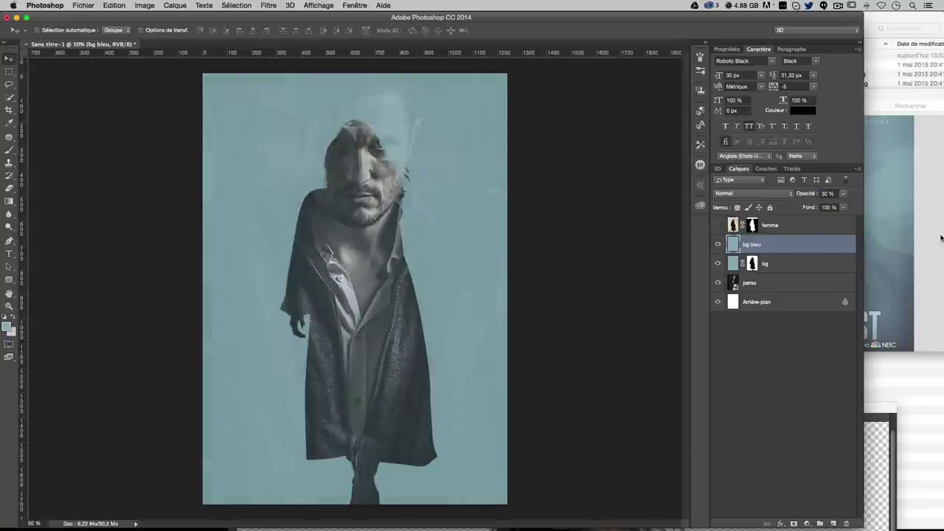
click(941, 236)
- Reposition the EarPhD8.jpg reference window in Aperçu to compare it, then return to Photoshop
drag(829, 96, 782, 123)
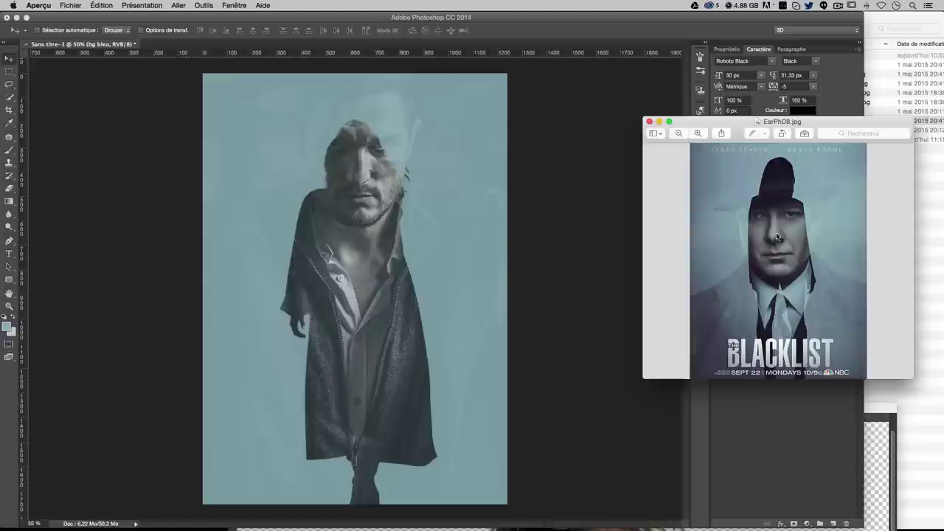
drag(738, 121, 739, 147)
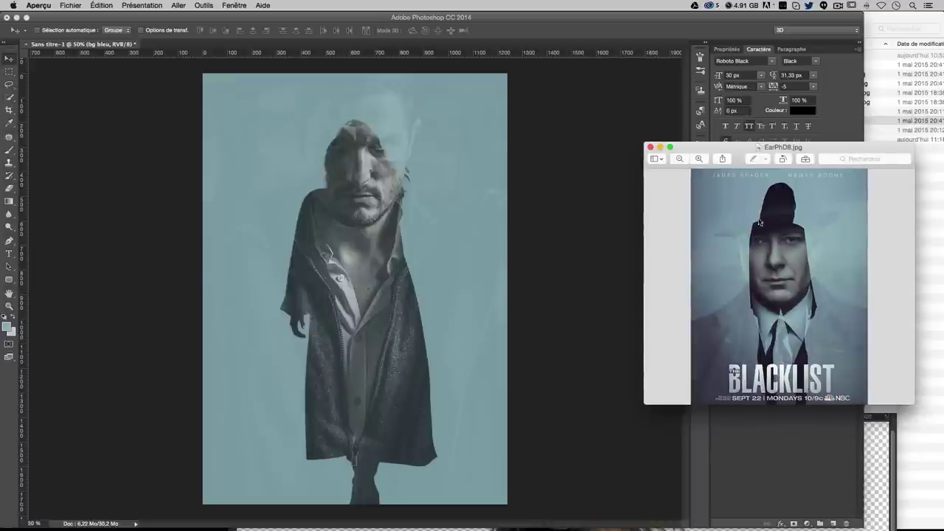
click(572, 209)
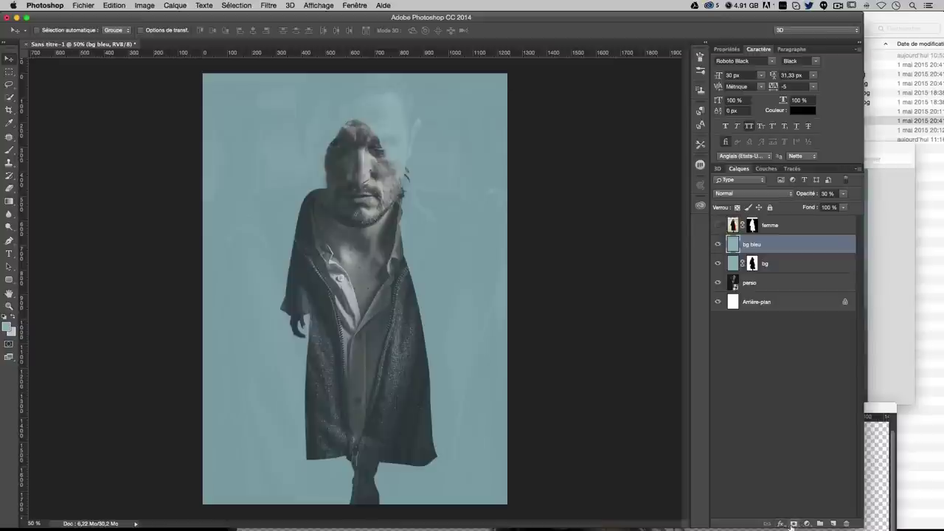
- Add a solid-colour fill layer, Fond 1, in mustard #bf9c2f
click(807, 524)
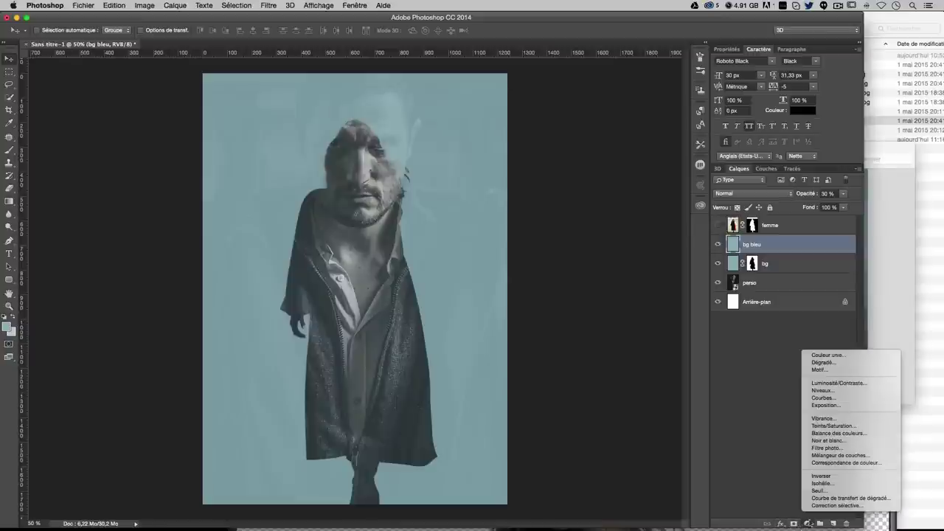
click(827, 355)
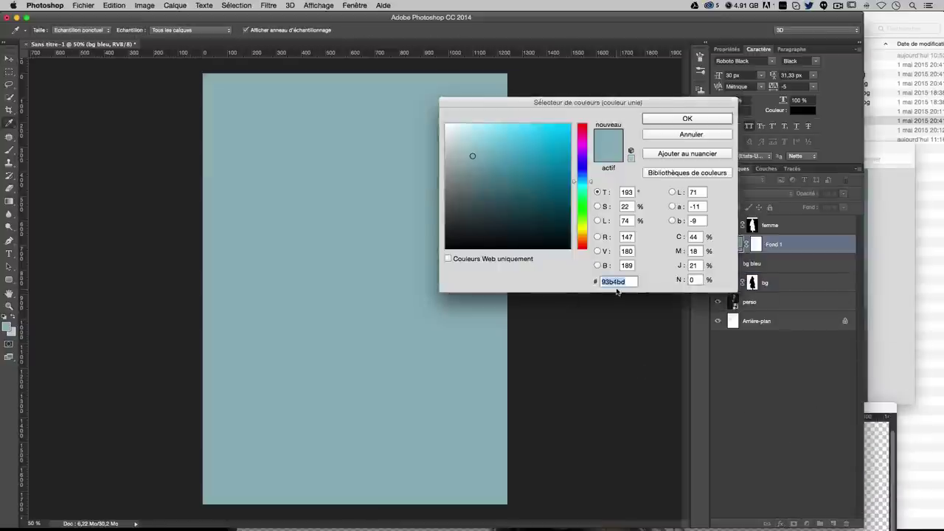
text(b)
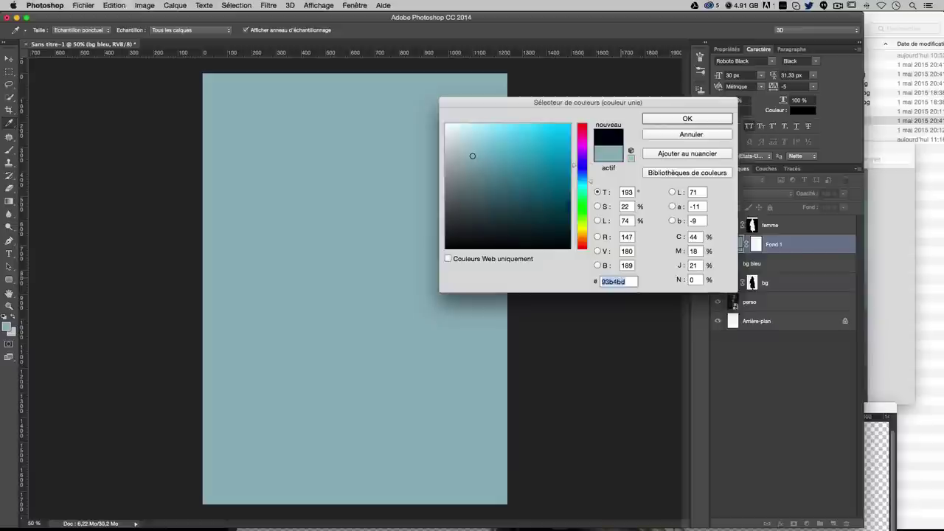
text(f9)
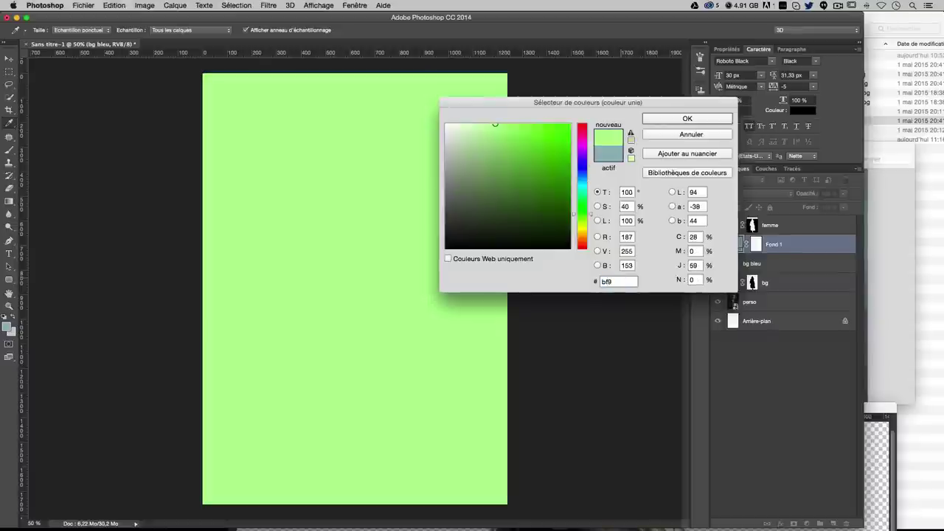
text(c2f)
key(Return)
key(v)
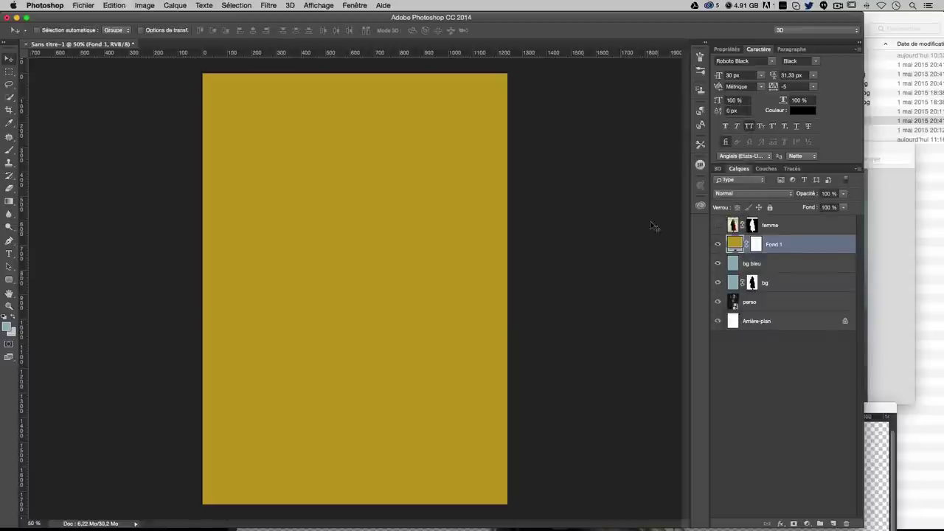
- Blend Fond 1 in Produit mode at 30% opacity and target its layer mask
click(736, 194)
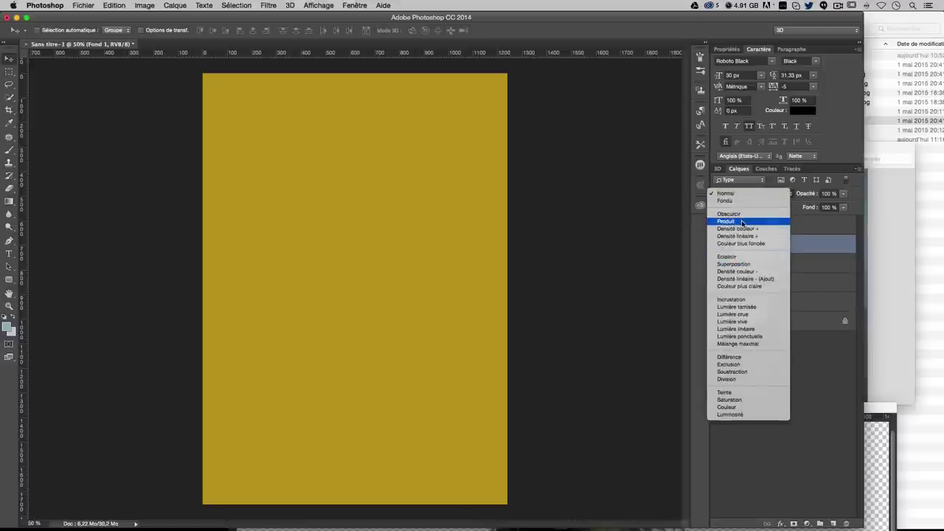
click(742, 222)
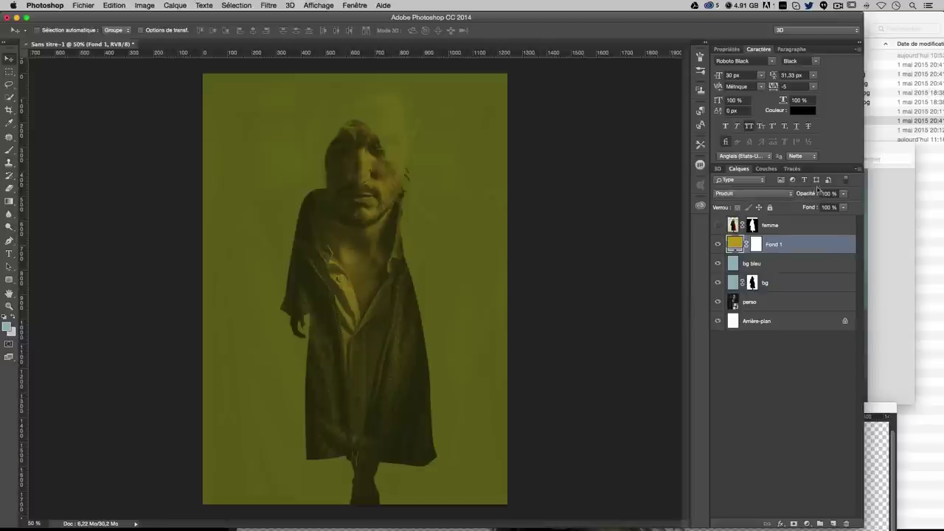
click(839, 194)
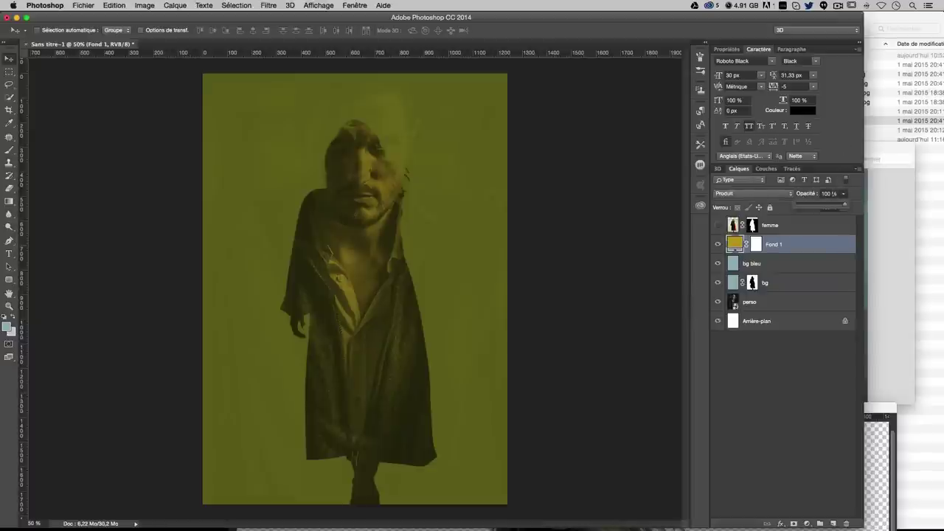
key(Return)
text(30)
key(Return)
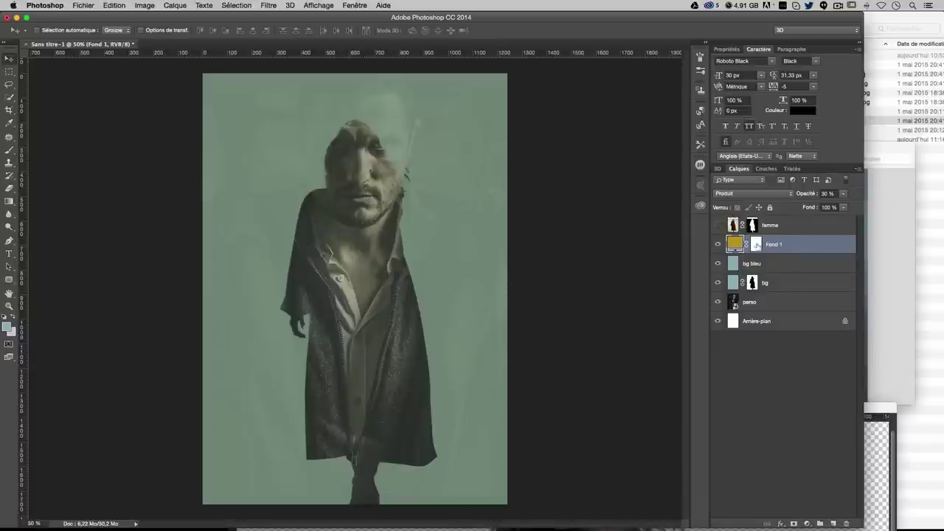
click(756, 244)
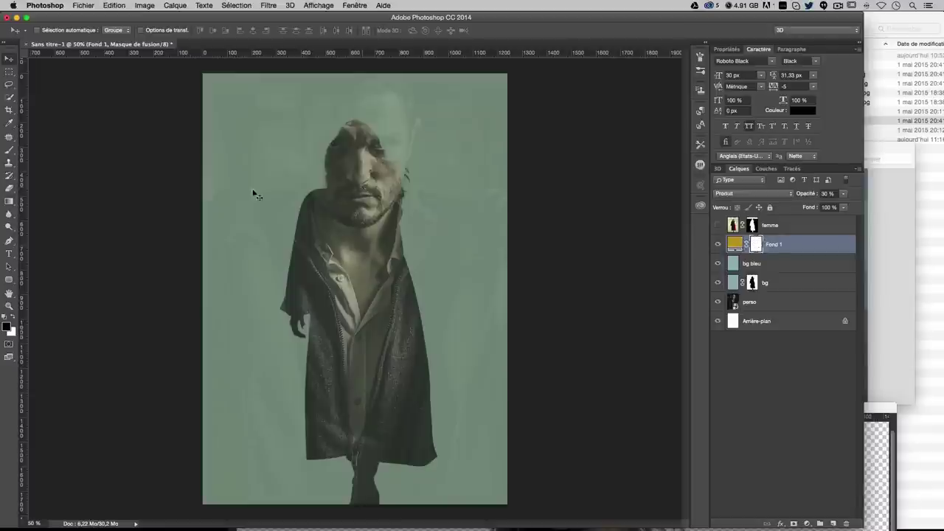
- Paint black at 20% brush opacity on Fond 1's mask over the head and coat hem
click(9, 150)
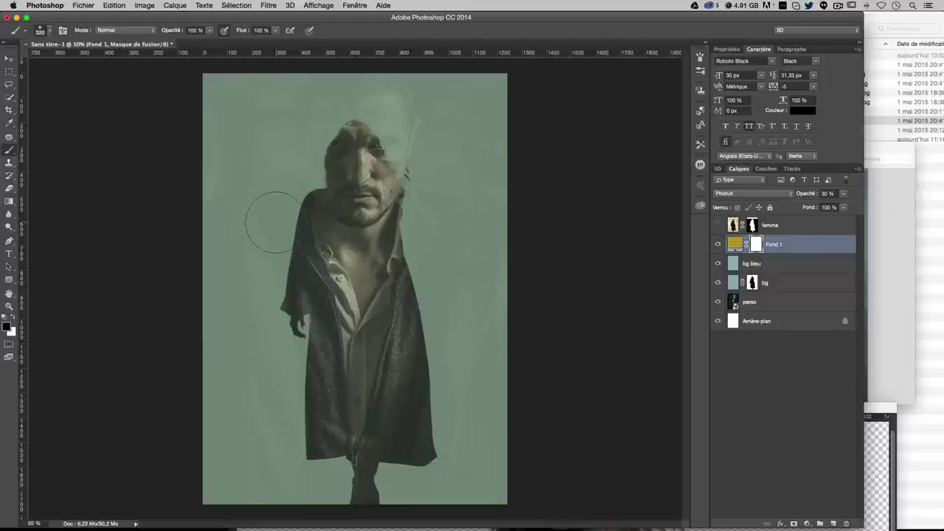
drag(332, 169, 314, 141)
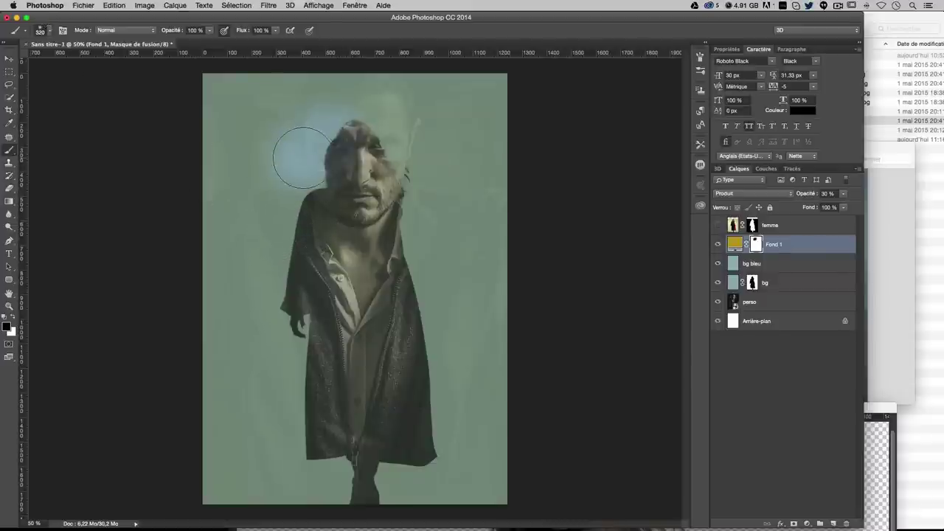
key(ctrl+z)
drag(210, 34, 173, 44)
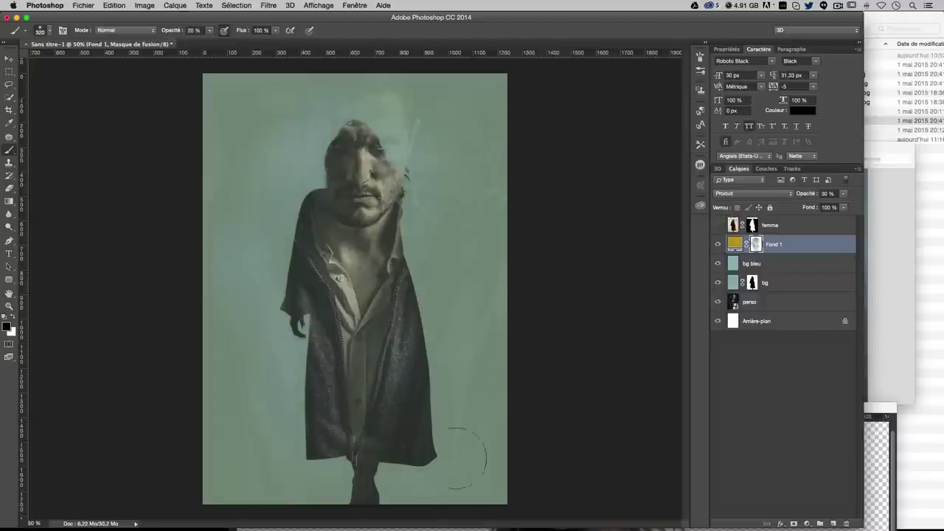
drag(222, 100, 547, 262)
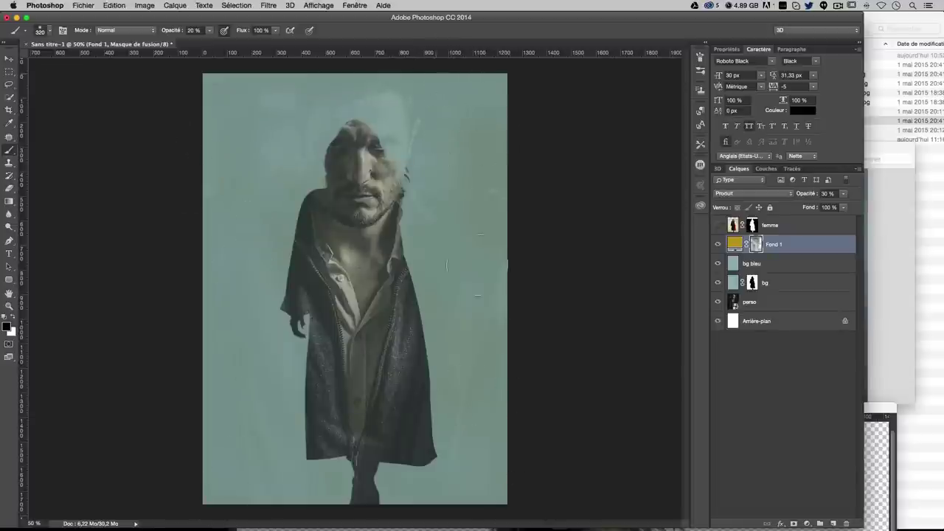
drag(384, 444, 337, 495)
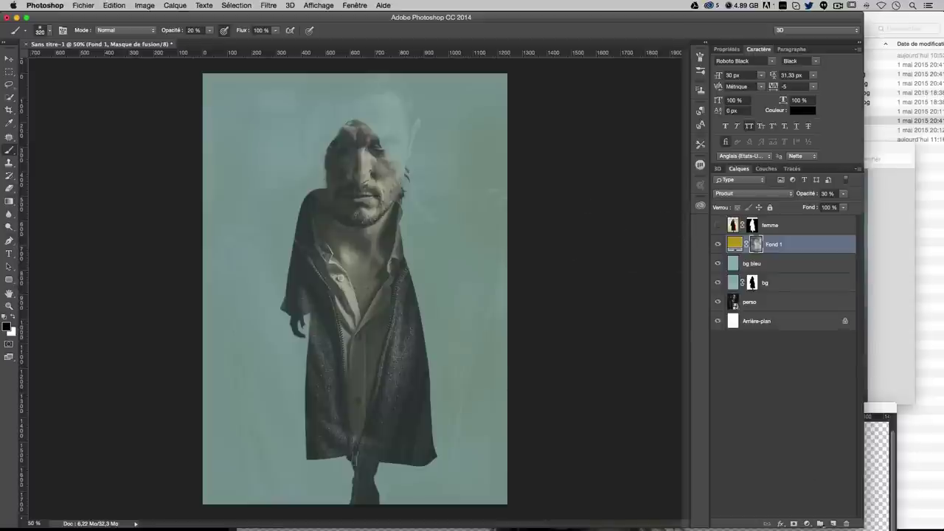
- Add a #b48cc4 purple solid-colour layer, Fond 2, in Produit mode and target its mask
click(807, 524)
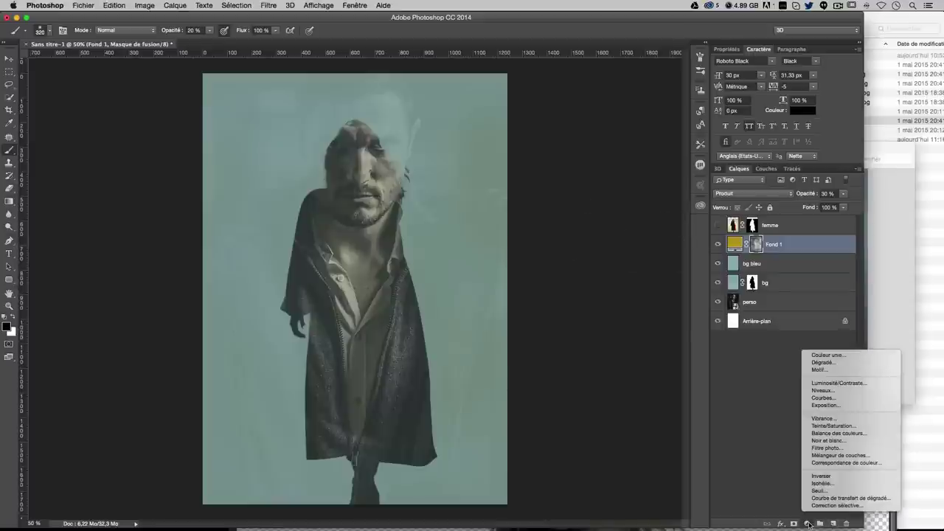
click(835, 356)
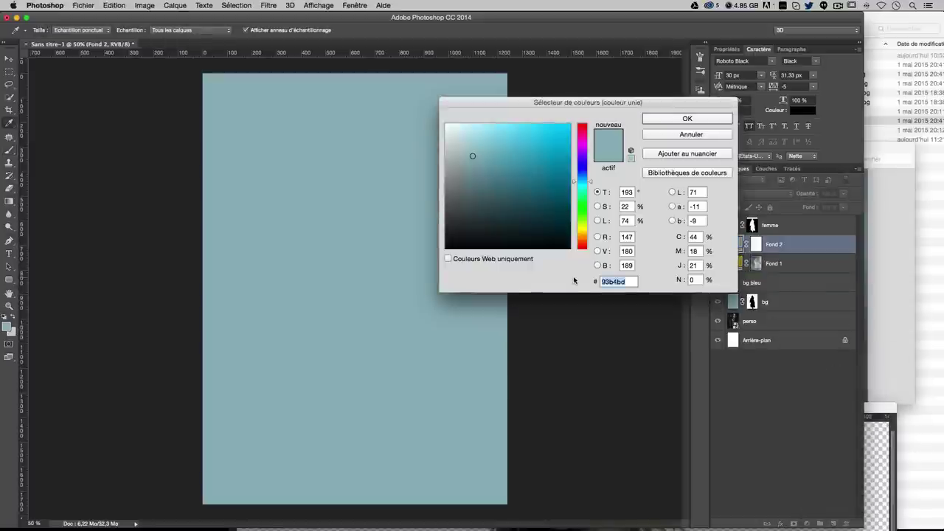
text(b48)
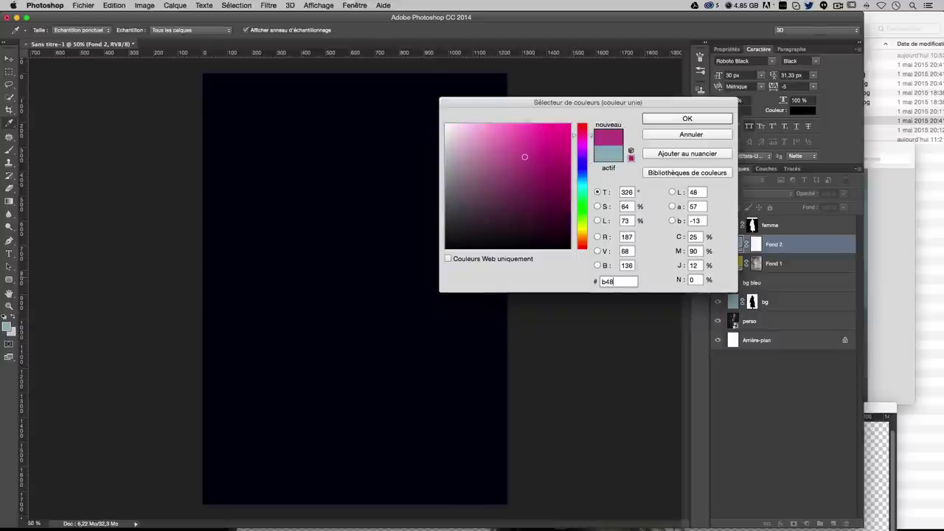
text(c)
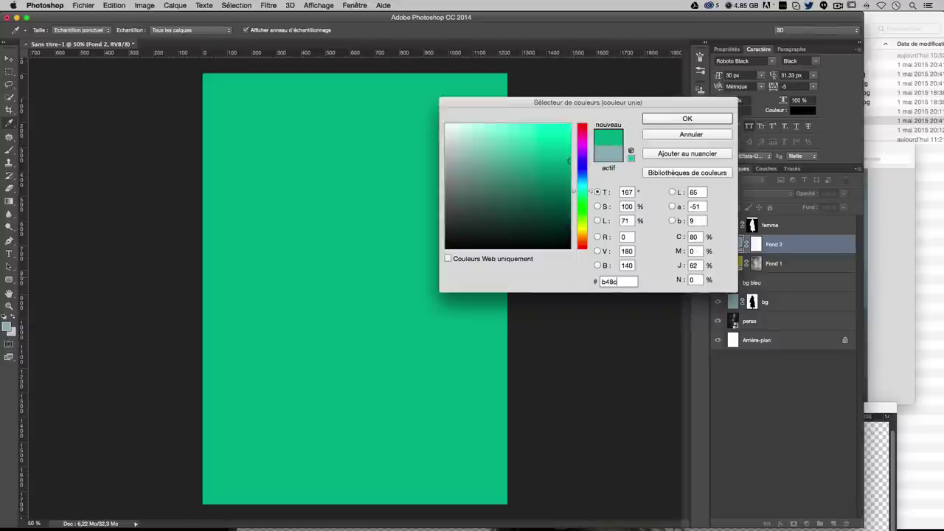
text(c4)
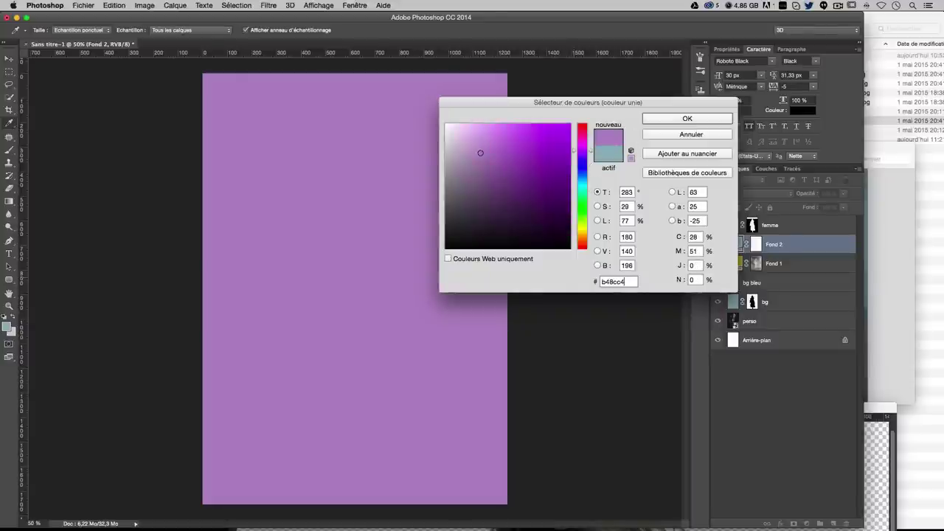
key(Return)
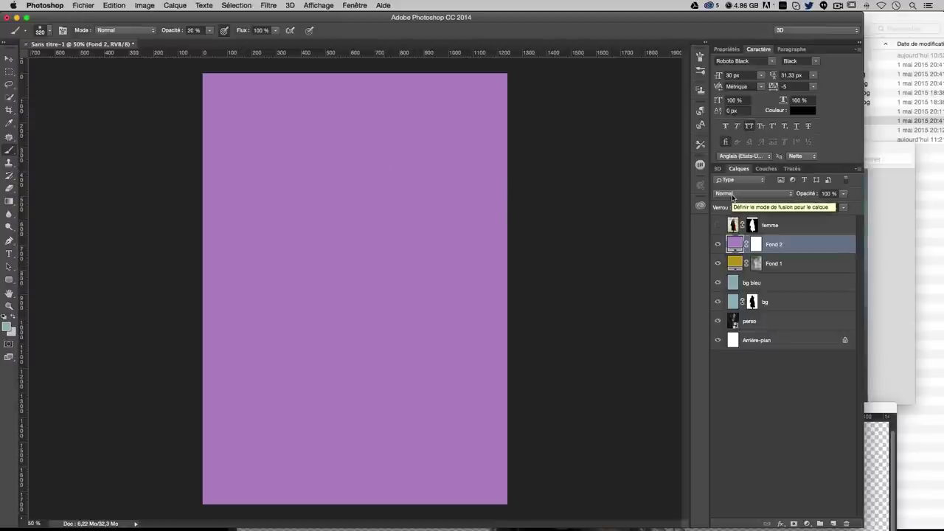
click(734, 194)
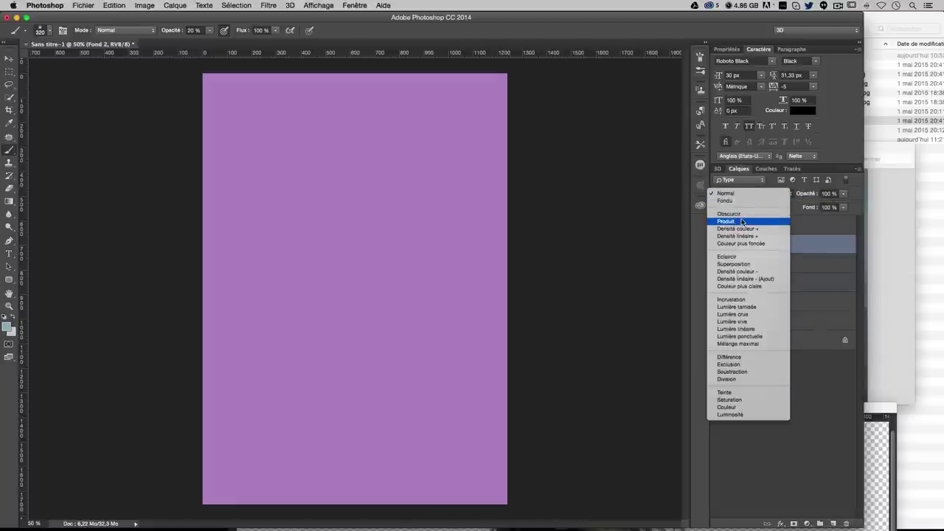
click(742, 221)
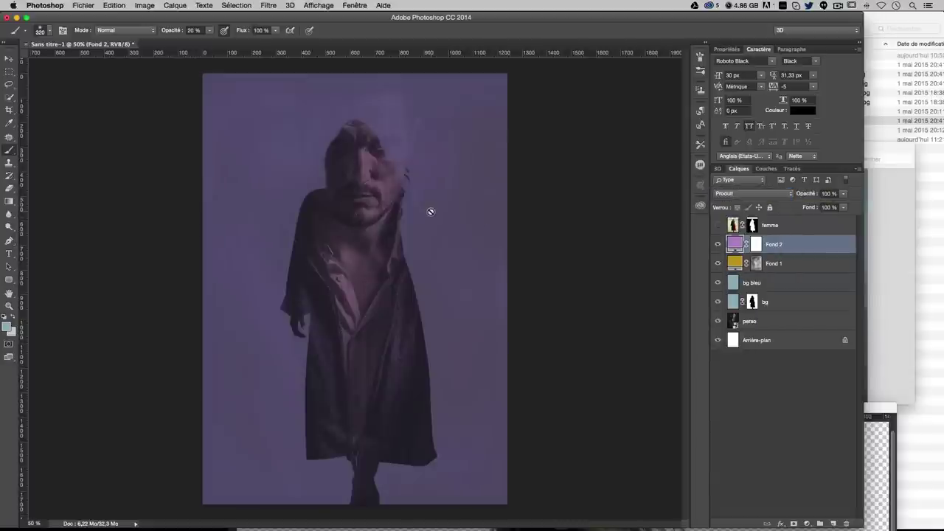
click(754, 245)
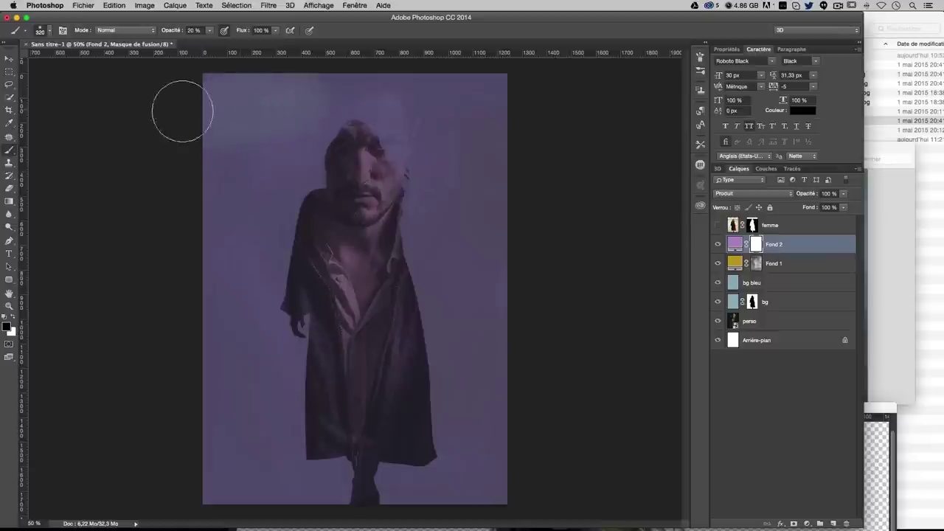
- Fade Fond 2's purple tint around the page edges and over the chest, then bring up the reference poster
mouse_move(218, 129)
mouse_down()
mouse_move(250, 129)
mouse_move(244, 509)
mouse_up()
mouse_move(317, 502)
mouse_down()
mouse_move(295, 399)
mouse_move(317, 251)
mouse_move(457, 103)
mouse_move(443, 214)
mouse_up()
drag(479, 295, 458, 487)
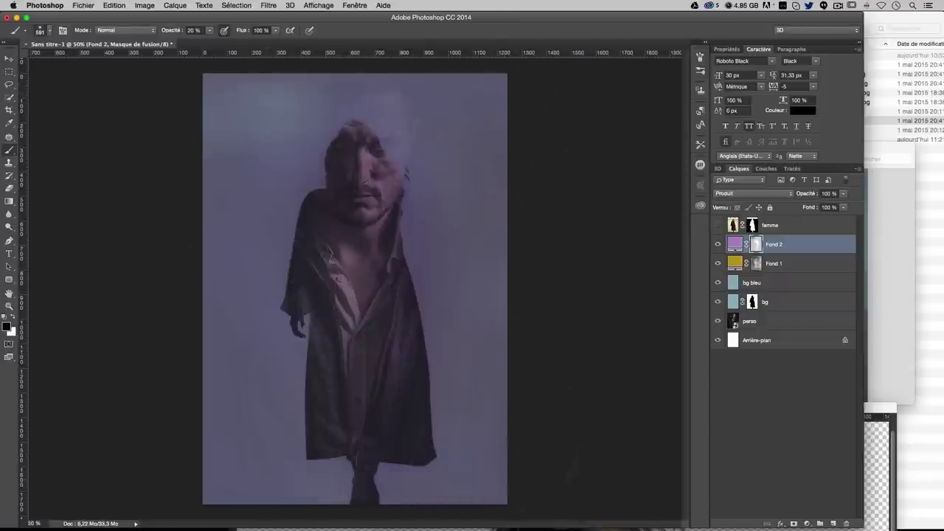
mouse_move(494, 442)
mouse_down()
mouse_move(472, 361)
mouse_move(243, 487)
mouse_move(243, 155)
mouse_move(443, 103)
mouse_move(540, 314)
mouse_up()
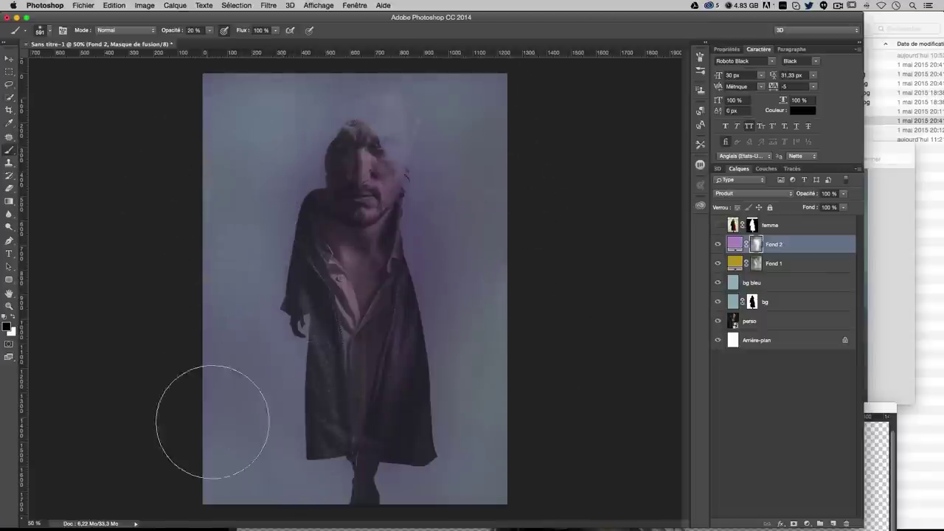
drag(387, 328, 361, 330)
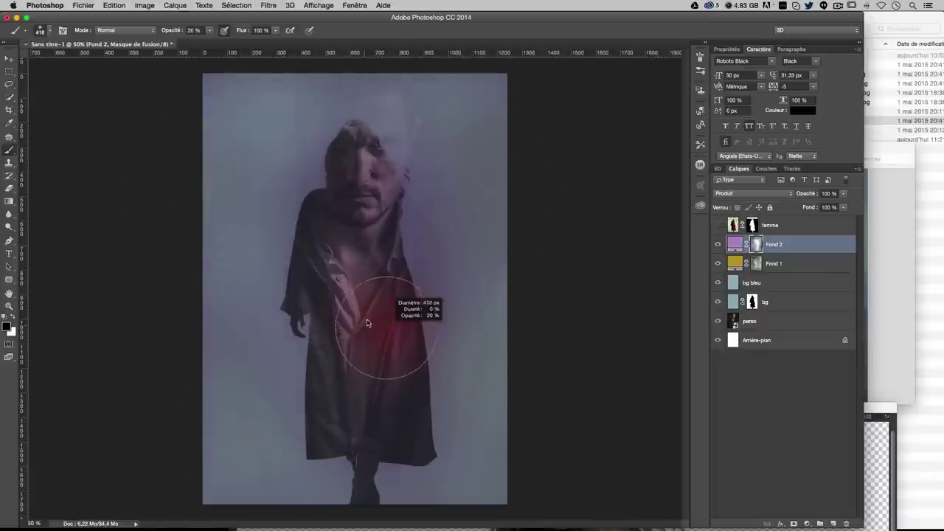
drag(318, 148, 409, 184)
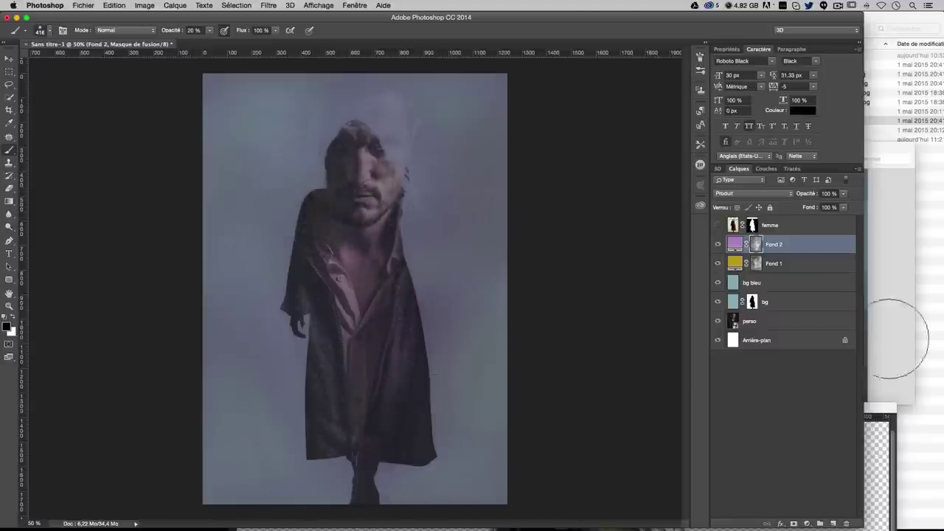
click(892, 310)
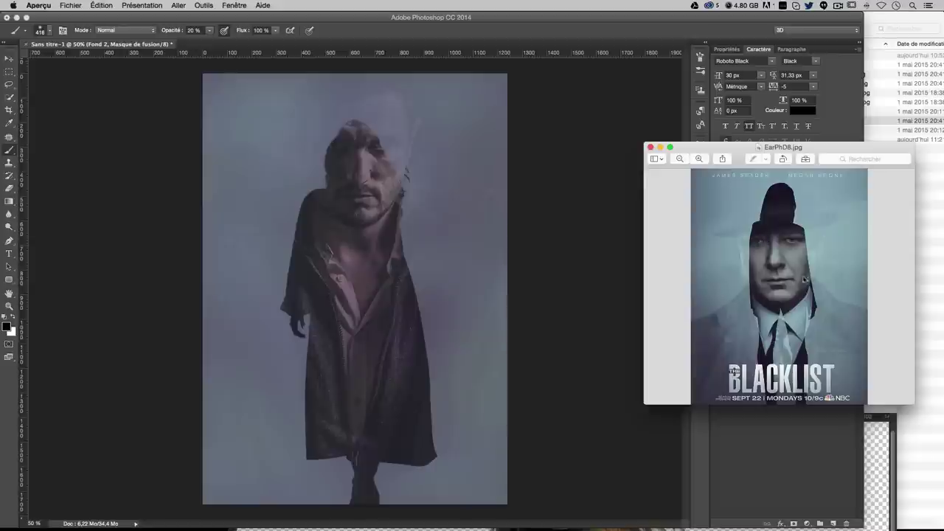
- Move the EarPhD8.jpg reference window beside the Photoshop canvas and enlarge it
click(621, 271)
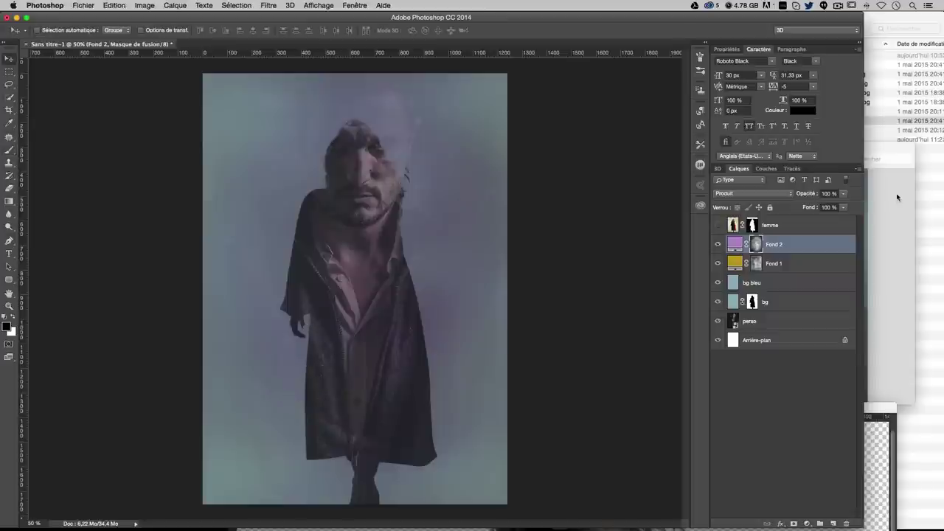
key(super+Tab)
drag(767, 149, 671, 124)
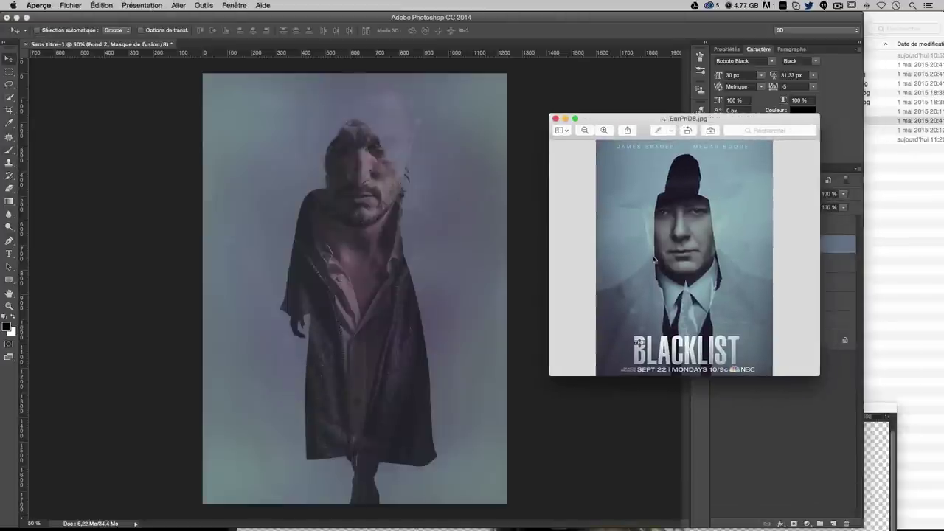
drag(821, 381, 840, 481)
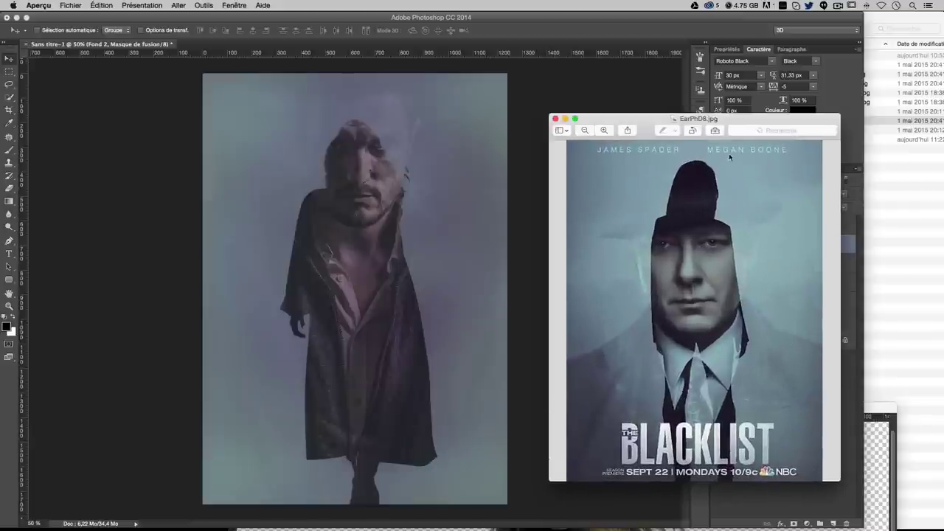
drag(754, 130, 862, 134)
click(888, 28)
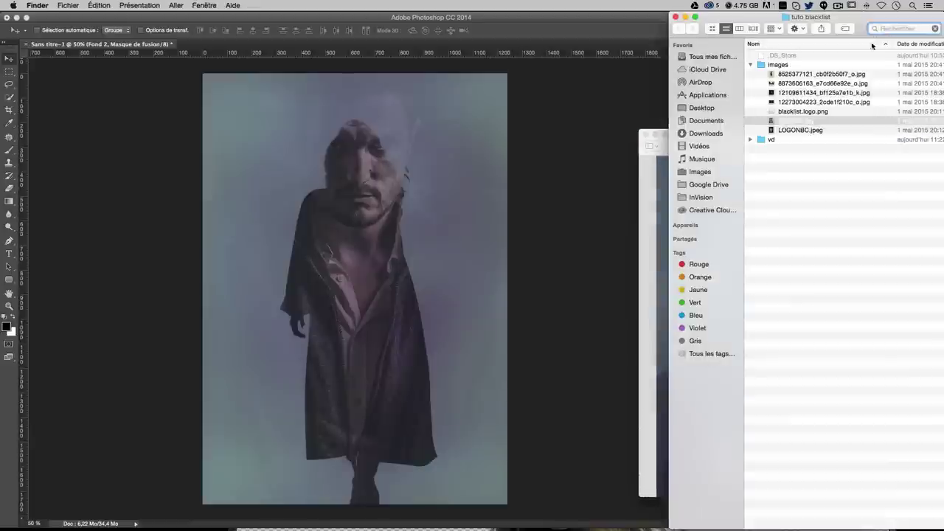
click(799, 85)
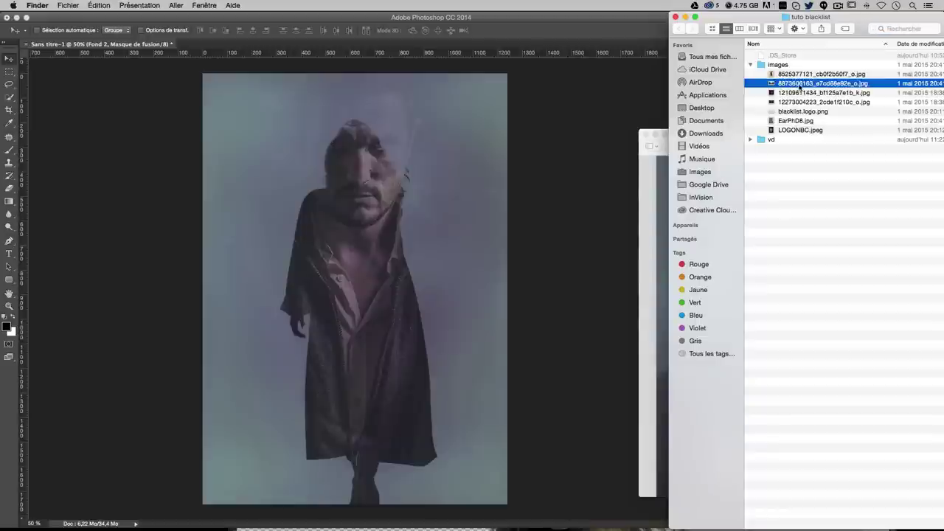
double_click(794, 85)
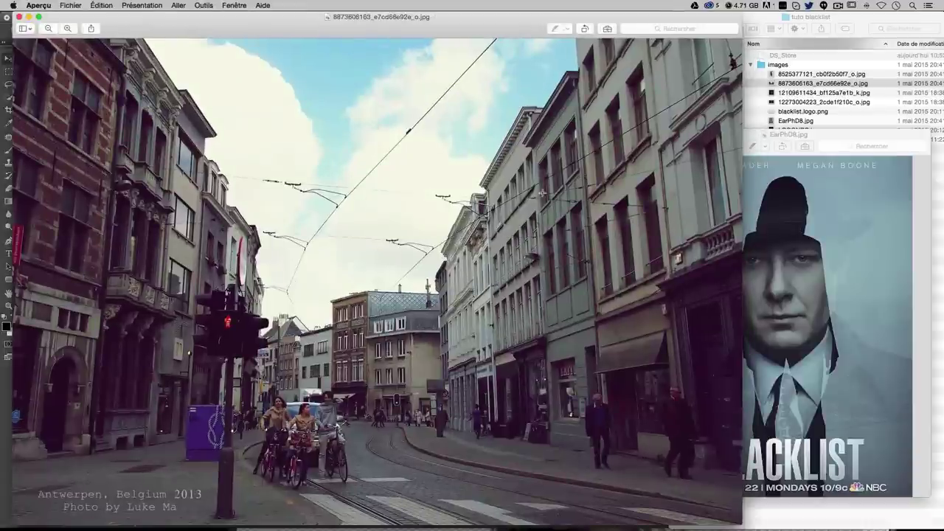
key(super+w)
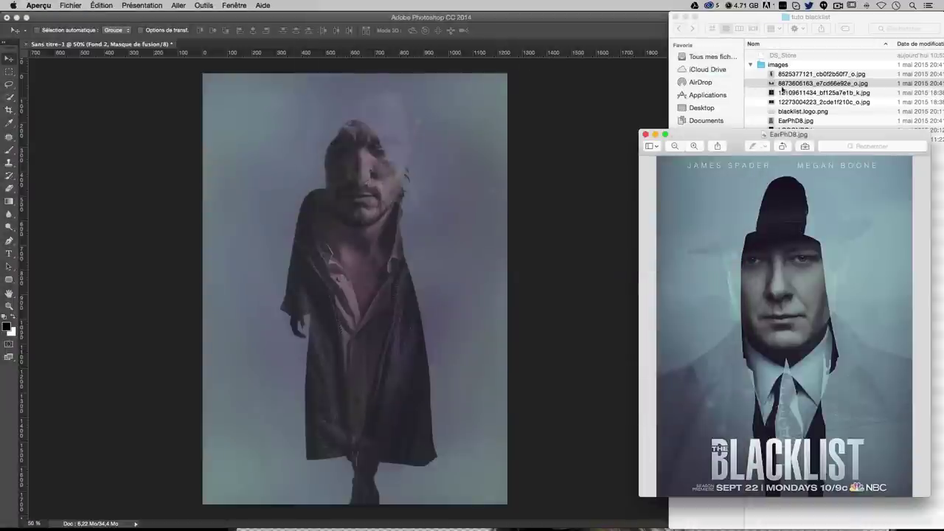
click(784, 89)
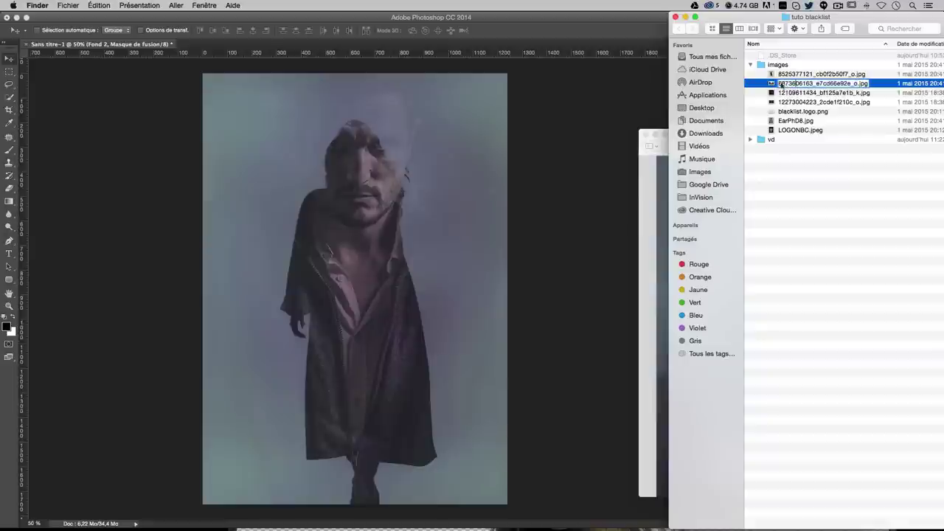
drag(787, 85, 264, 261)
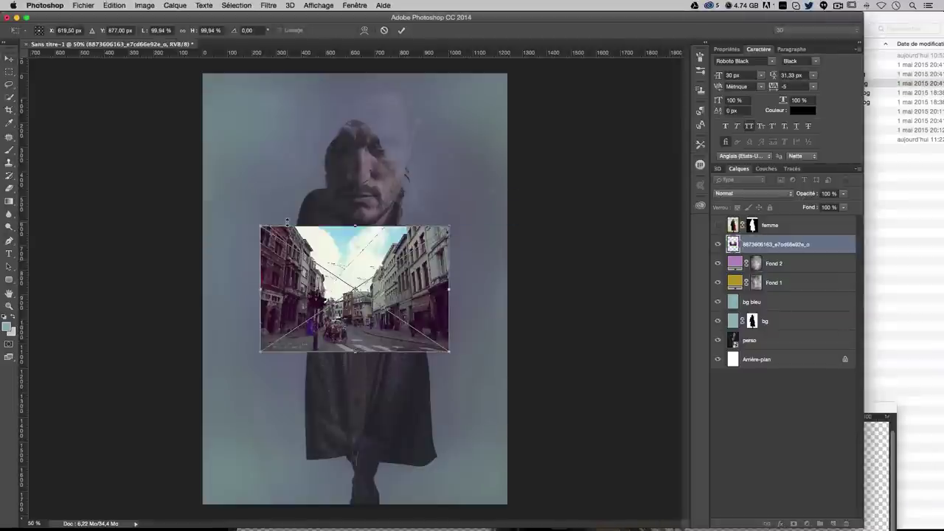
- Scale the street photo about 343% to cover the page, commit it, and shift it right
drag(257, 226, 83, 6)
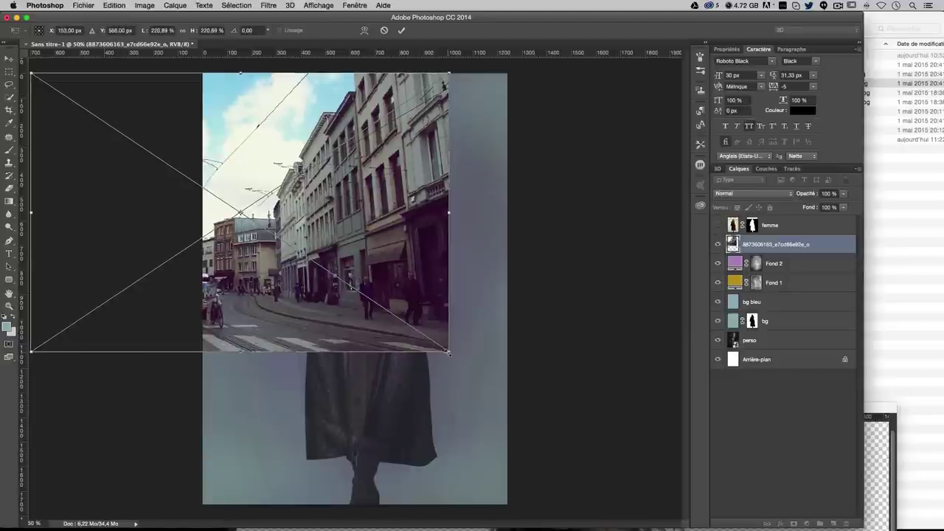
drag(449, 352, 678, 509)
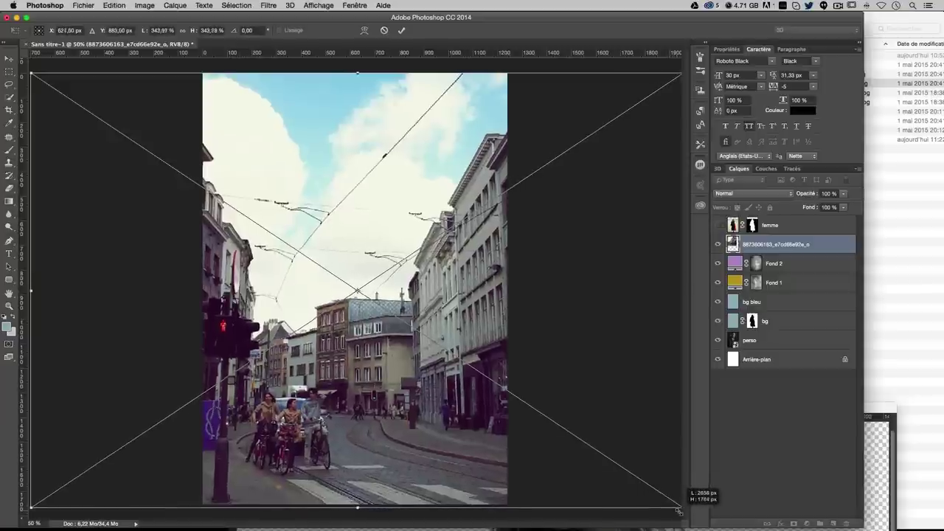
mouse_move(319, 360)
mouse_down()
mouse_move(459, 360)
mouse_move(317, 348)
mouse_move(330, 342)
mouse_up()
key(Return)
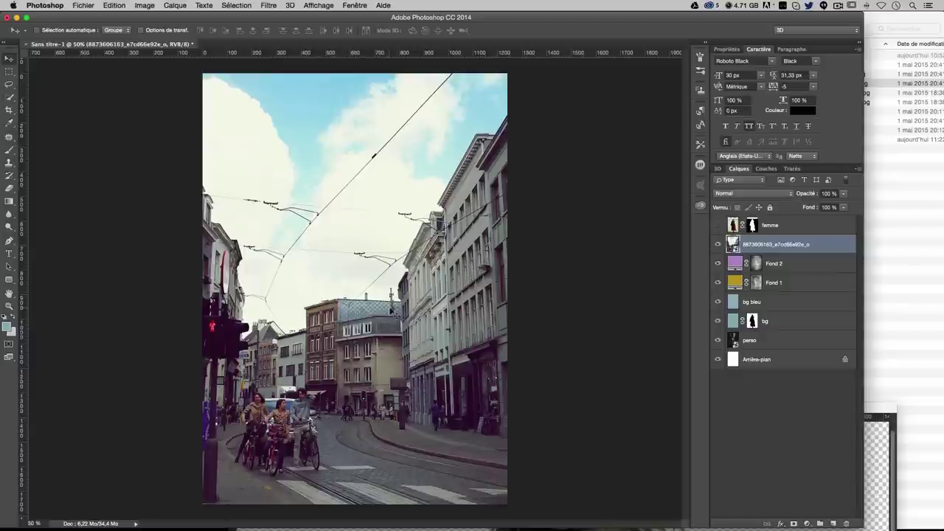
drag(396, 313, 458, 307)
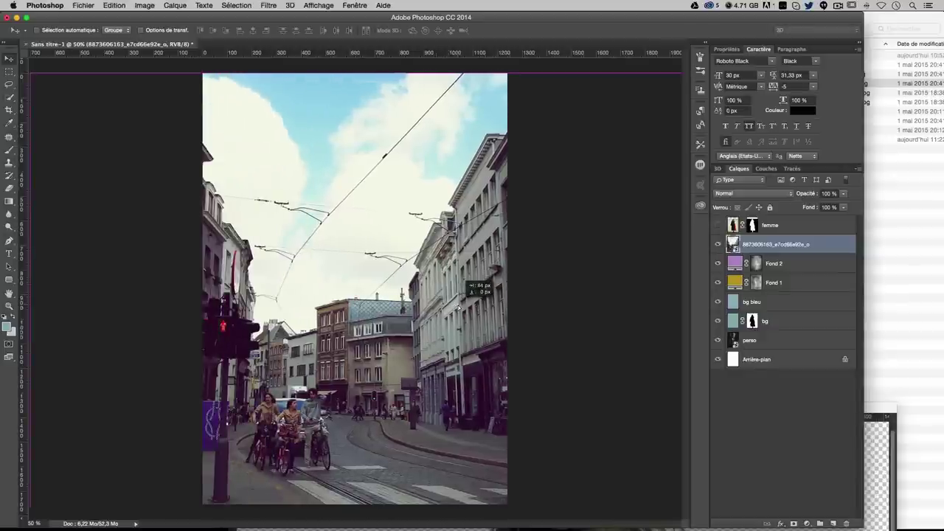
drag(457, 308, 509, 309)
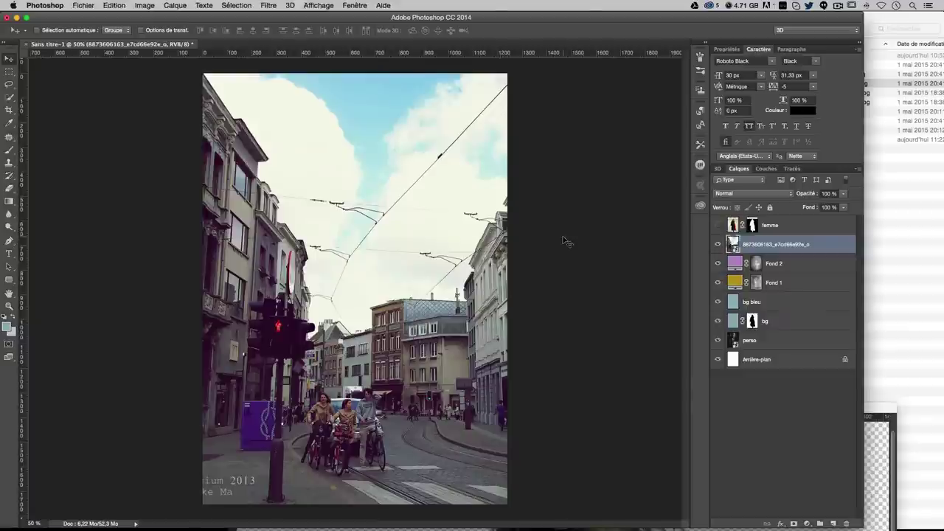
- Blend the street photo in Produit mode and give it a layer mask
click(752, 193)
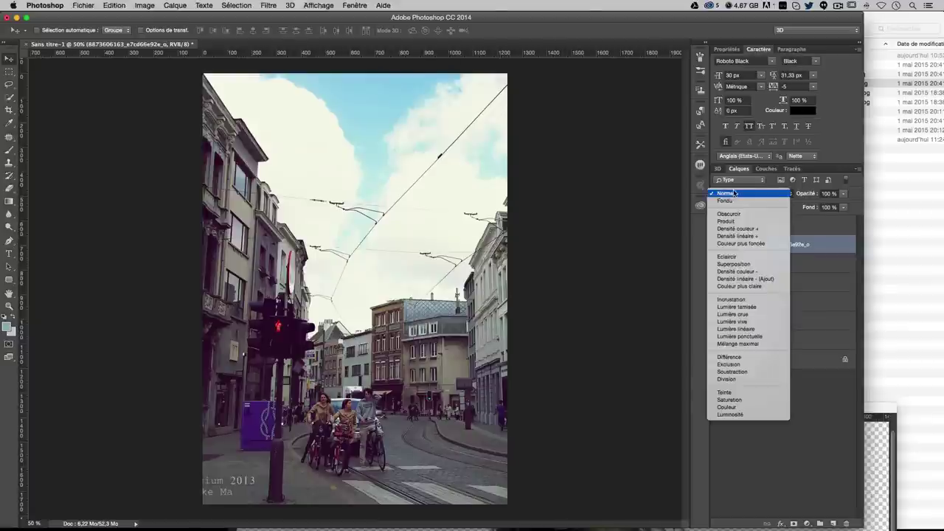
click(738, 221)
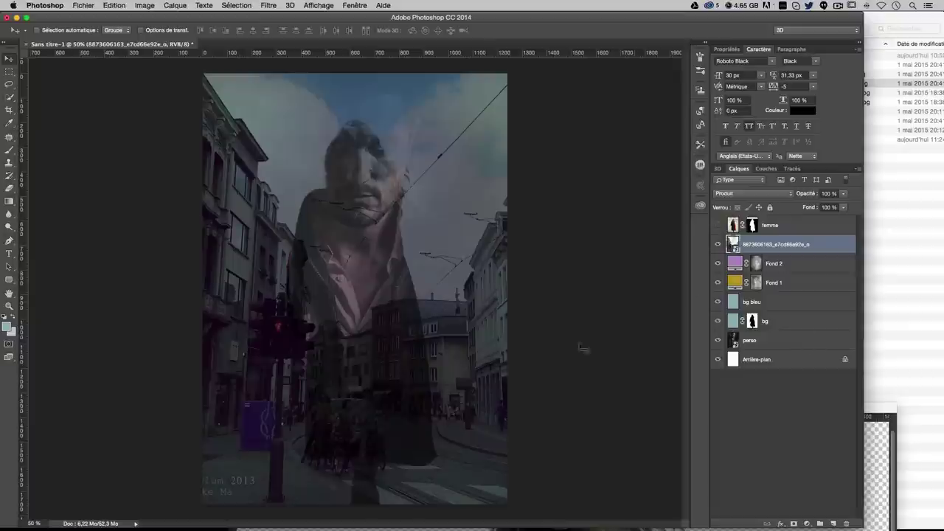
click(794, 524)
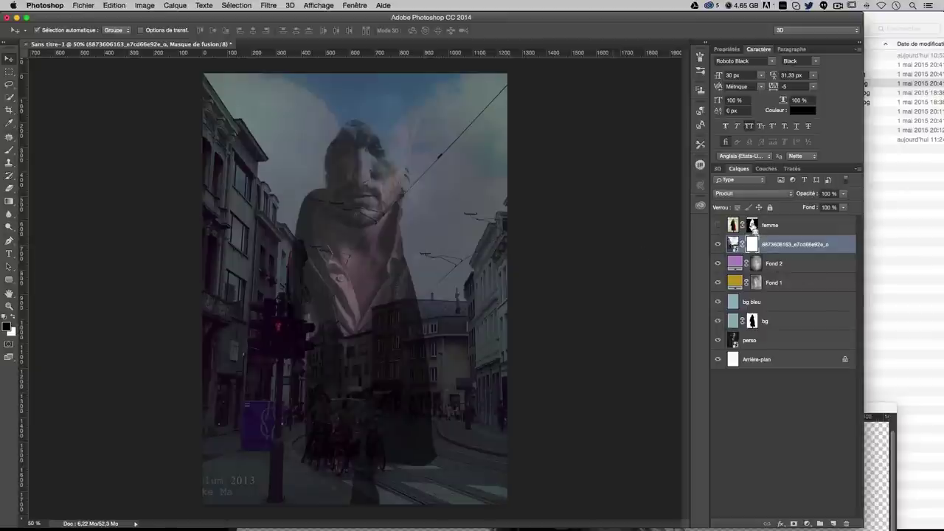
- Load the woman's silhouette selection and add a top strip and surrounding area with the Rectangular Marquee
super+click(753, 229)
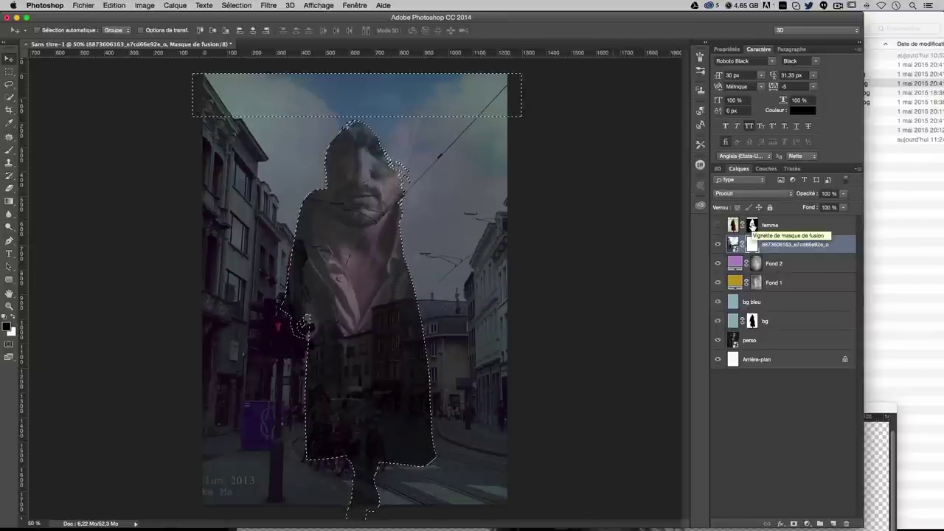
key(super+shift+i)
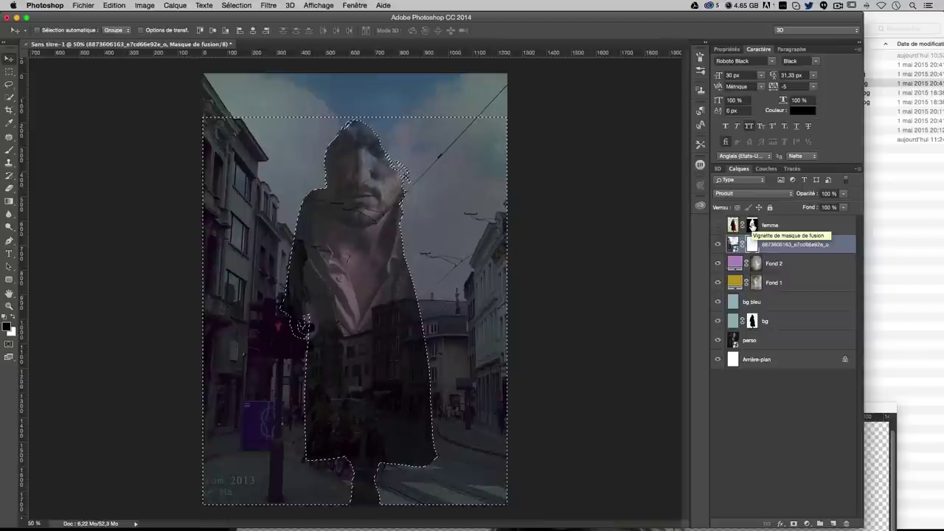
key(super+z)
click(9, 73)
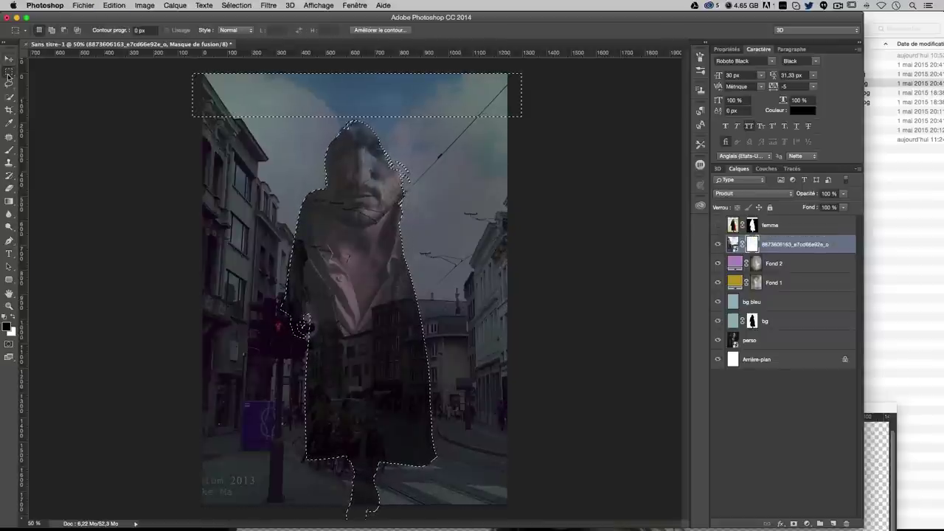
right_click(9, 73)
click(59, 68)
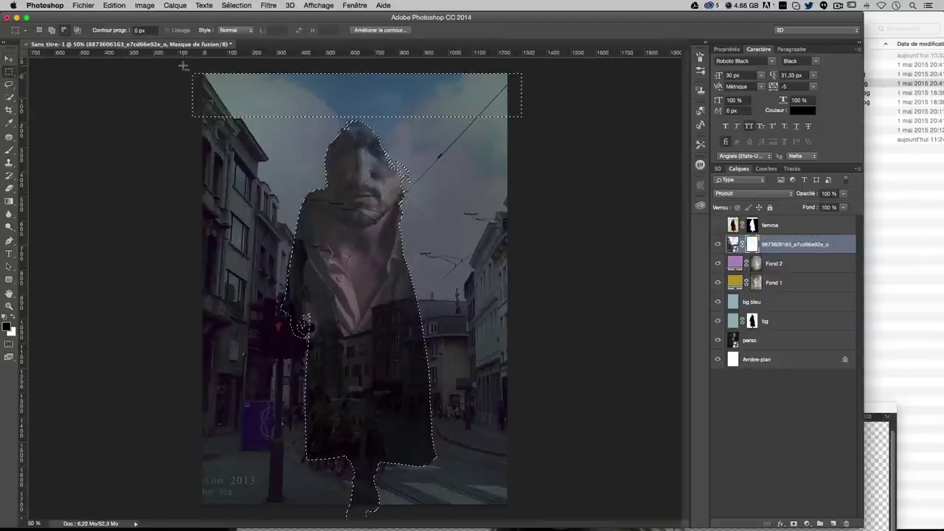
drag(183, 65, 562, 118)
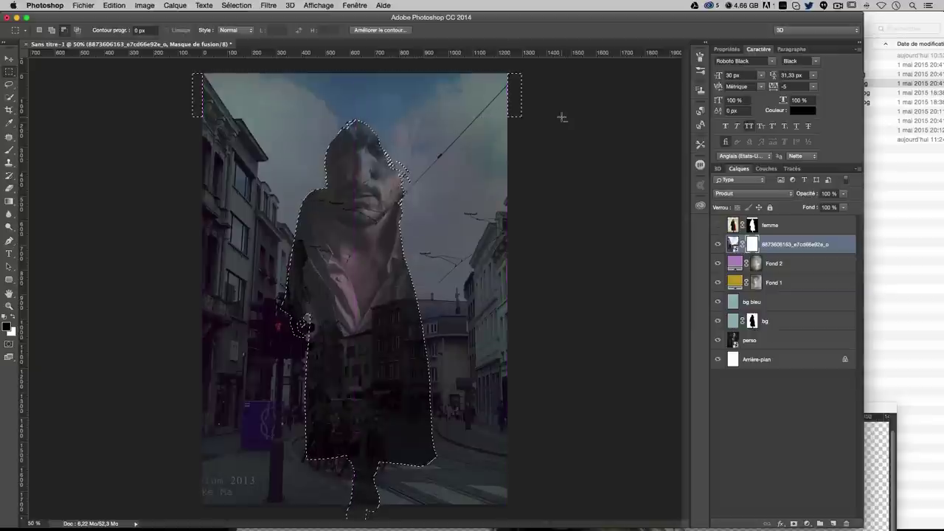
super+click(758, 259)
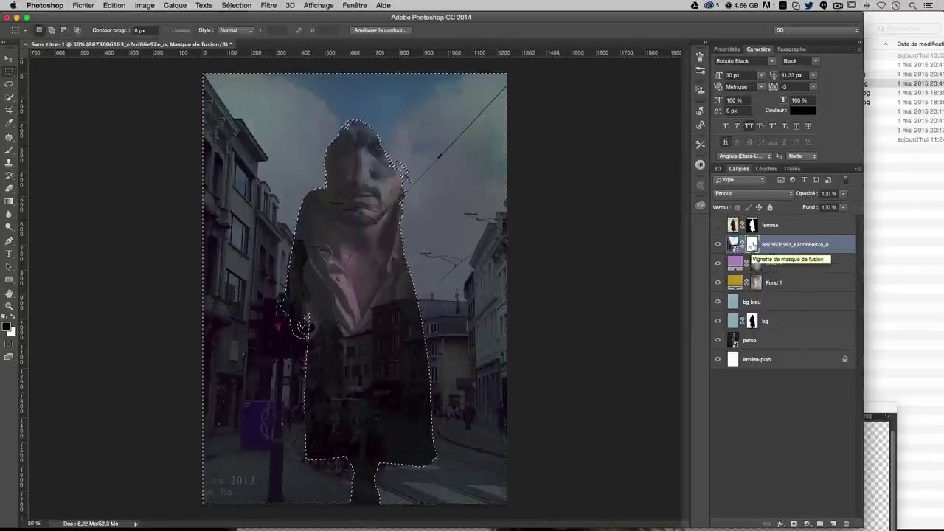
- Fill the selection on the street-photo mask to hide the photo outside the figure, then move the layer beneath bg
key(shift+BackSpace)
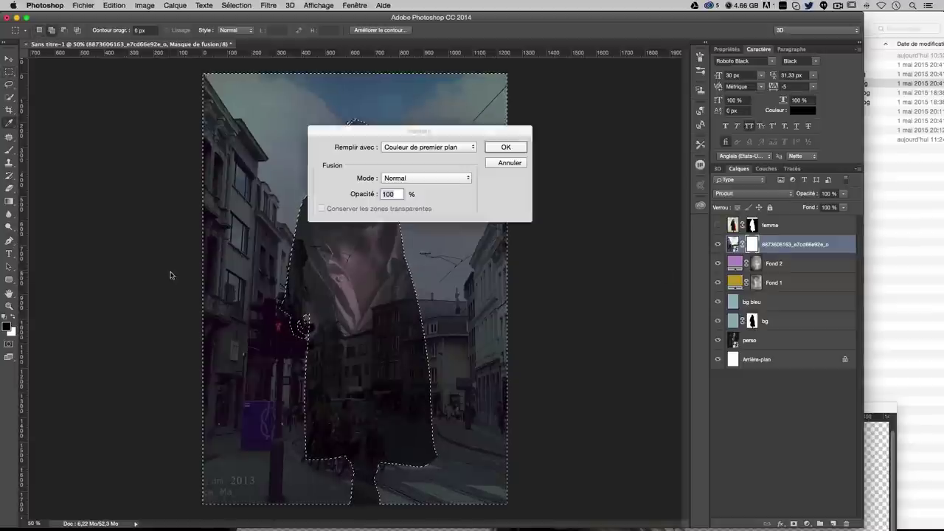
key(Return)
drag(779, 302, 780, 302)
drag(751, 244, 762, 333)
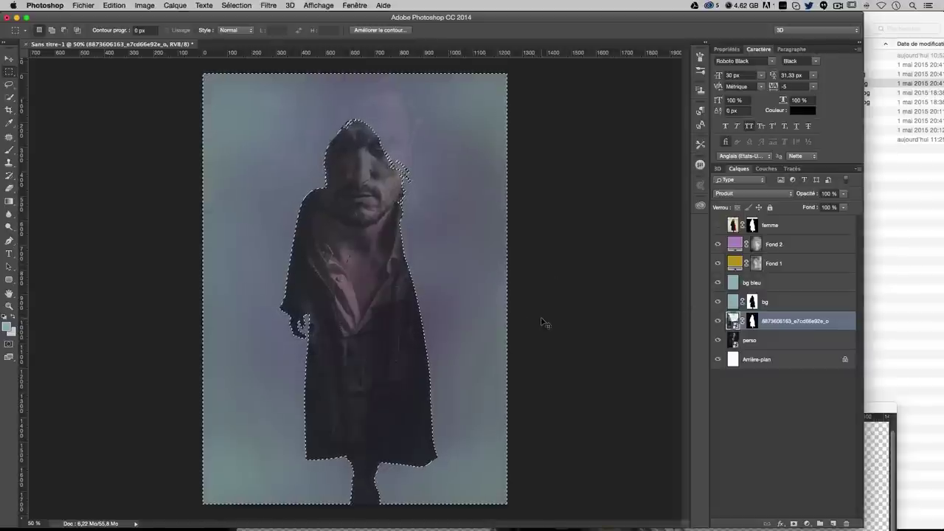
key(ctrl+d)
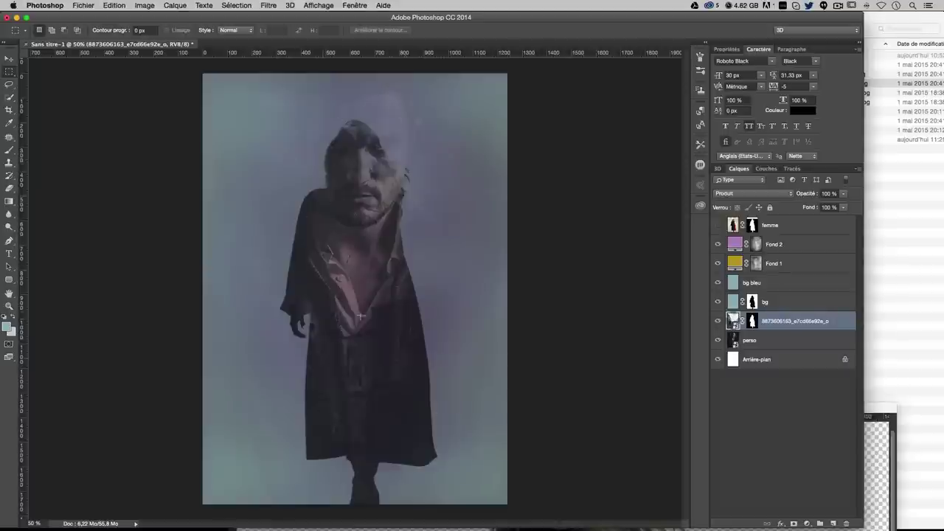
click(751, 321)
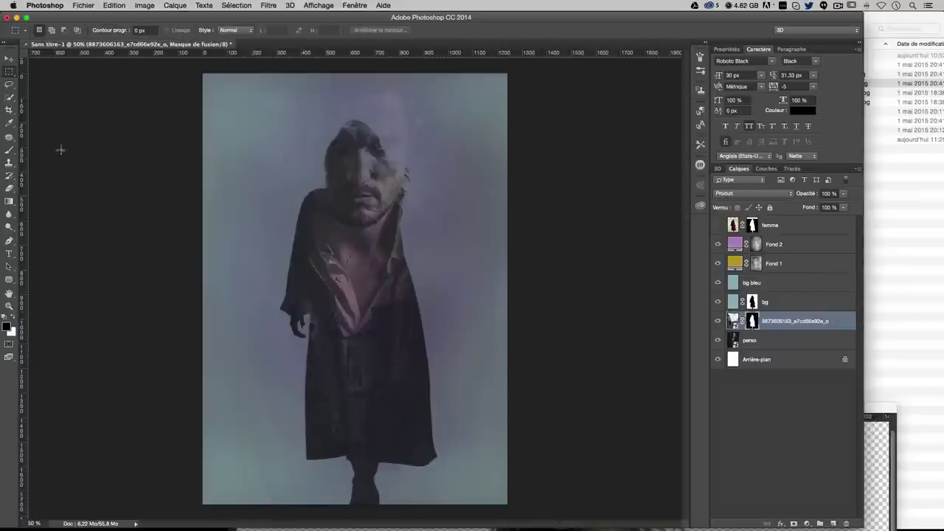
click(11, 151)
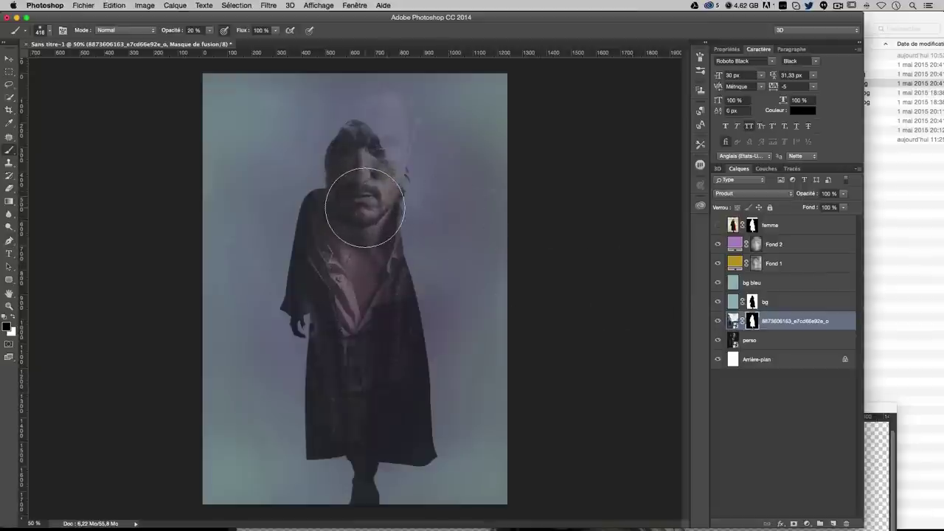
- Paint the face mask with a smaller brush, fade the street photo to 15%, and duplicate it
mouse_move(364, 207)
mouse_down()
mouse_move(330, 205)
mouse_move(278, 240)
mouse_move(378, 229)
mouse_move(314, 211)
mouse_up()
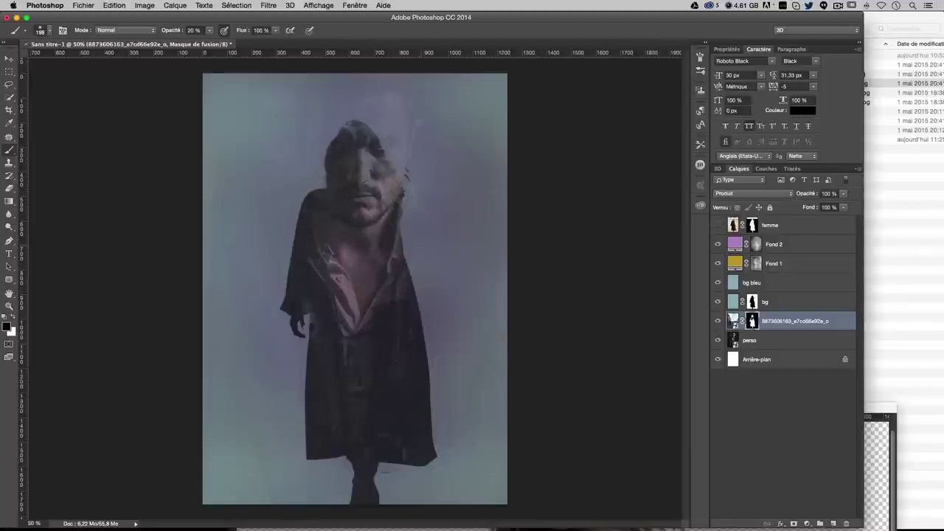
click(844, 194)
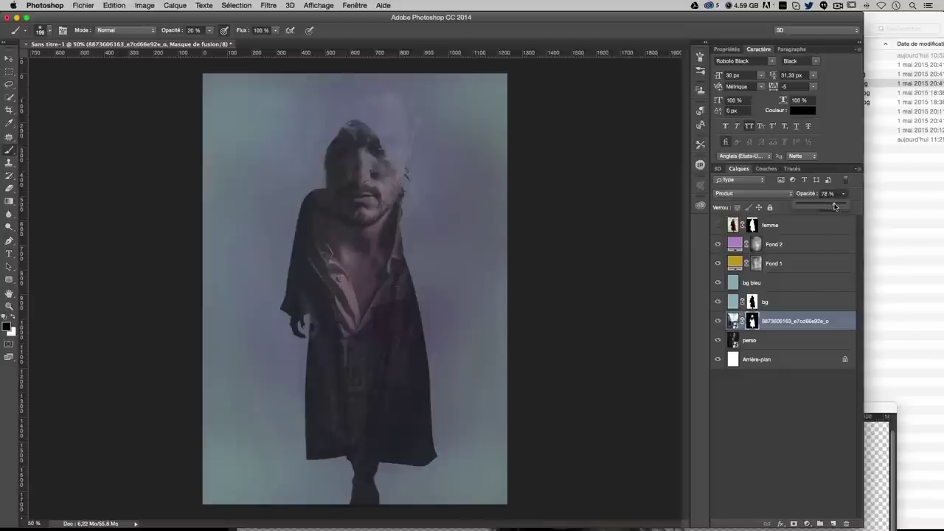
drag(835, 207, 858, 206)
click(734, 321)
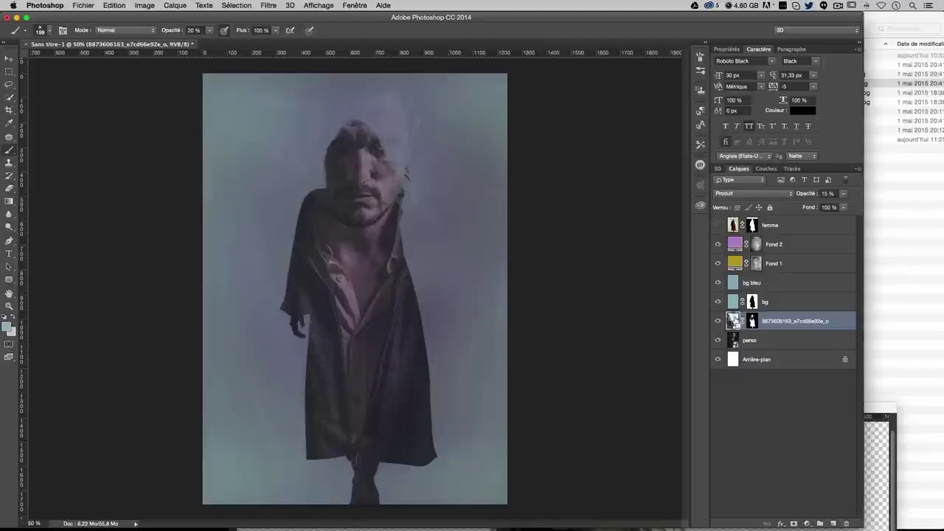
key(super+j)
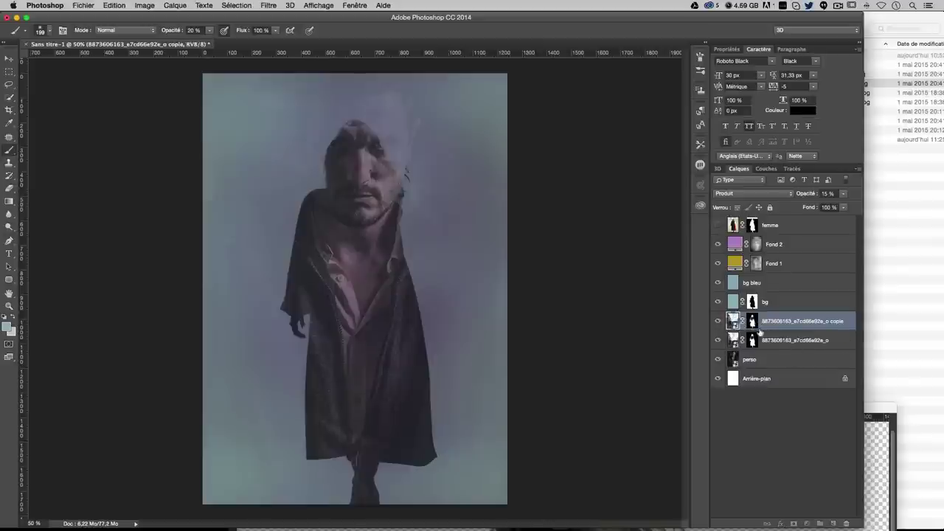
- Delete the copy's mask, restore it to 100% opacity, and slide the street photo left
drag(760, 332, 846, 523)
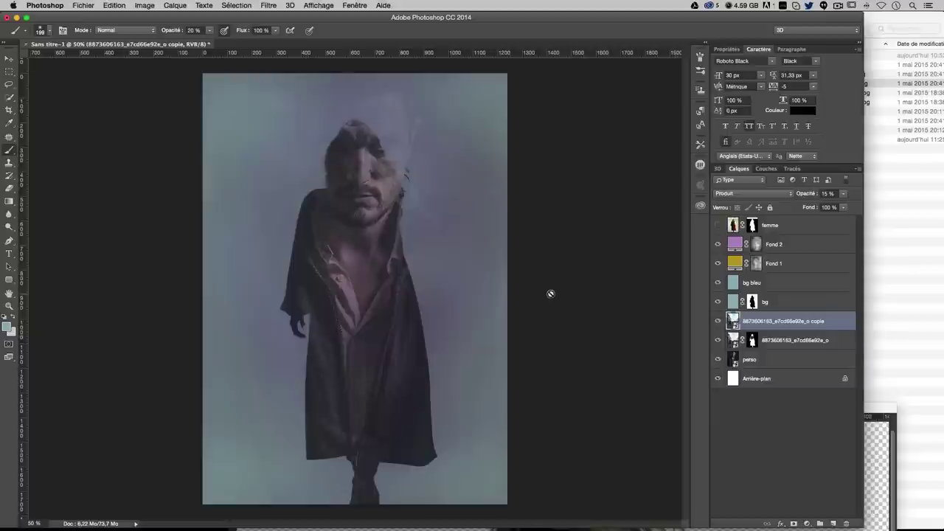
key(super+t)
key(Return)
click(9, 58)
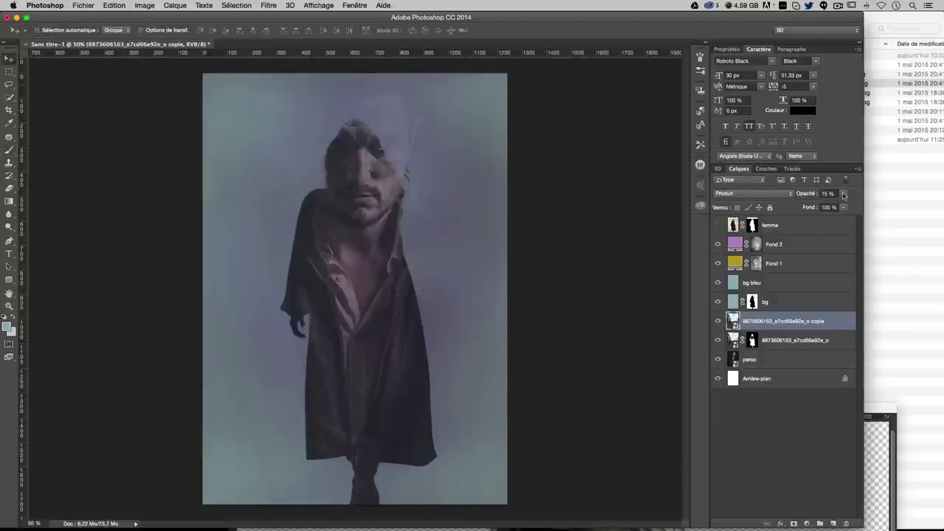
drag(844, 194, 873, 206)
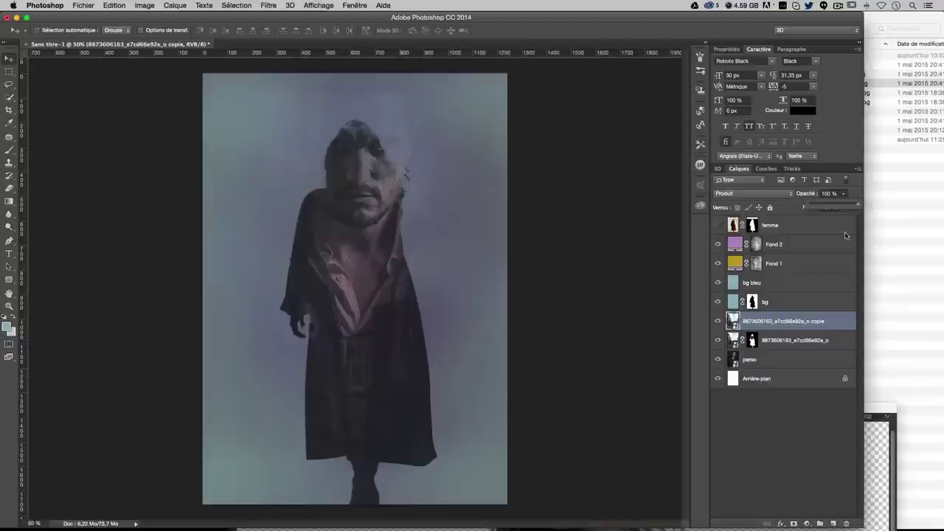
mouse_move(468, 305)
mouse_down()
mouse_move(321, 326)
mouse_move(509, 345)
mouse_up()
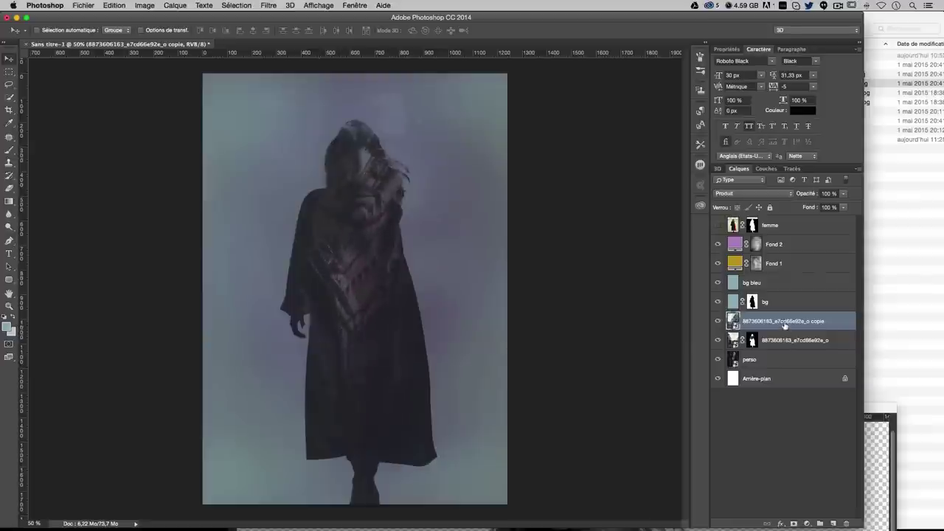
- Place the copy layer just under femme and shift it sideways on the canvas
drag(784, 325, 784, 276)
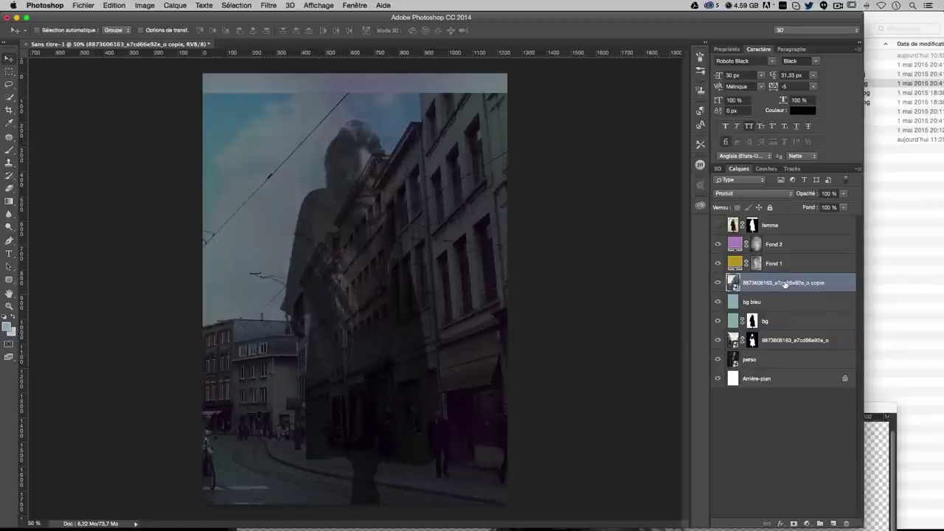
drag(785, 284, 784, 234)
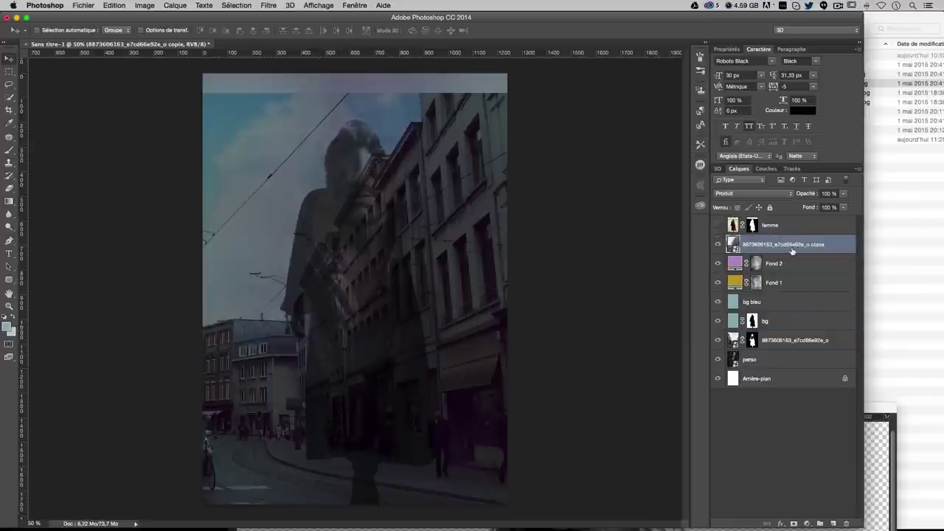
mouse_move(358, 241)
mouse_down()
mouse_move(419, 240)
mouse_move(337, 237)
mouse_move(364, 233)
mouse_up()
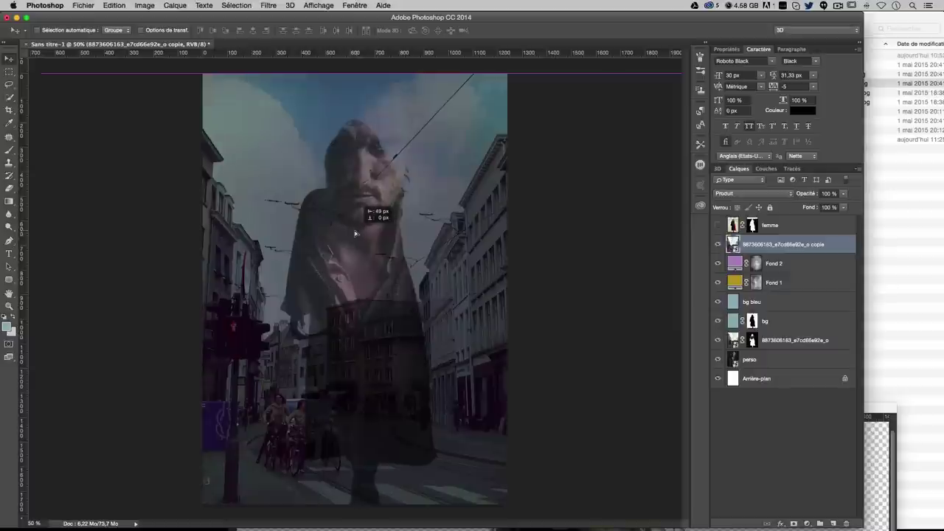
drag(364, 233, 365, 233)
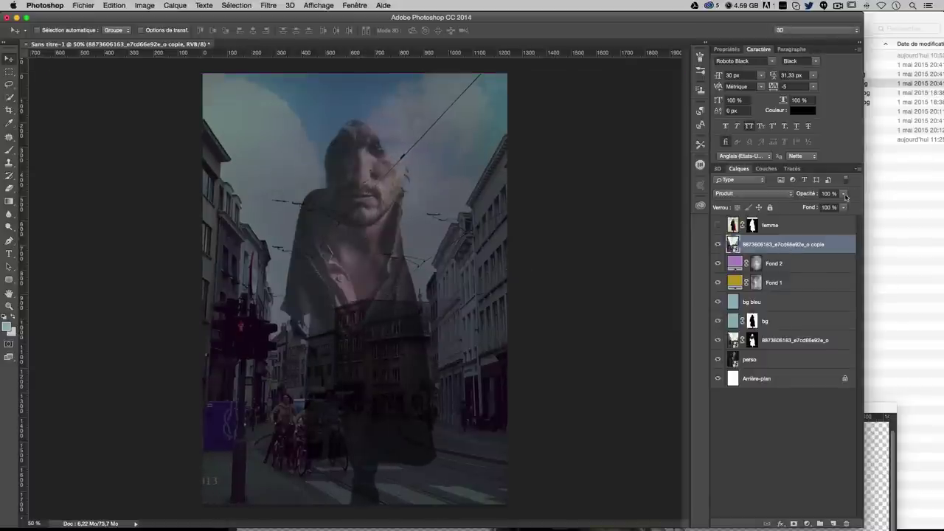
- Fade the street-photo copy to 15% opacity and give it a new layer mask
click(842, 194)
drag(819, 205, 806, 206)
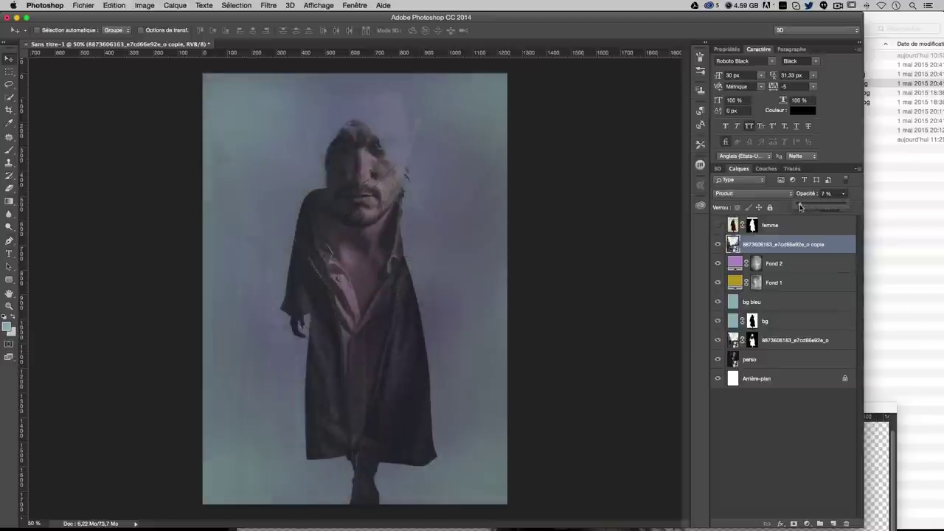
click(843, 191)
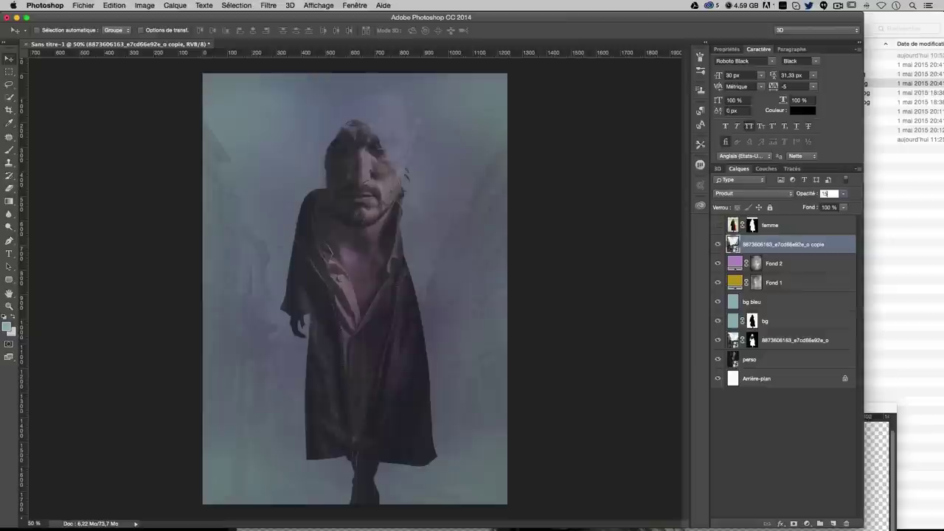
key(Return)
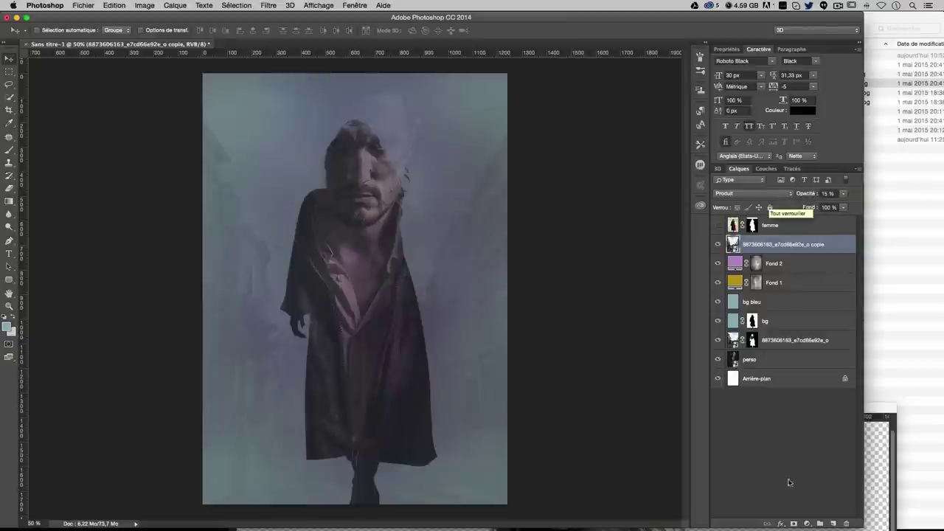
click(794, 523)
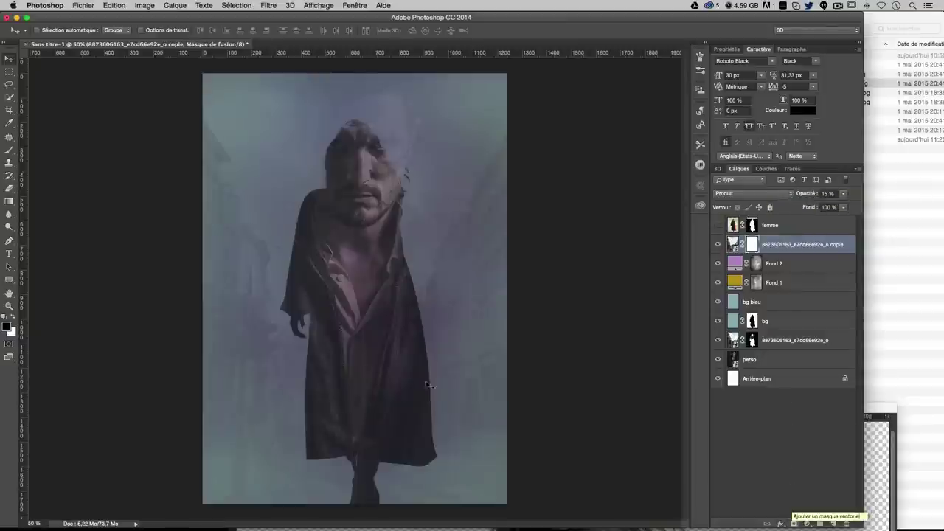
- Softly paint the copy's mask around the face with a large brush, then set opacity to 10%
click(8, 150)
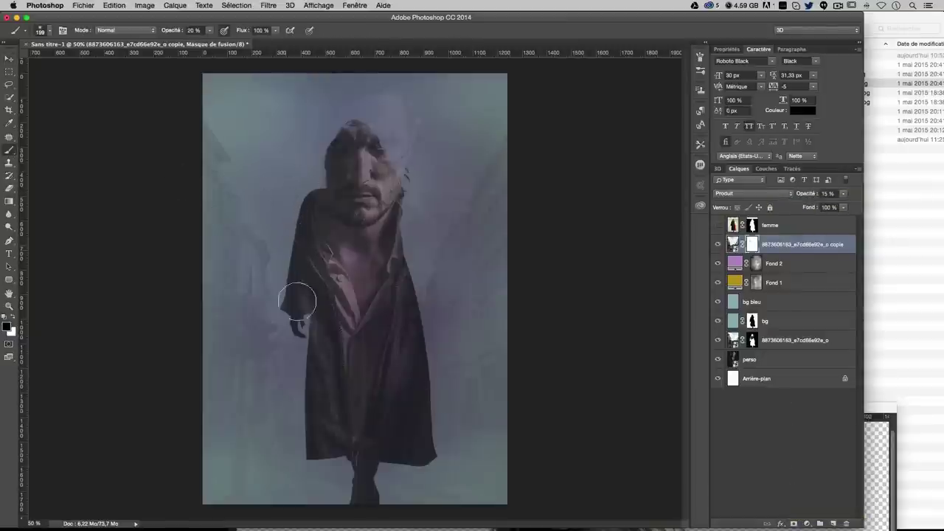
drag(342, 269, 366, 268)
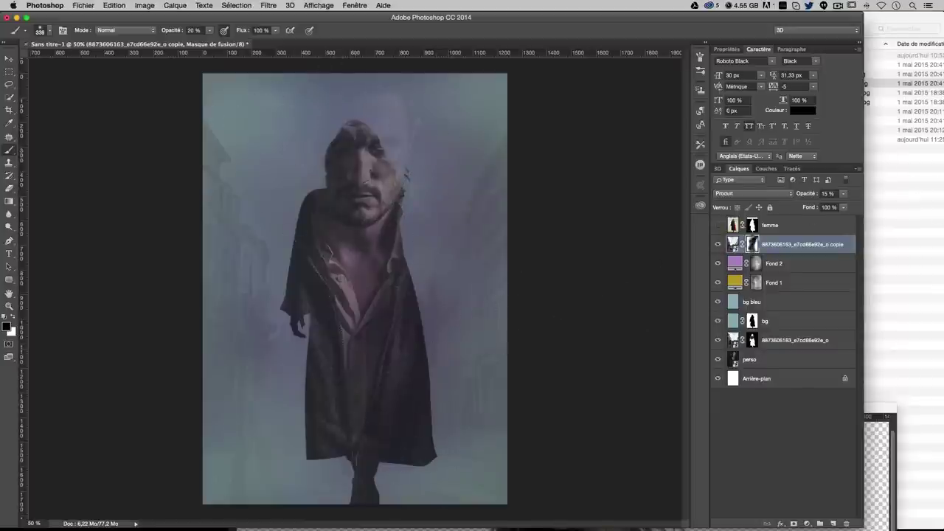
click(827, 193)
text(10)
key(Return)
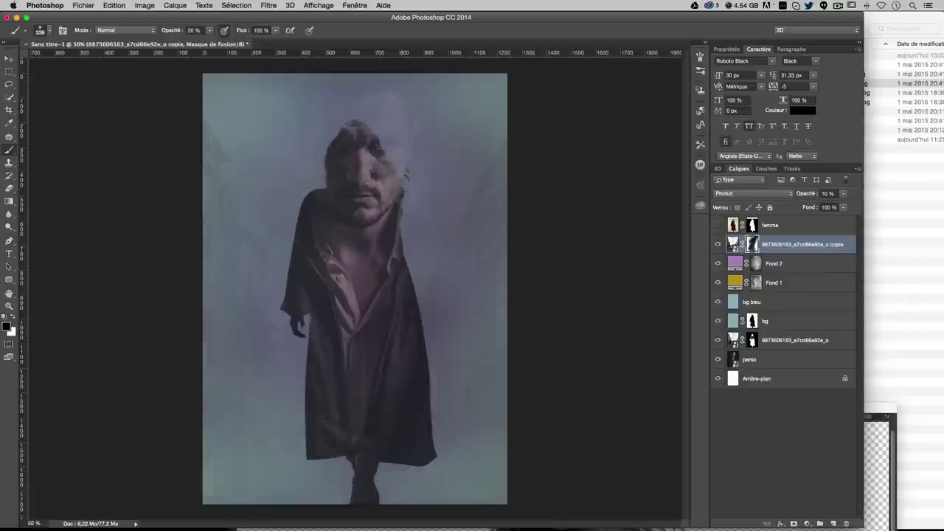
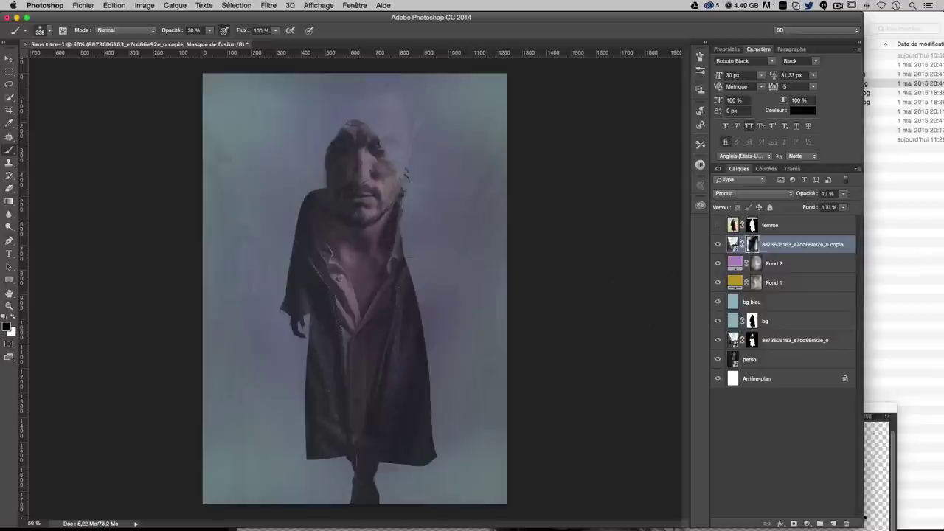
- Add a new empty layer named 'brouillard' above the copied portrait layer
click(832, 523)
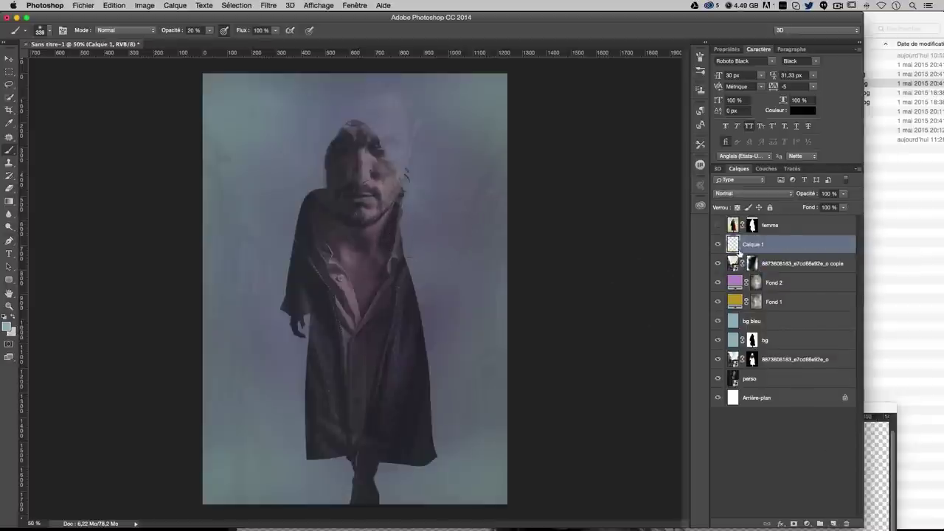
double_click(746, 246)
text(brouillar)
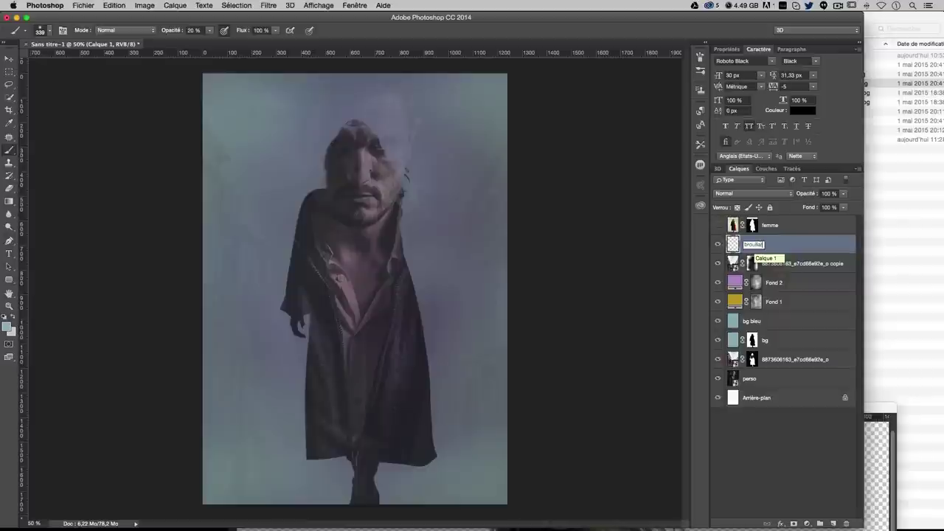
text(d)
key(Return)
- Select the 622 px soft cloud brush from the brush presets
click(50, 31)
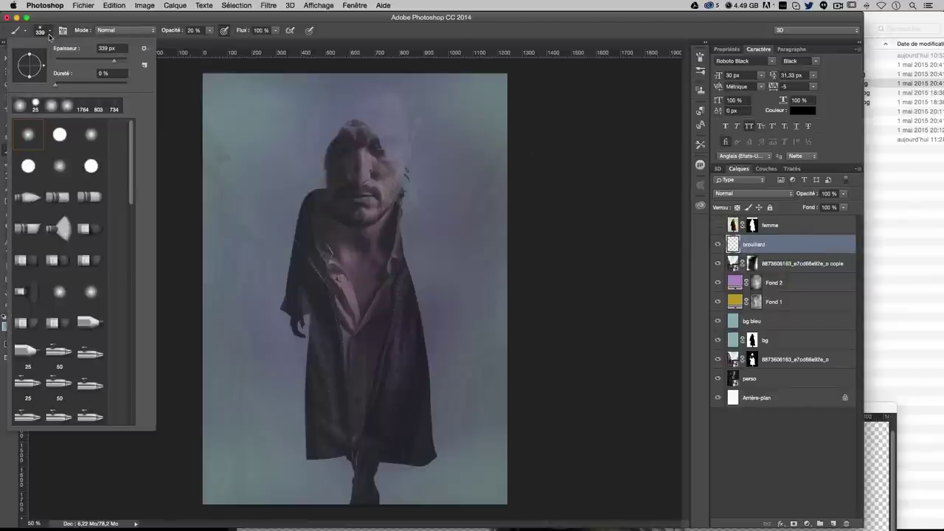
scroll(79, 291, down, 10)
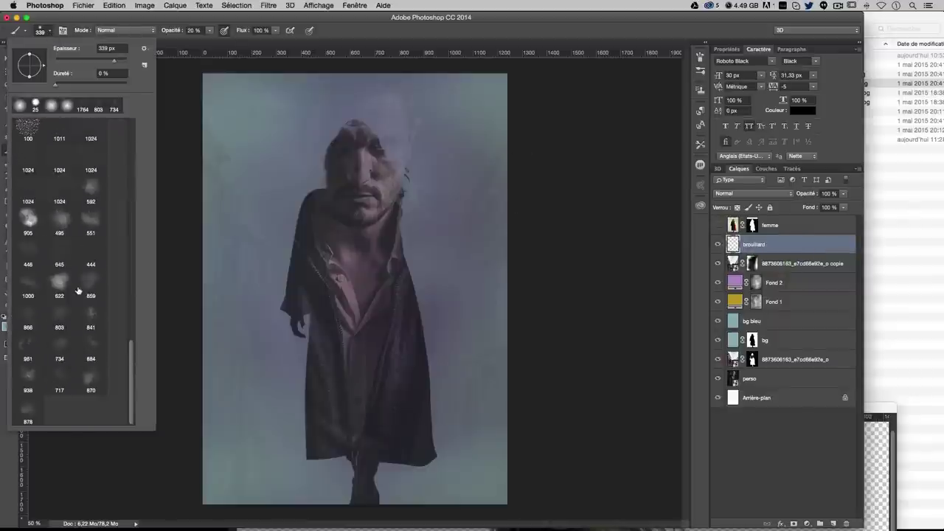
click(144, 48)
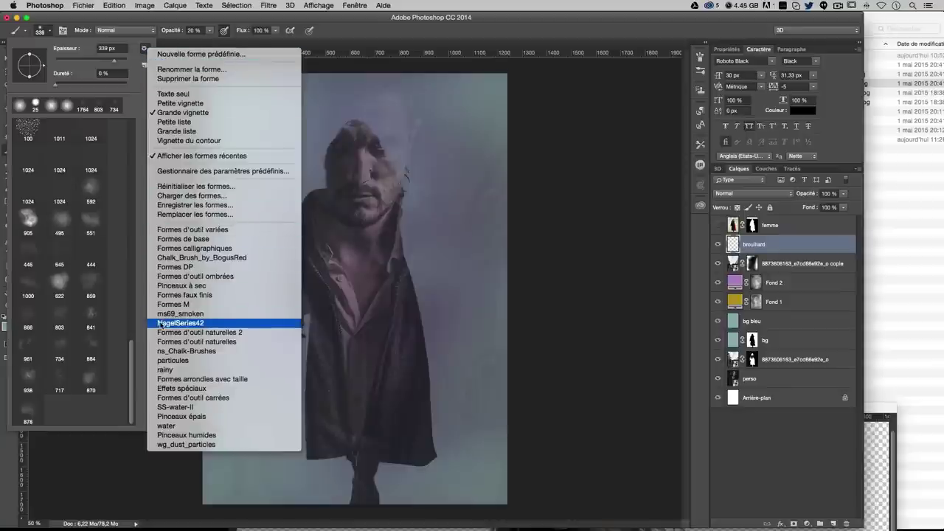
click(130, 44)
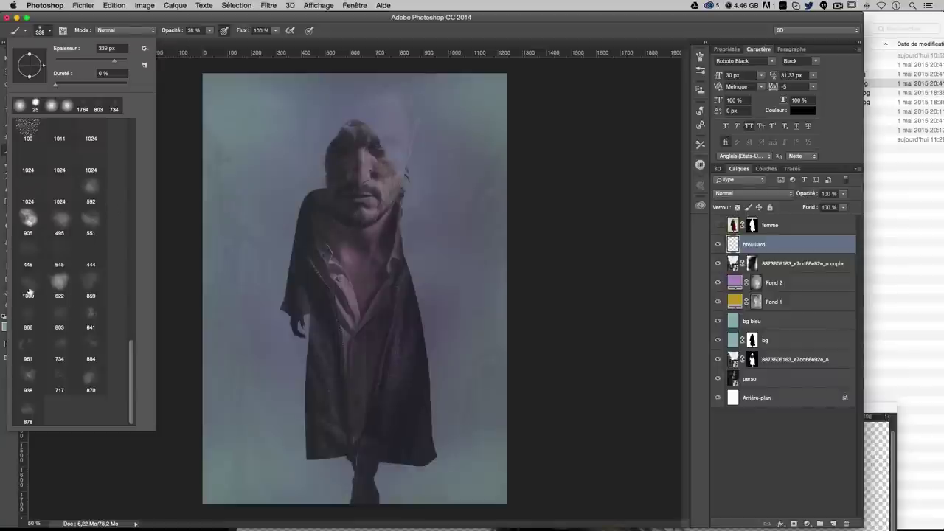
click(63, 286)
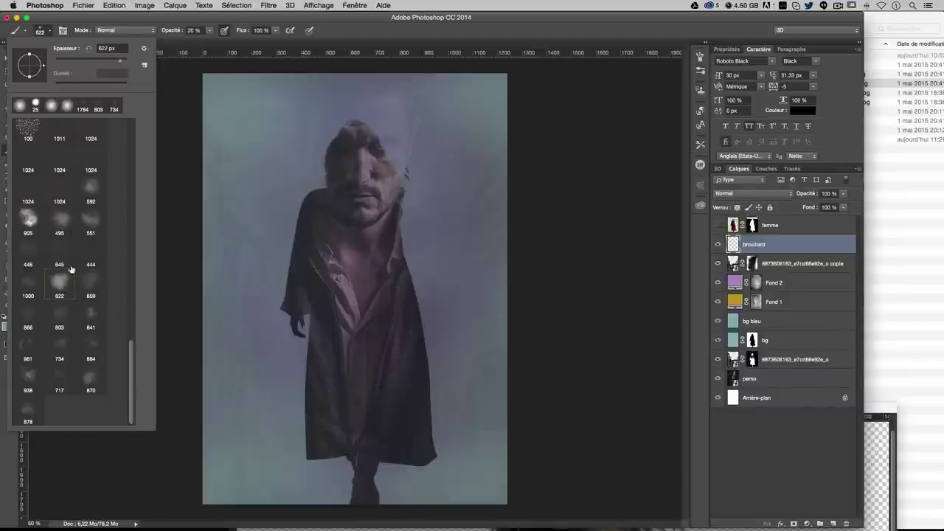
click(184, 66)
- Set the foreground colour to white and sample a dark violet from the photo as background
click(8, 328)
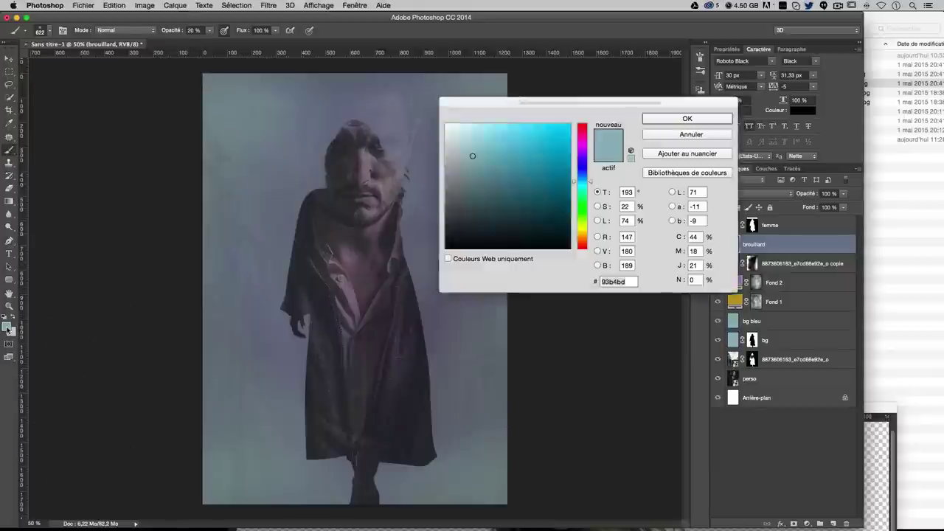
click(446, 124)
click(686, 118)
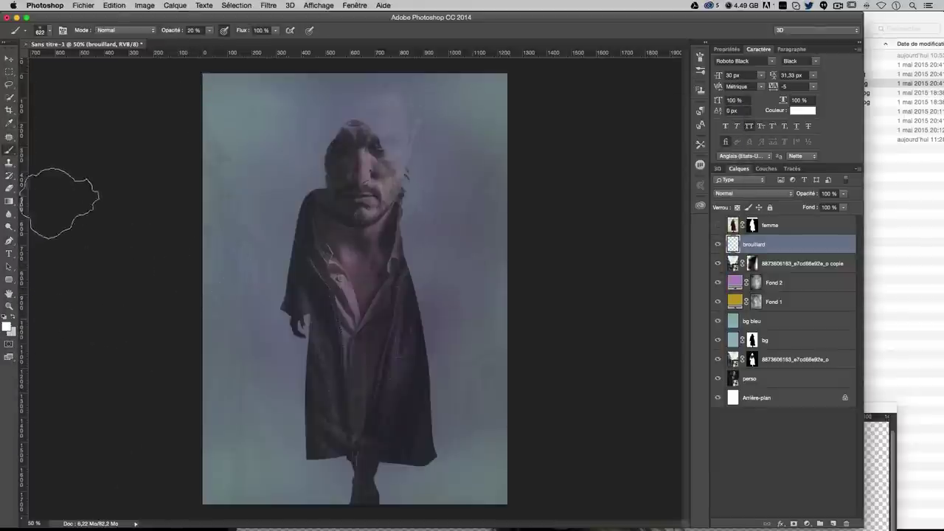
click(11, 334)
drag(458, 221, 445, 249)
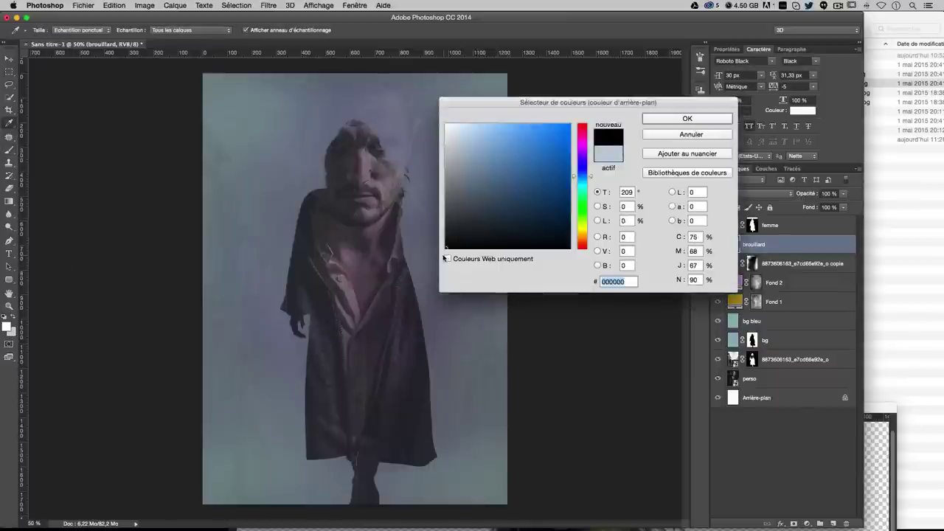
mouse_move(367, 192)
mouse_down()
mouse_move(394, 318)
mouse_move(408, 321)
mouse_up()
key(Return)
- Brush light white fog along the left edge of the canvas
key(b)
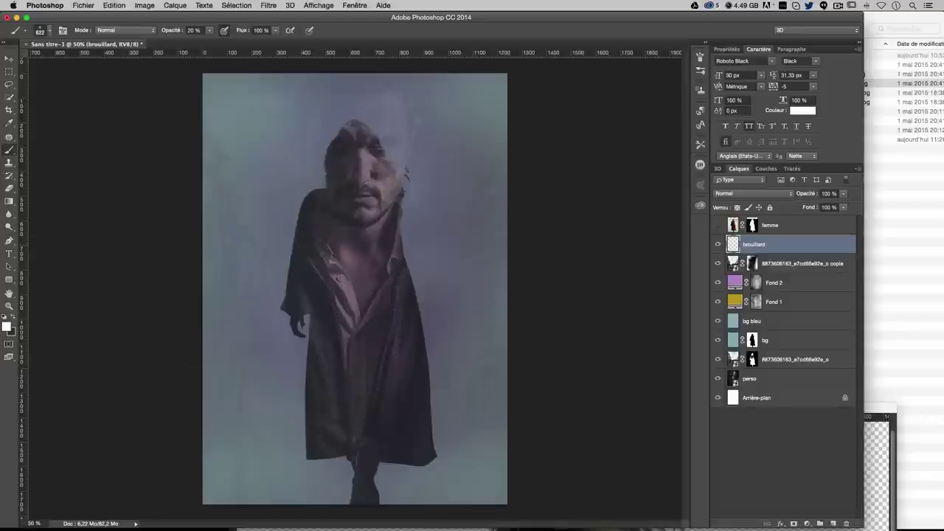
drag(222, 480, 228, 103)
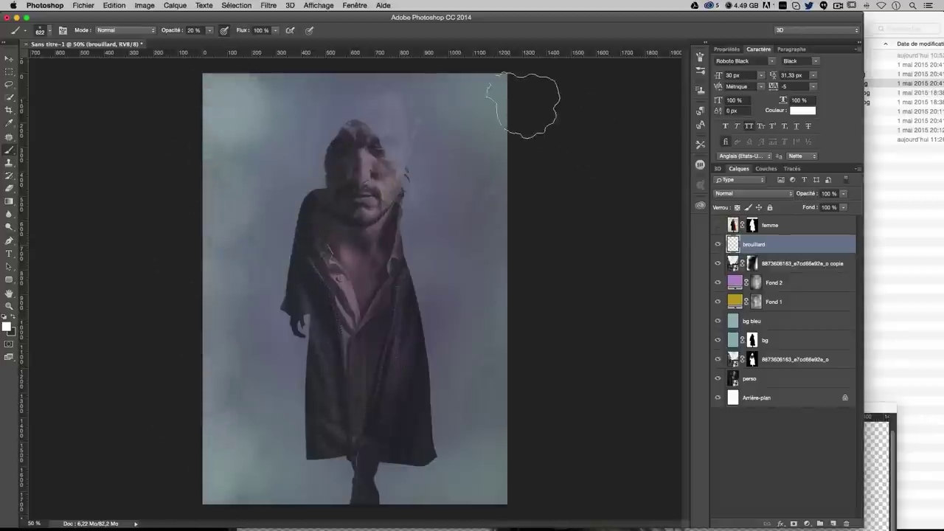
click(41, 31)
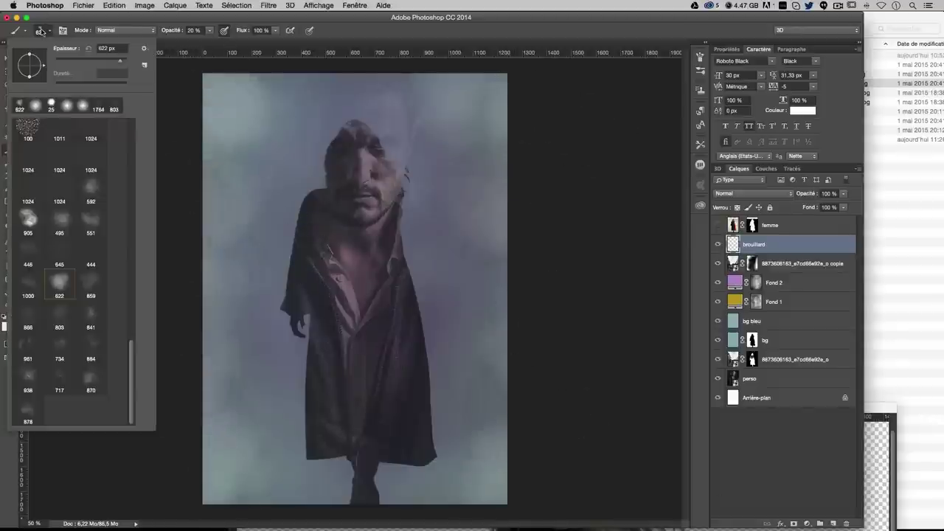
click(59, 322)
click(164, 303)
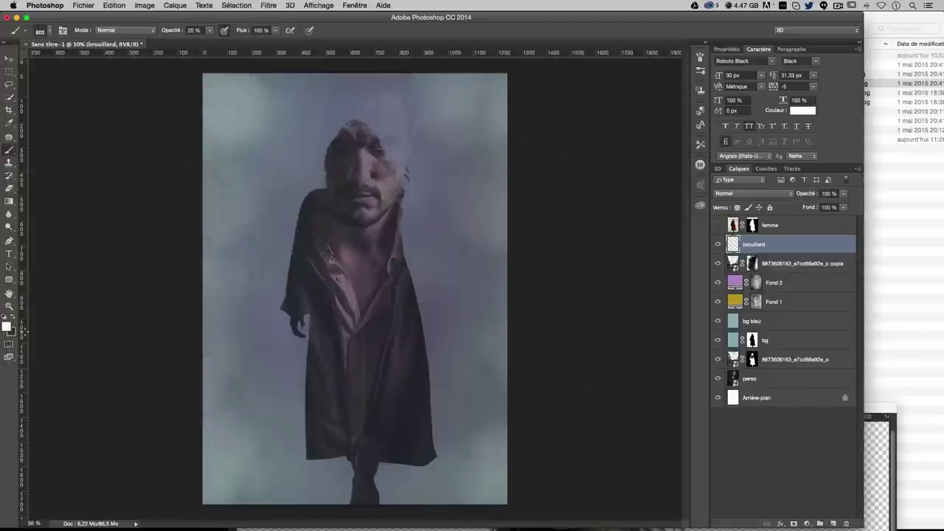
- Paint dark fog along the right edge and lower-right corner with the 884 px brush at 57% opacity
click(13, 317)
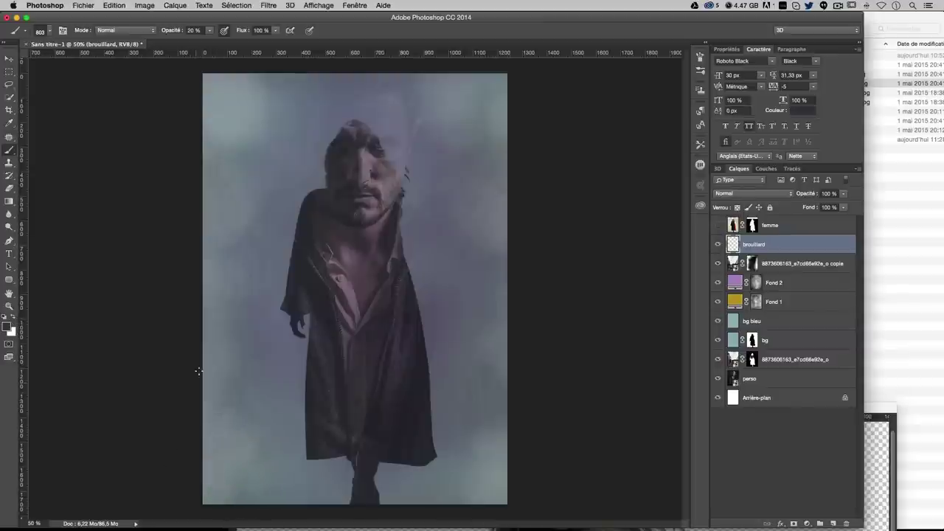
click(41, 32)
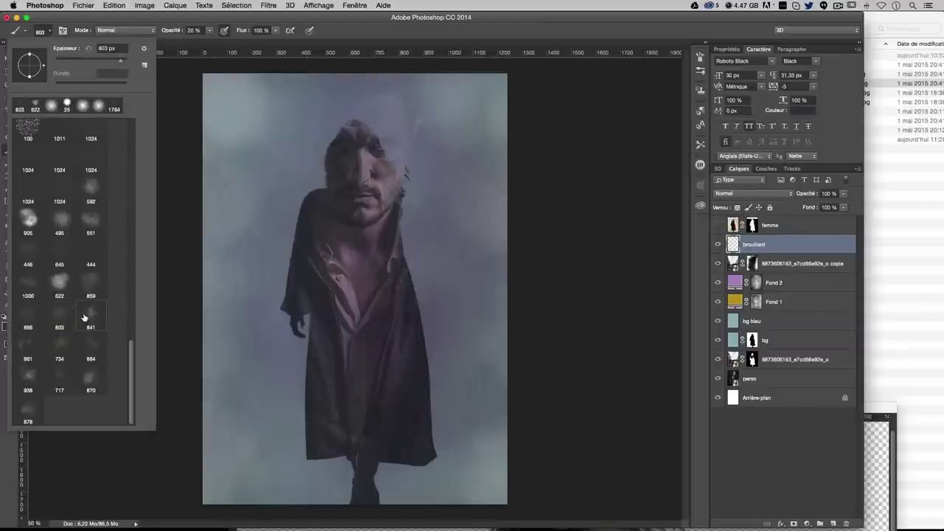
click(60, 345)
click(92, 353)
key(Return)
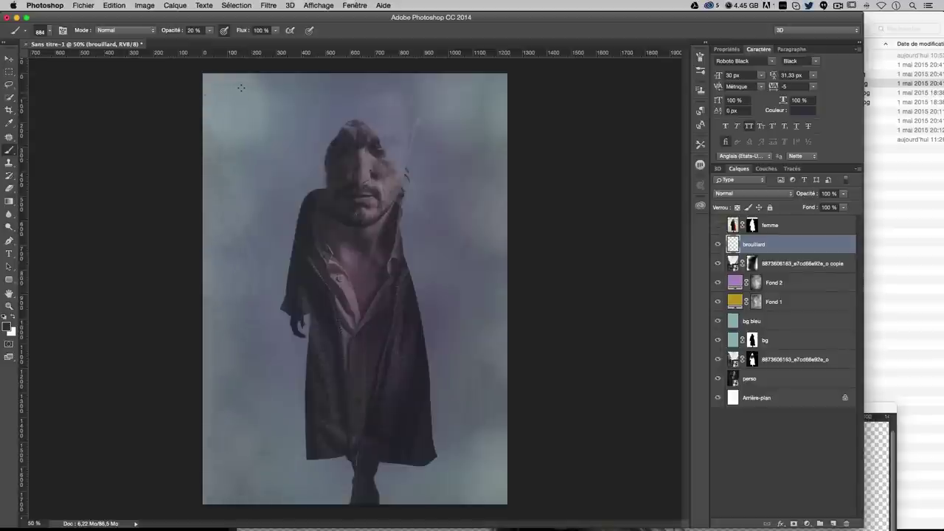
drag(210, 30, 229, 40)
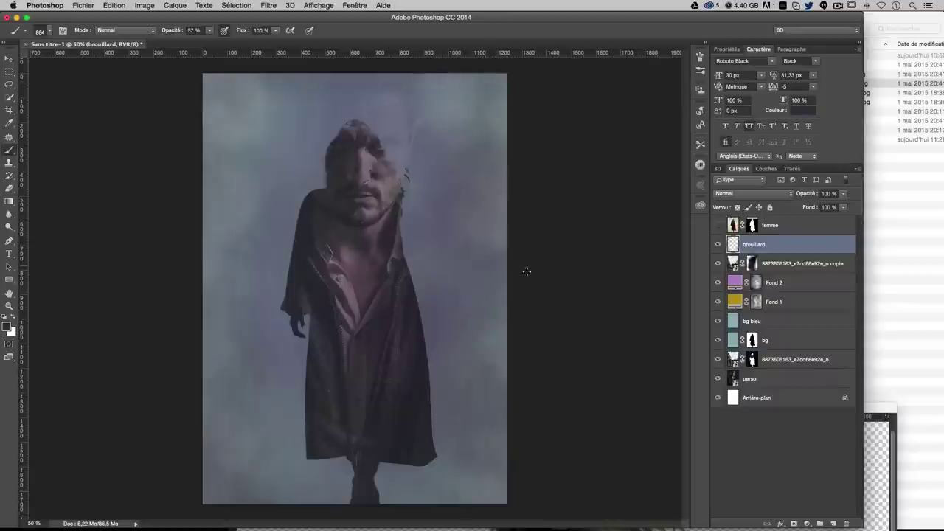
mouse_move(527, 272)
mouse_down()
mouse_move(503, 92)
mouse_move(579, 359)
mouse_up()
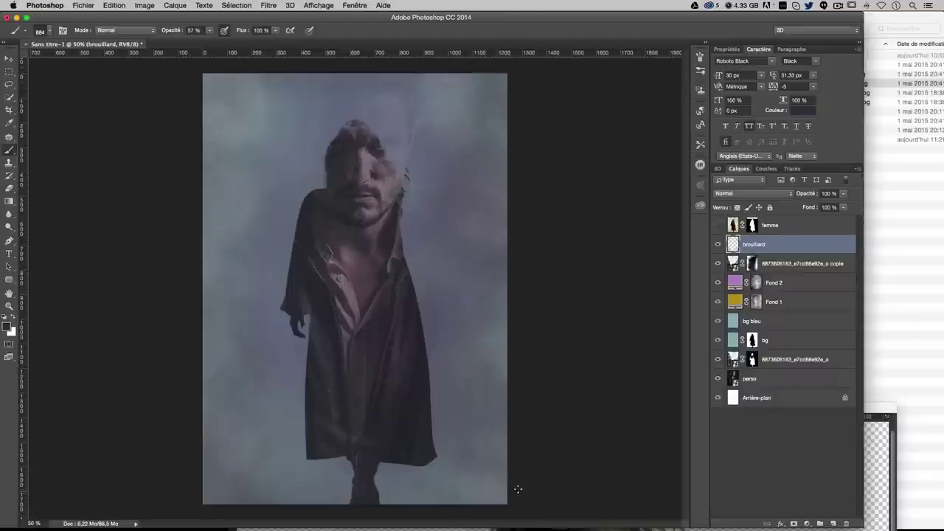
drag(522, 488, 502, 503)
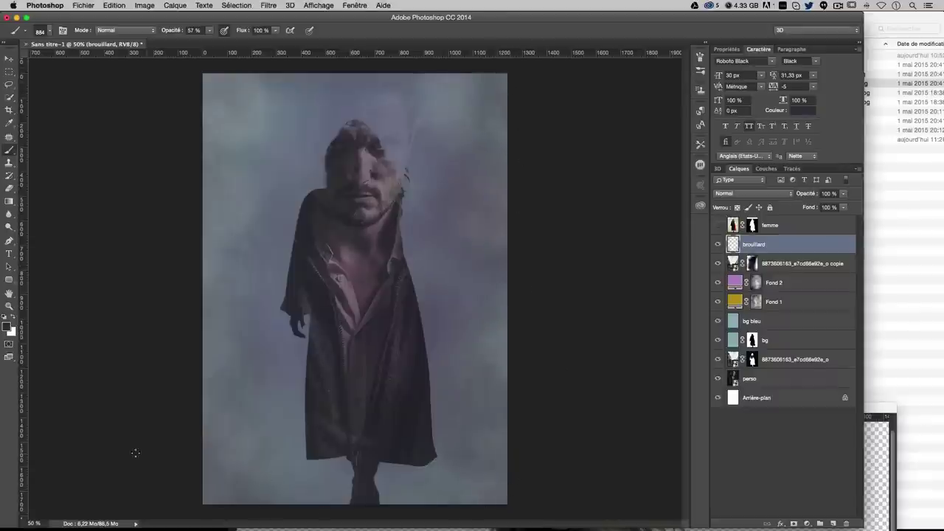
- Paint near-black fog along the bottom, right and upper-left edges
click(7, 326)
click(486, 219)
click(452, 232)
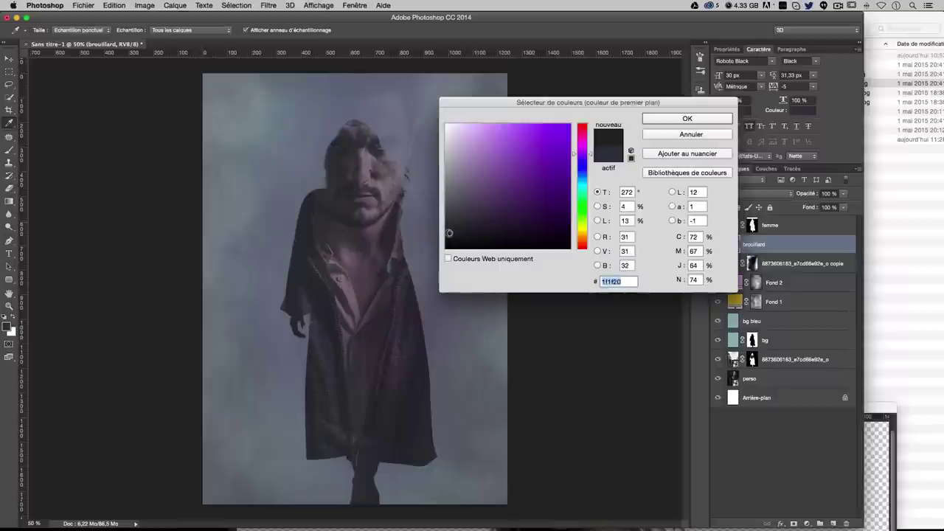
key(Return)
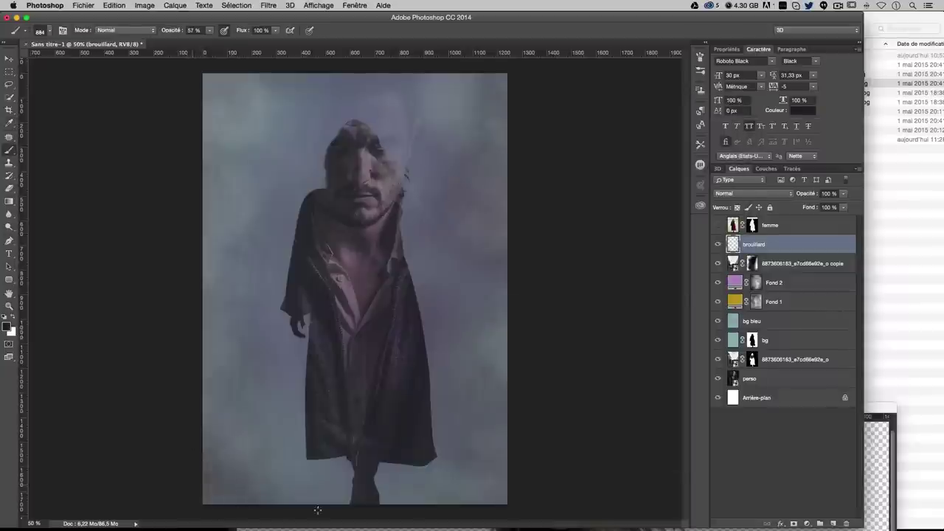
drag(317, 509, 561, 118)
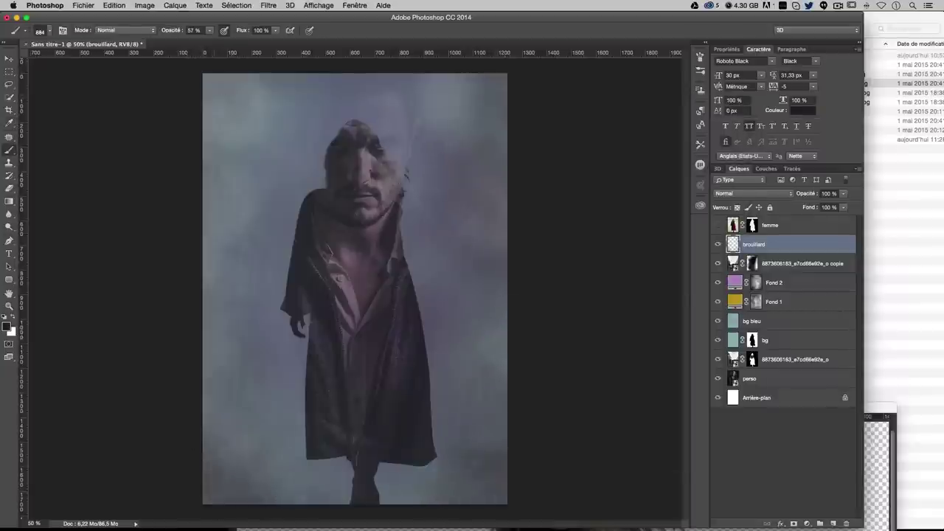
drag(188, 81, 195, 309)
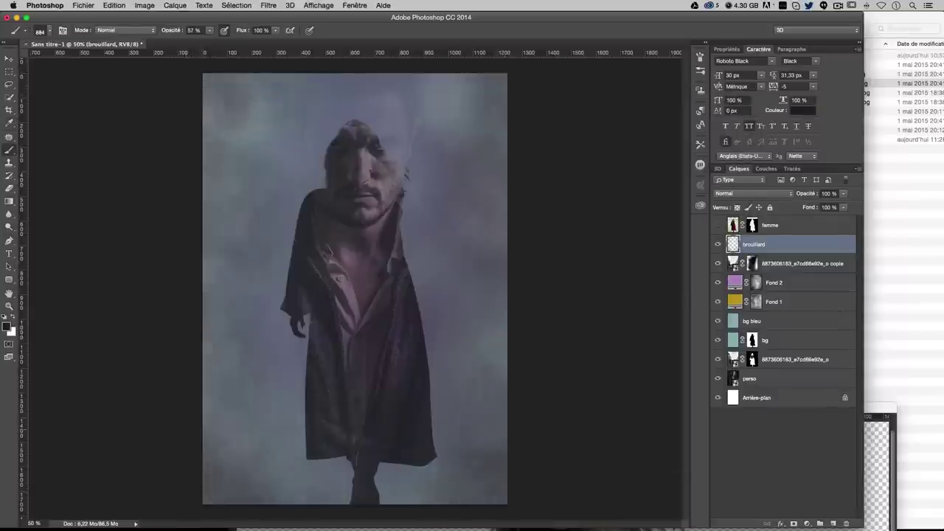
- Brush a cyan #65c2d9 haze over the top-left and down the right edge
click(8, 327)
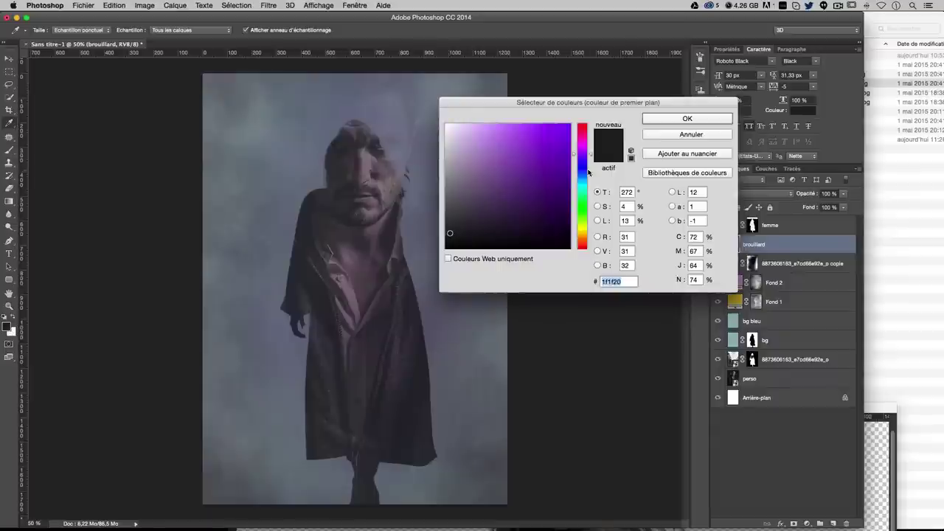
click(582, 182)
click(523, 141)
click(512, 142)
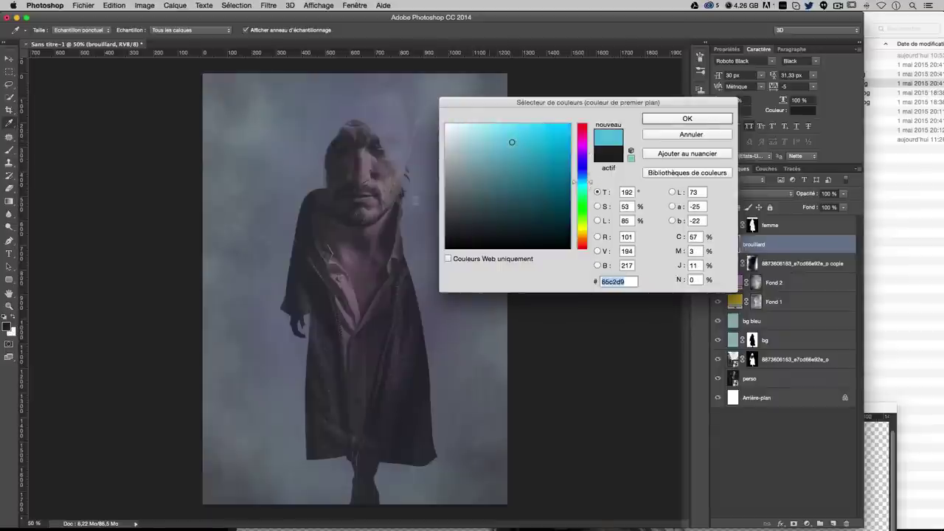
key(Return)
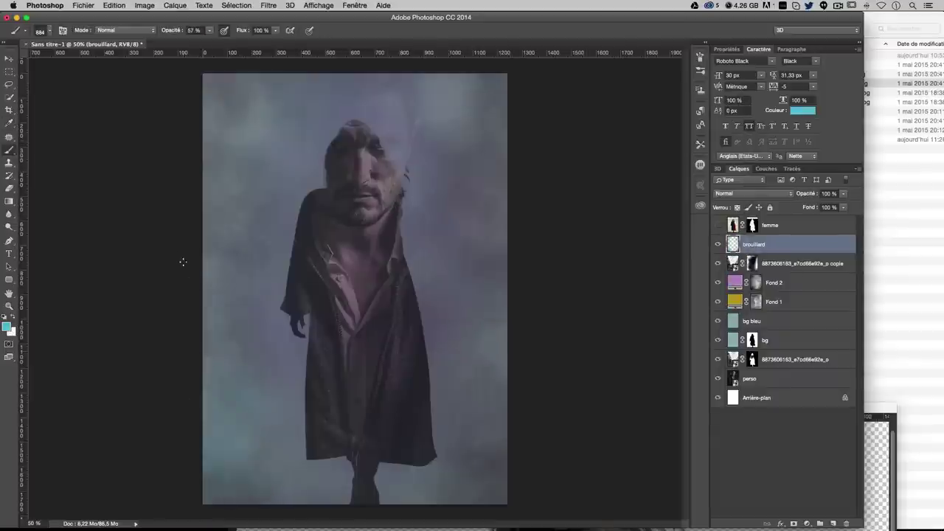
mouse_move(184, 137)
mouse_down()
mouse_move(523, 95)
mouse_move(560, 528)
mouse_up()
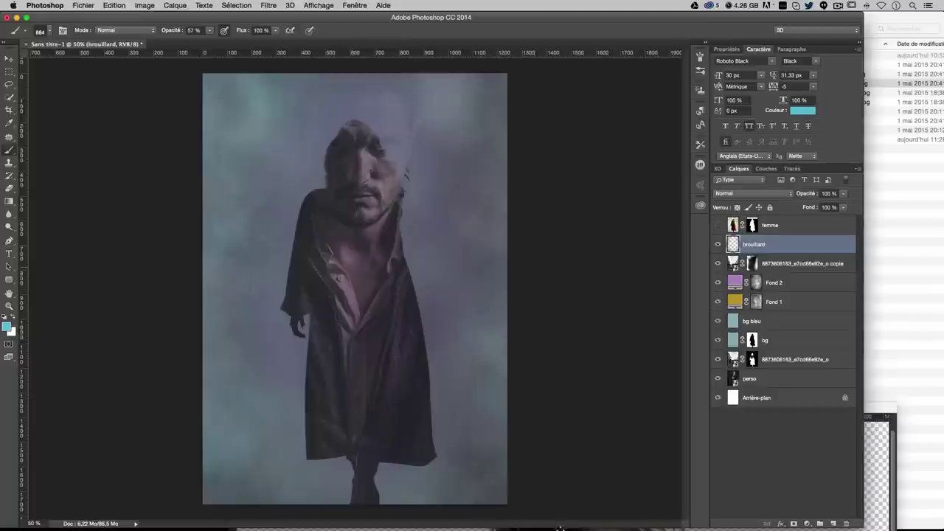
click(743, 195)
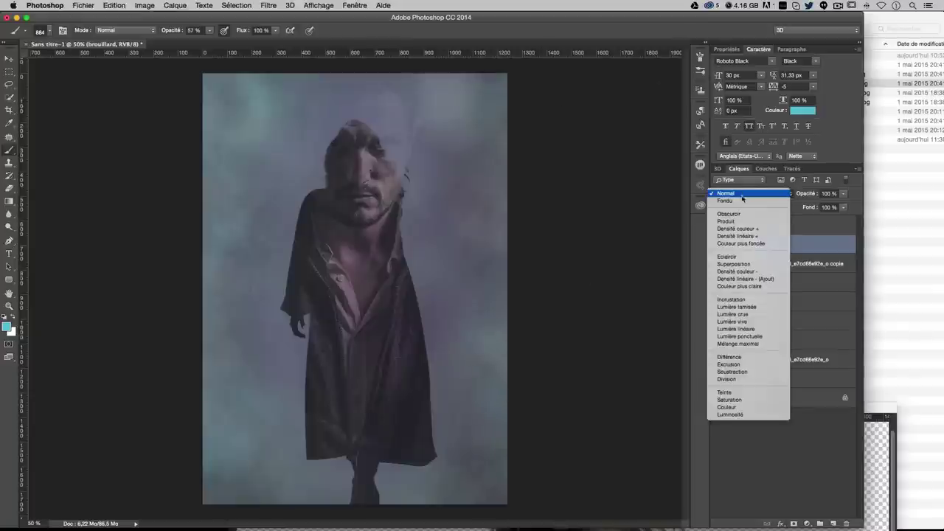
click(741, 307)
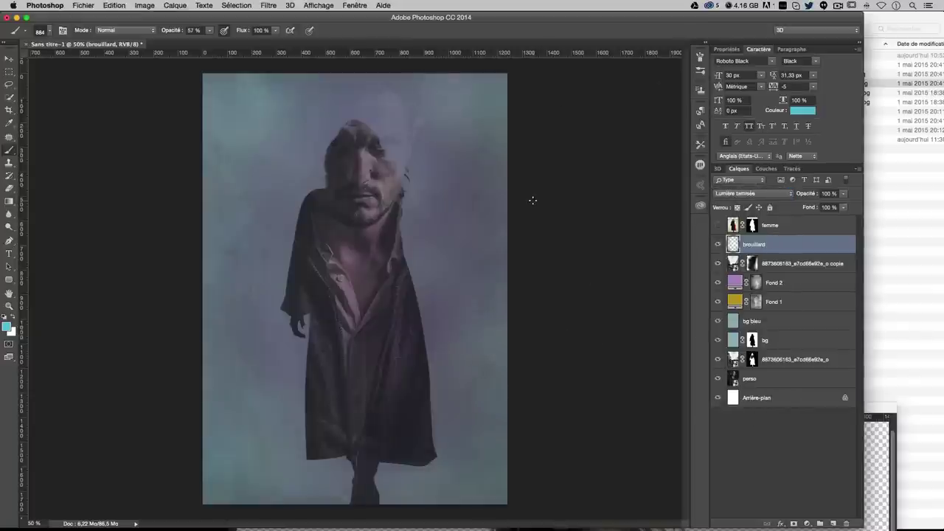
click(718, 244)
click(718, 244)
click(718, 244)
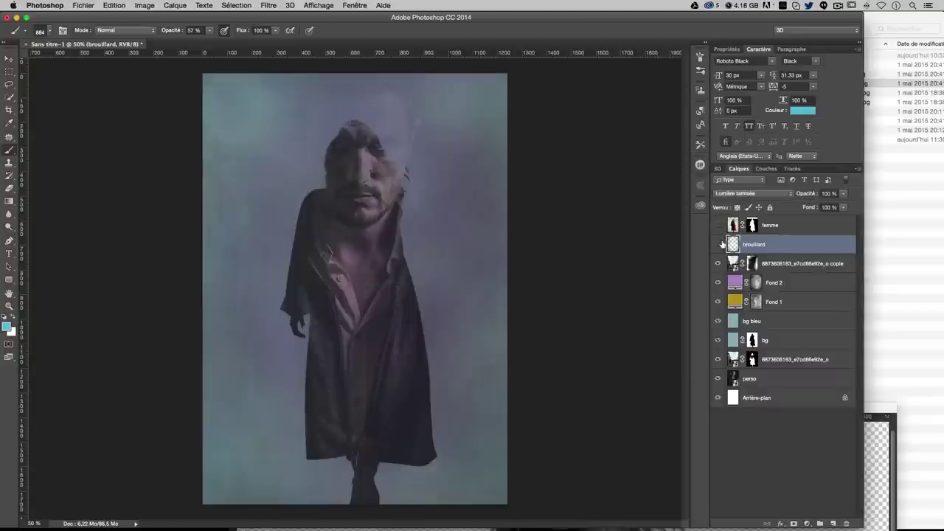
click(719, 244)
click(719, 244)
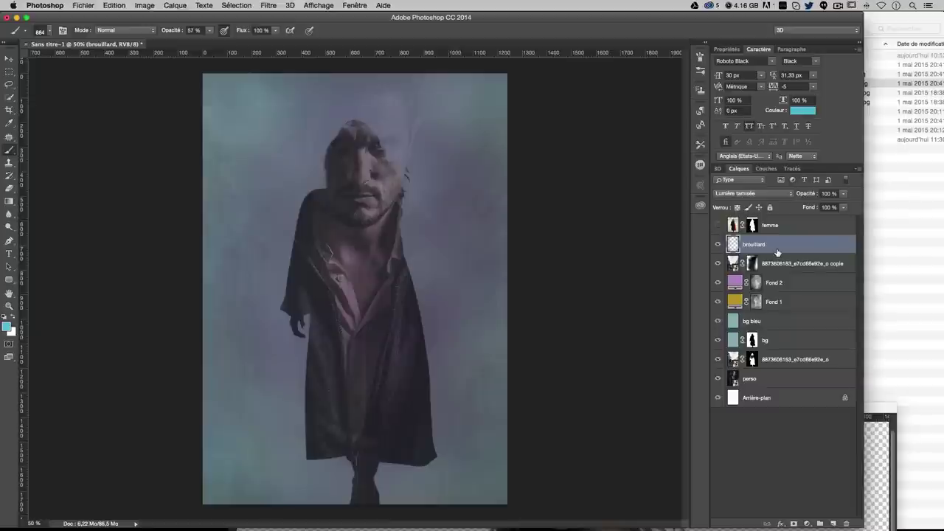
- Stamp all visible layers into a new merged layer, Calque 1, above the fog
key(ctrl+alt+shift+e)
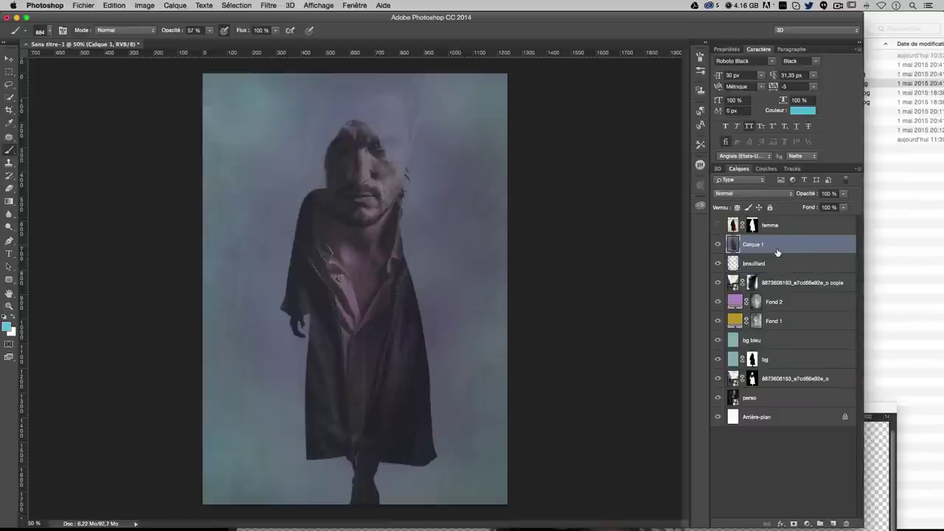
click(269, 5)
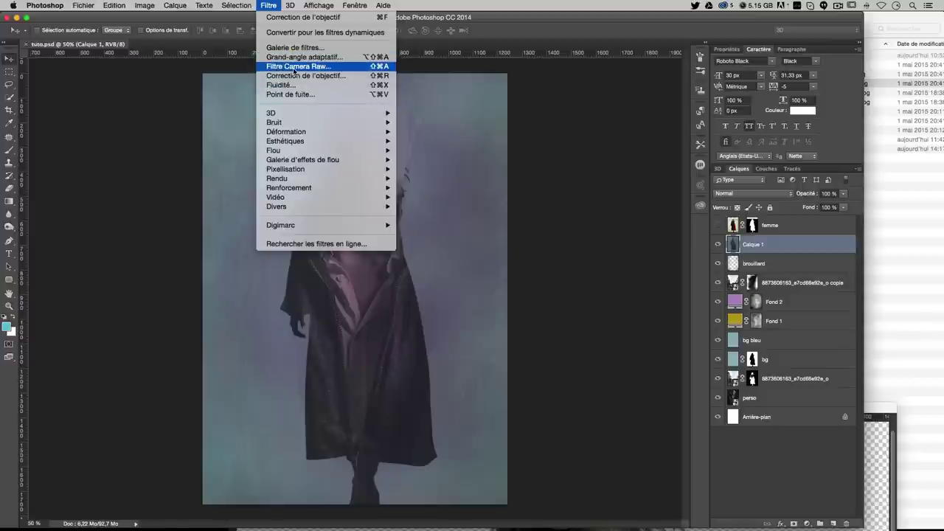
- In Camera Raw, warm and magenta-tint Calque 1, raise exposure to +0.30, lift whites, saturation −16
click(294, 66)
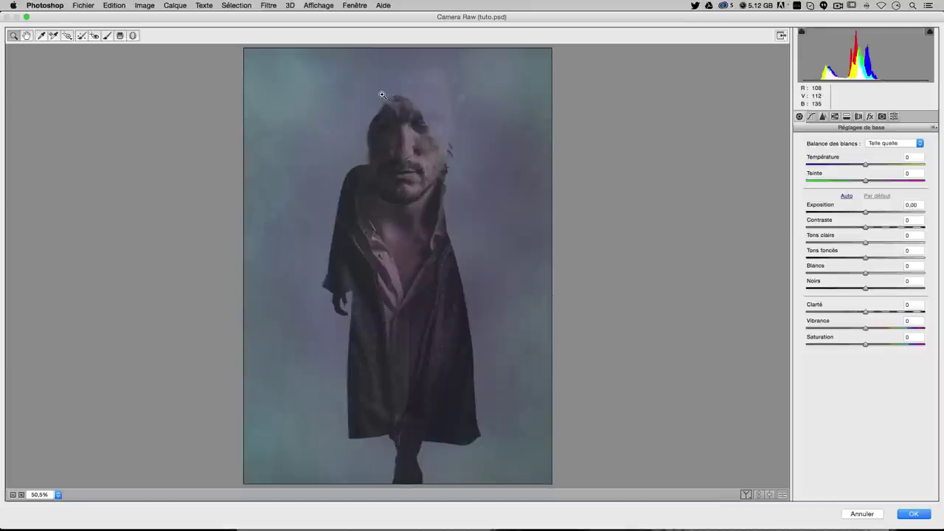
drag(865, 164, 870, 166)
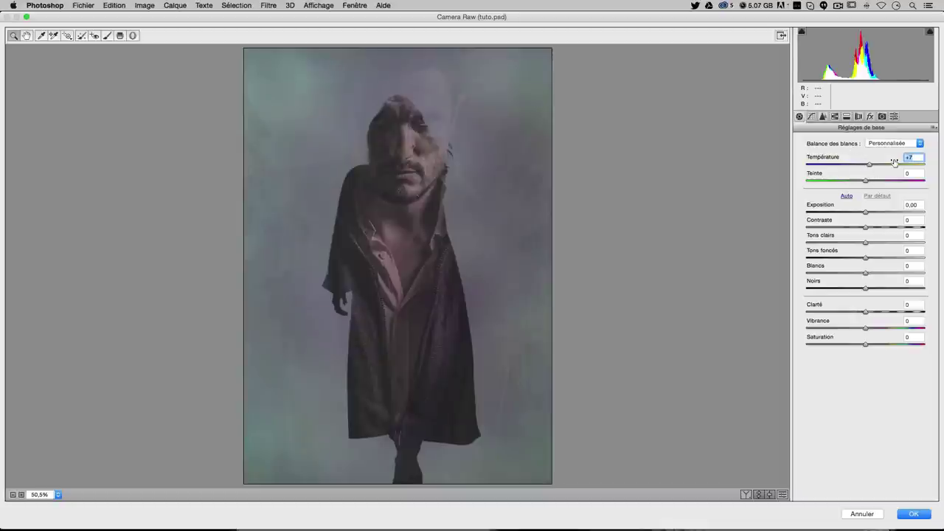
drag(866, 181, 873, 182)
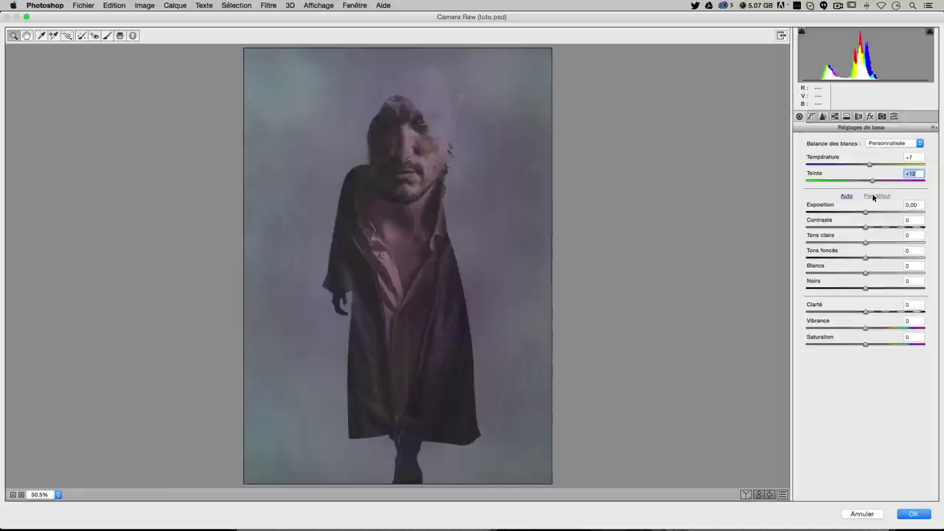
drag(865, 213, 876, 258)
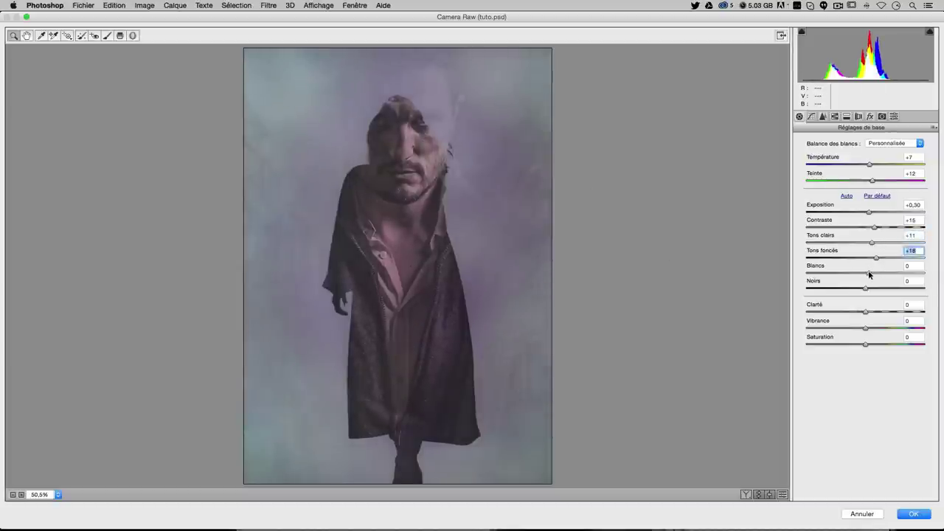
mouse_move(869, 274)
mouse_down()
mouse_move(882, 310)
mouse_move(898, 312)
mouse_move(871, 329)
mouse_up()
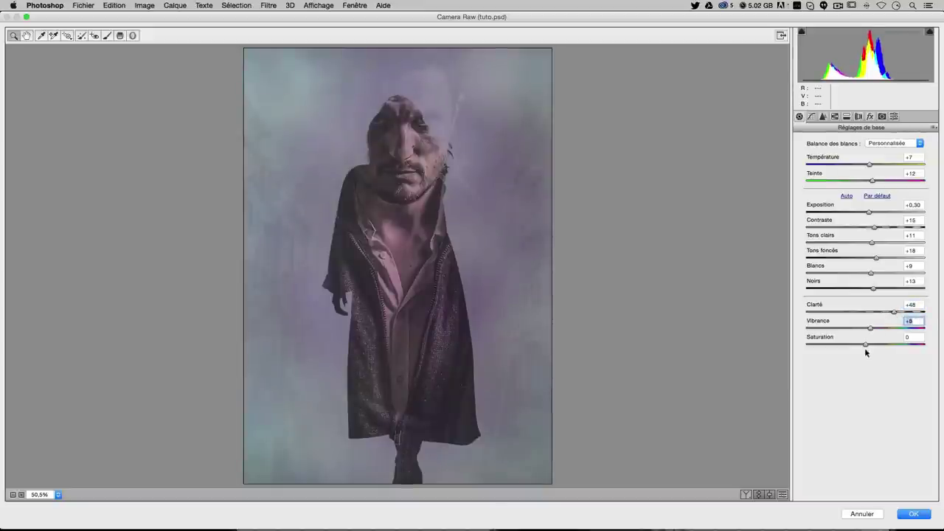
click(865, 345)
drag(866, 344, 851, 345)
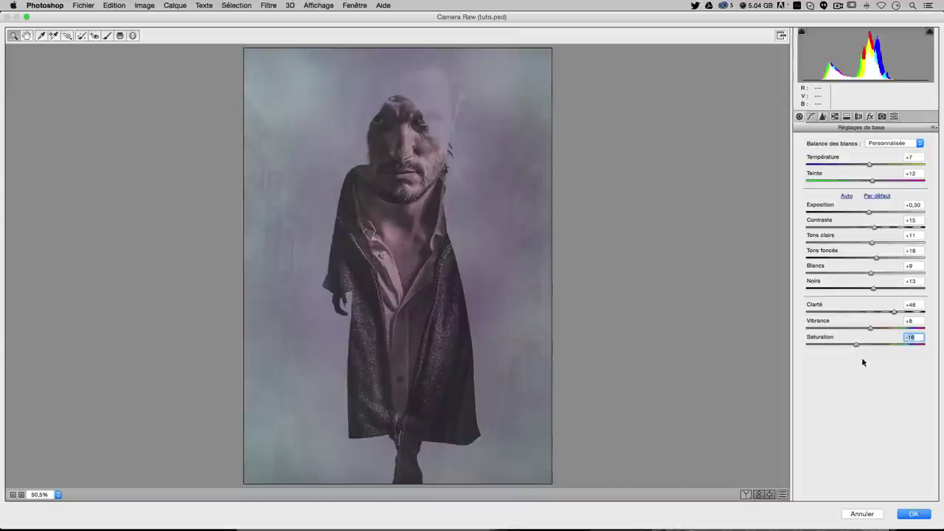
- Split-tone highlights at hue 56, saturation 18 and shadows at hue 191, saturation 13
click(848, 117)
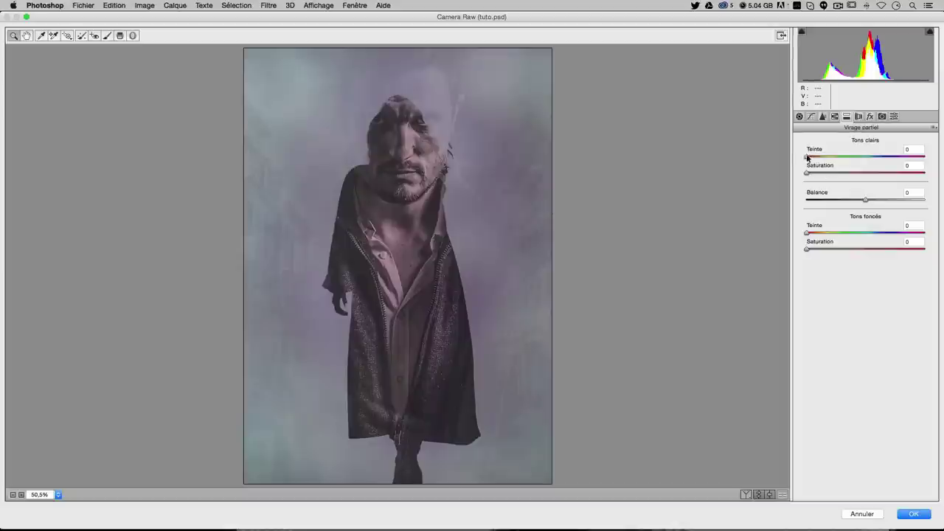
mouse_move(808, 157)
mouse_down()
mouse_move(829, 157)
mouse_move(845, 174)
mouse_move(835, 174)
mouse_move(845, 157)
mouse_move(860, 159)
mouse_move(841, 158)
mouse_move(871, 157)
mouse_move(827, 174)
mouse_up()
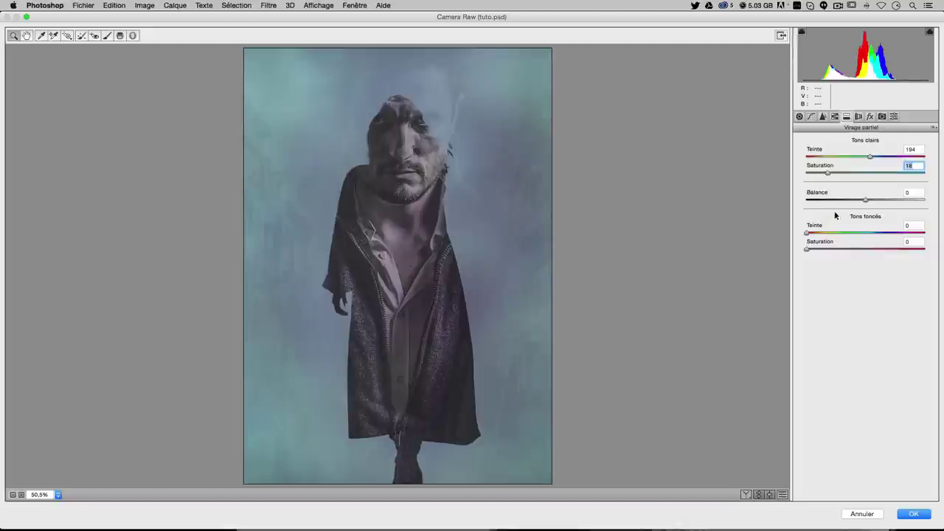
mouse_move(807, 234)
mouse_down()
mouse_move(831, 233)
mouse_move(825, 248)
mouse_move(823, 233)
mouse_move(833, 249)
mouse_move(823, 232)
mouse_up()
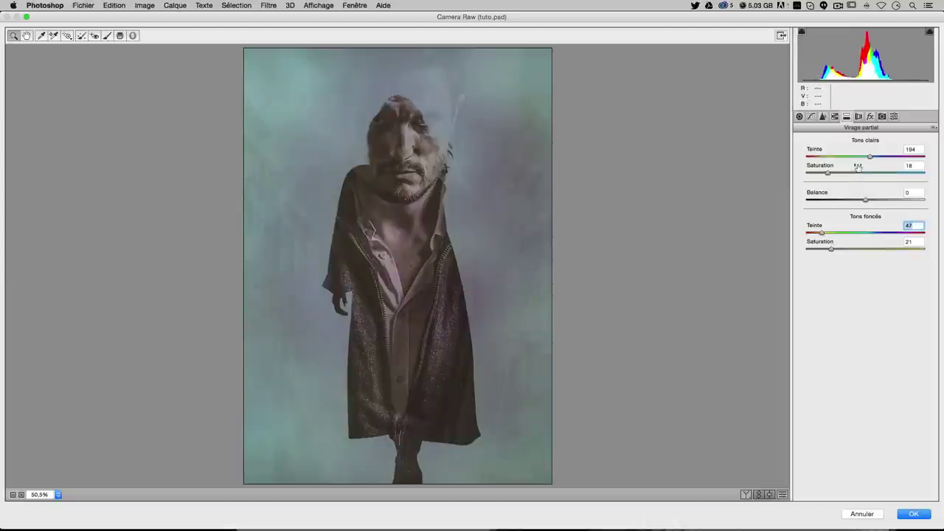
mouse_move(870, 157)
mouse_down()
mouse_move(822, 157)
mouse_move(844, 174)
mouse_move(827, 174)
mouse_up()
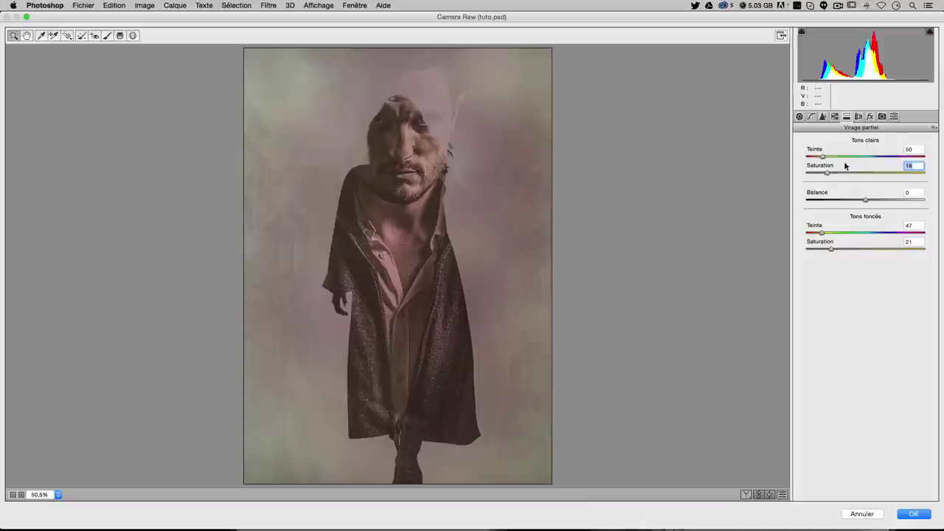
drag(825, 158, 827, 158)
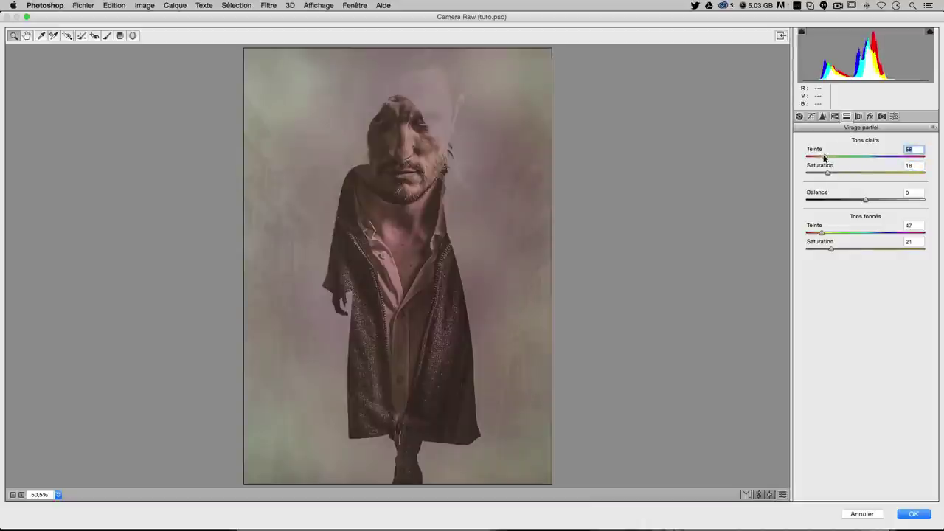
mouse_move(825, 233)
mouse_down()
mouse_move(871, 234)
mouse_move(822, 252)
mouse_up()
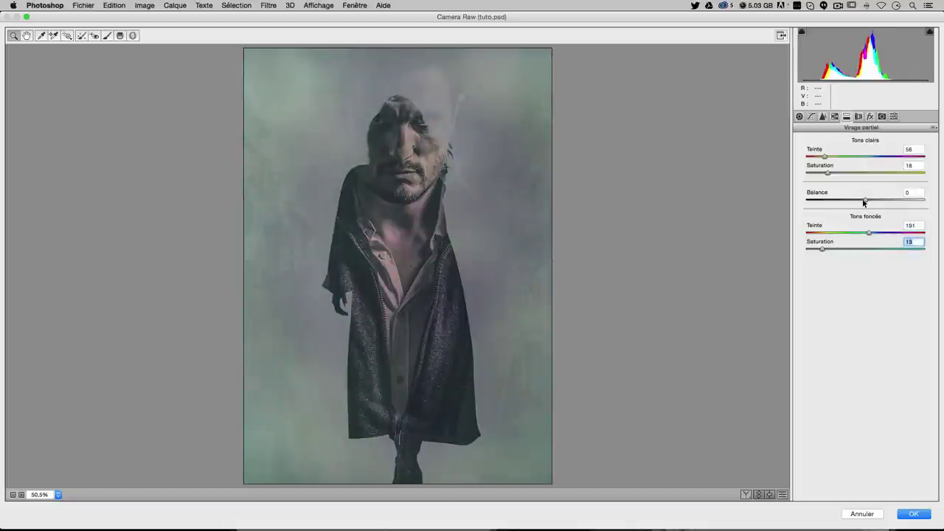
- Set split-tone balance −31, highlight saturation 42, shadows hue 212 at 27, and apply
mouse_move(864, 202)
mouse_down()
mouse_move(834, 200)
mouse_move(885, 201)
mouse_move(818, 199)
mouse_move(890, 201)
mouse_move(857, 199)
mouse_up()
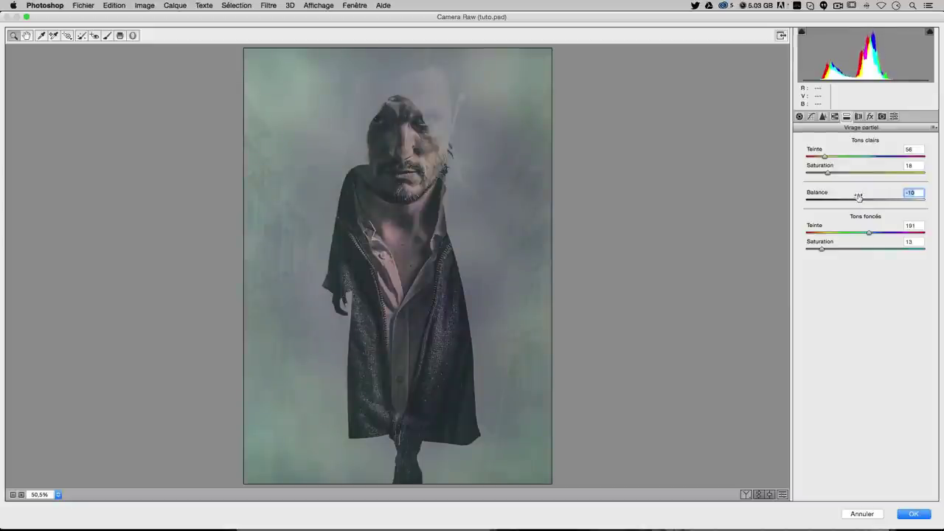
drag(831, 172, 834, 175)
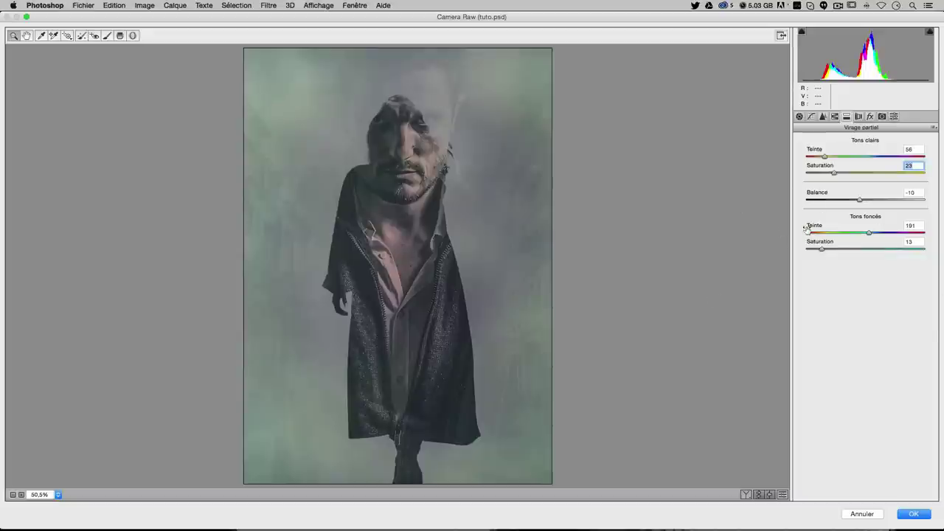
drag(836, 172, 846, 172)
click(832, 250)
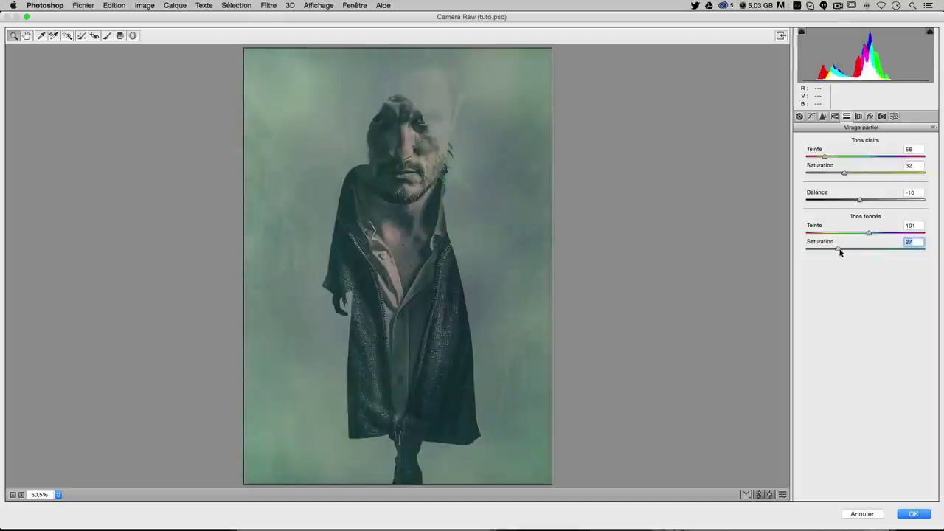
mouse_move(858, 200)
mouse_down()
mouse_move(844, 200)
mouse_move(858, 173)
mouse_move(849, 199)
mouse_up()
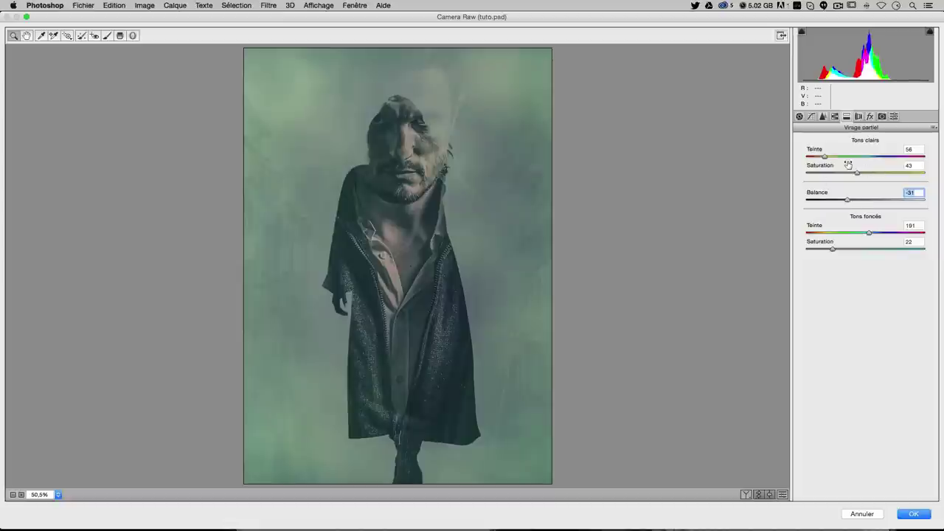
drag(869, 233, 878, 234)
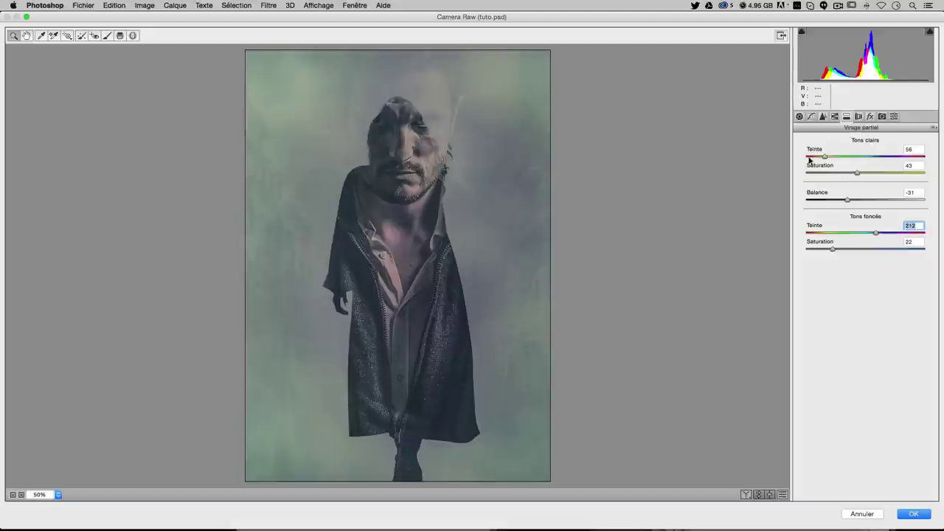
drag(832, 249, 838, 249)
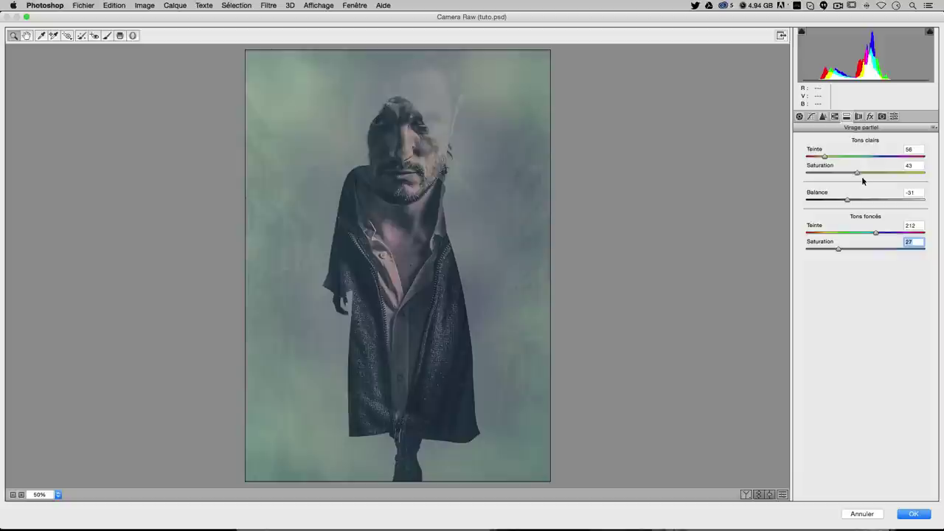
drag(860, 173, 858, 174)
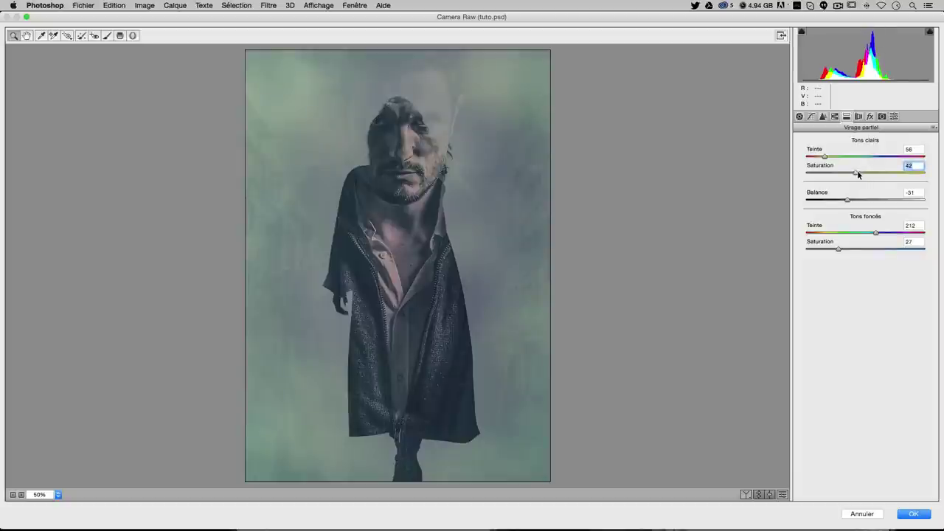
click(912, 514)
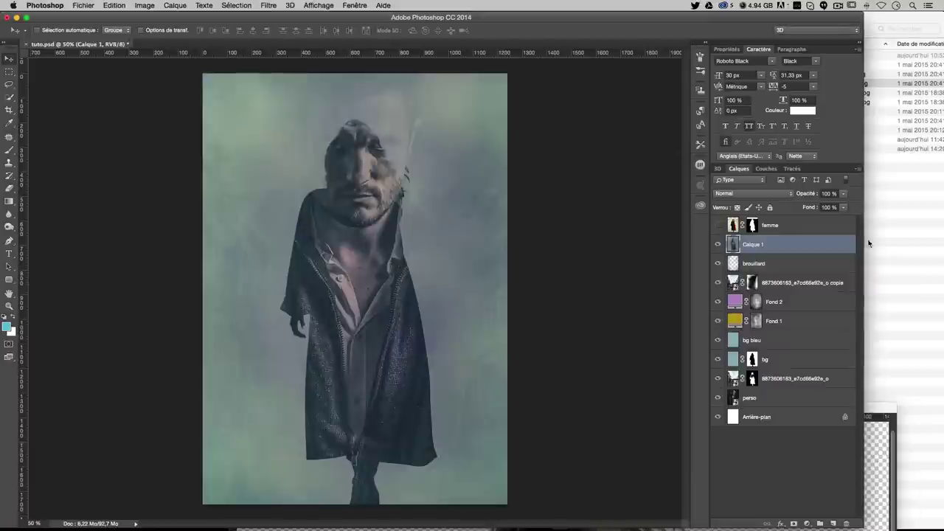
- Mask Calque 1's grade softly along the left and top edges, then stamp visible layers into Calque 2
click(794, 523)
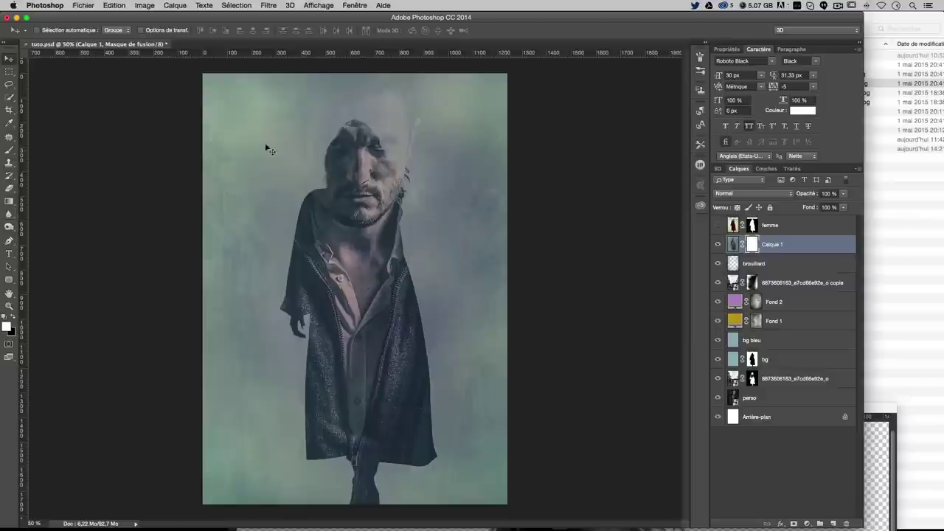
click(9, 149)
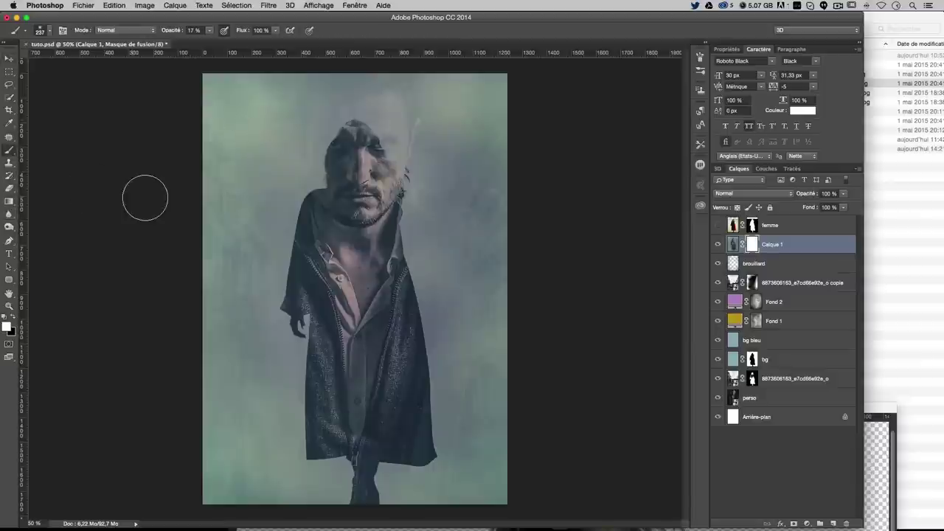
drag(303, 223, 313, 224)
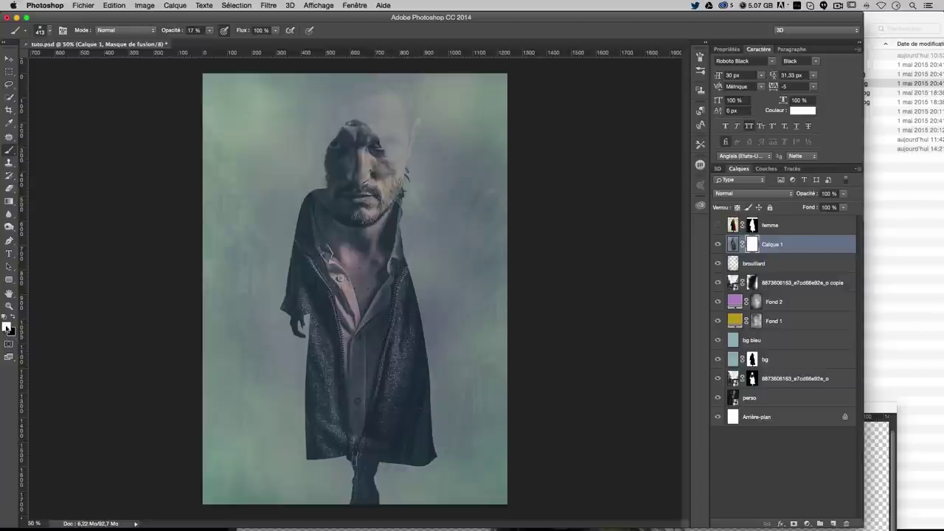
click(12, 317)
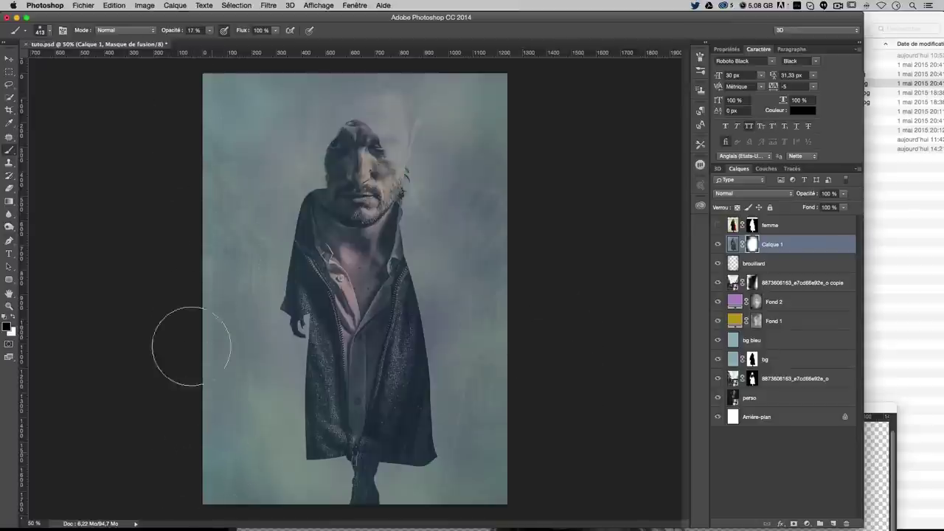
drag(211, 433, 221, 99)
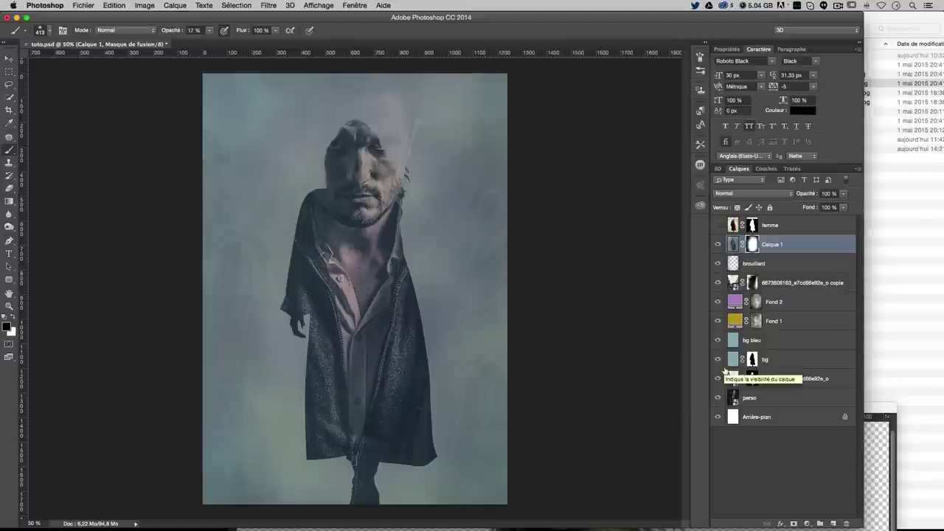
key(ctrl+alt+shift+e)
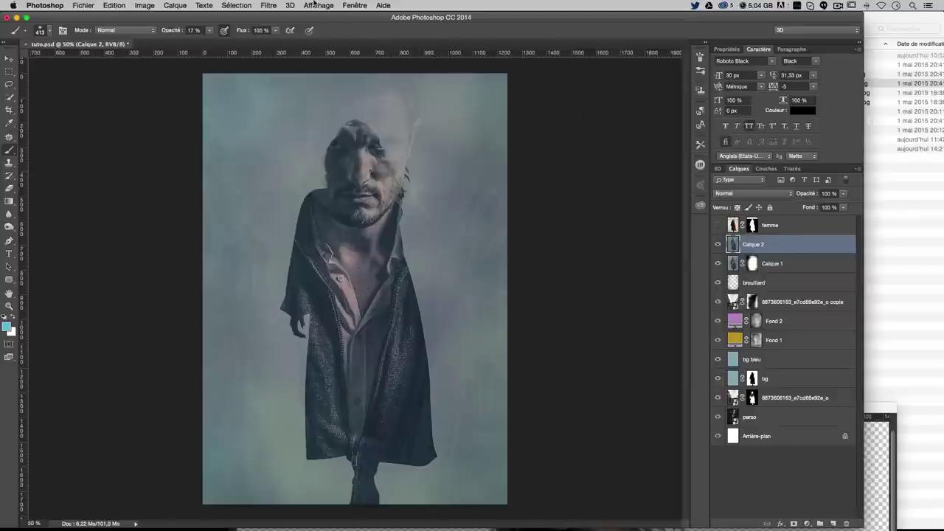
- Give Calque 2 a Lens Correction vignette of amount −10 with midpoint +19
click(290, 5)
key(Escape)
key(ctrl+shift+r)
click(856, 67)
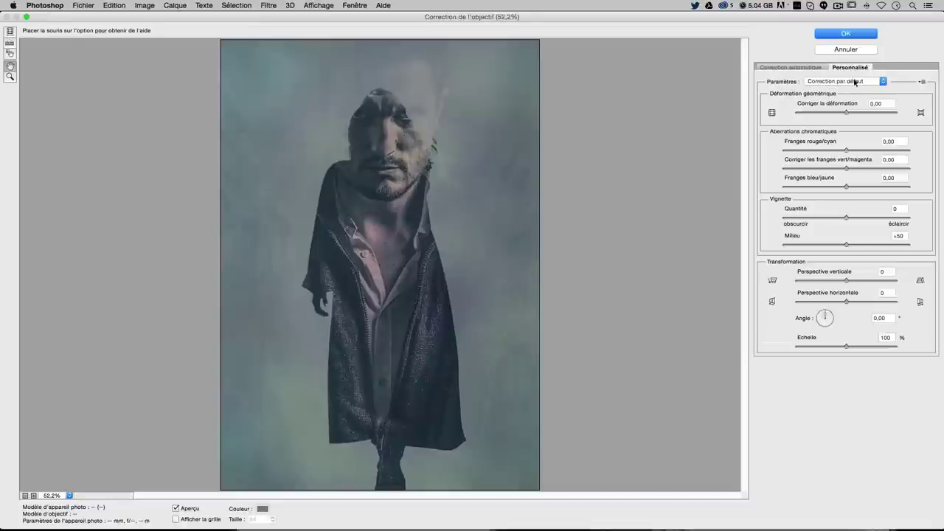
click(841, 219)
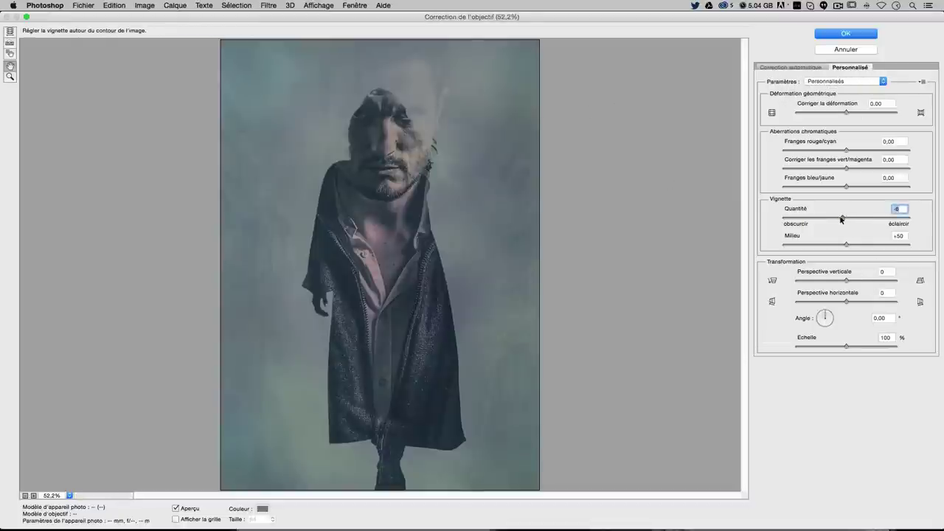
drag(839, 219, 839, 219)
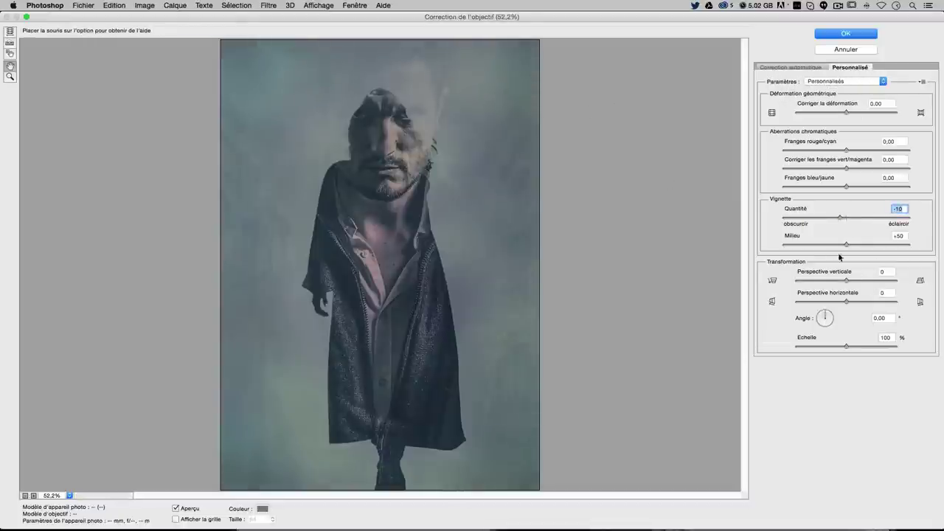
click(811, 244)
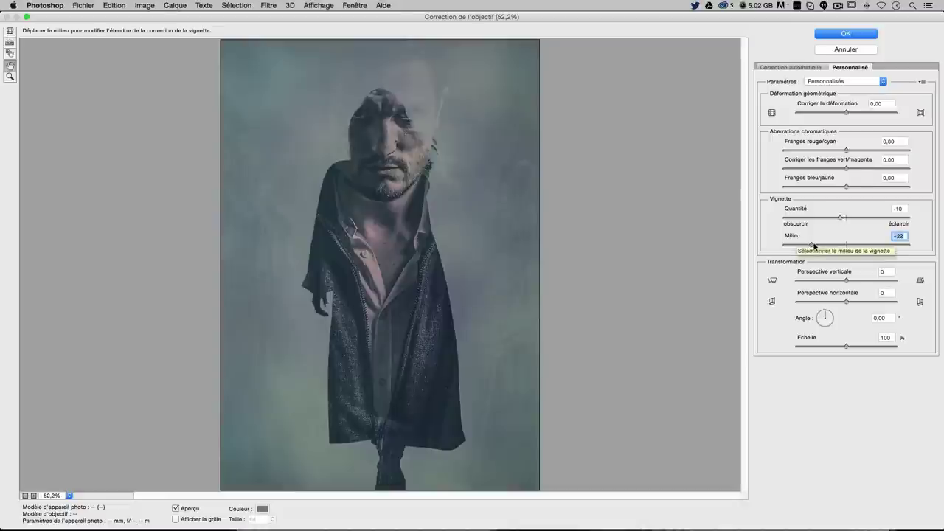
click(808, 245)
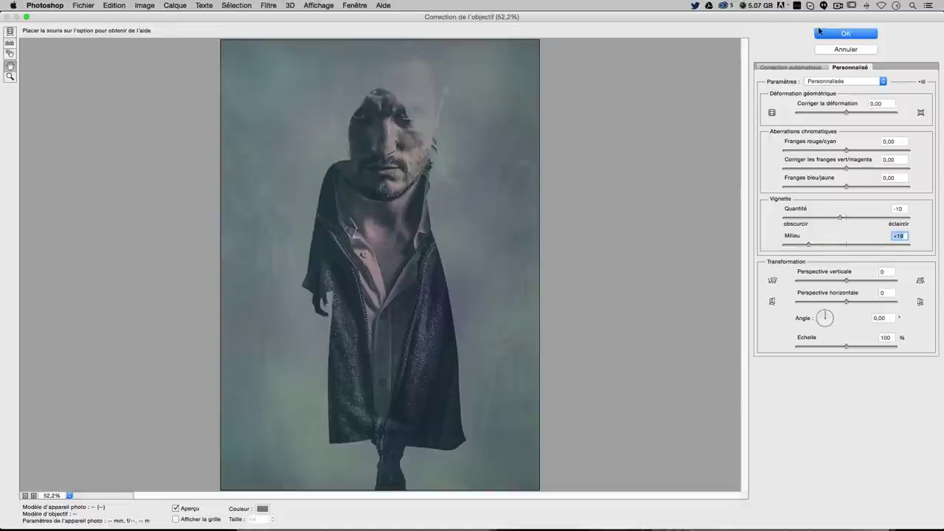
click(846, 33)
key(ctrl+z)
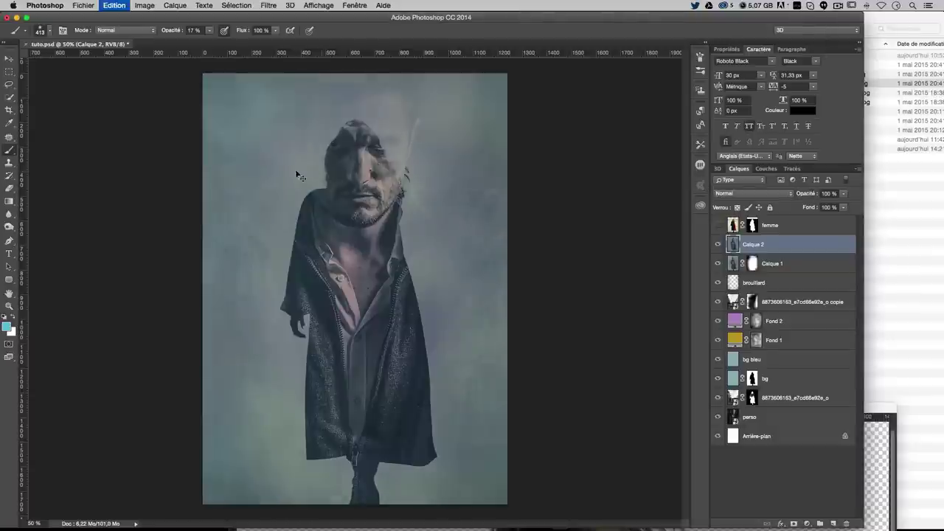
key(ctrl+z)
key(ctrl+z)
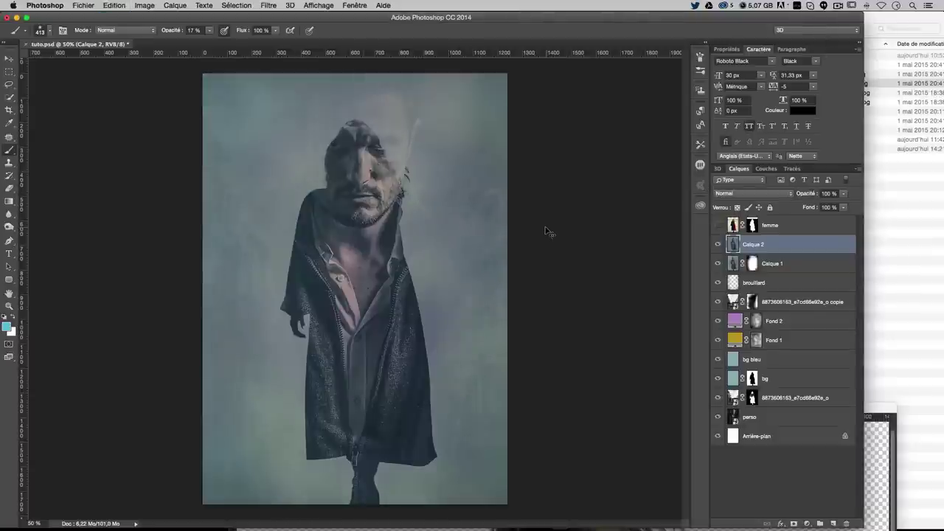
key(ctrl+f)
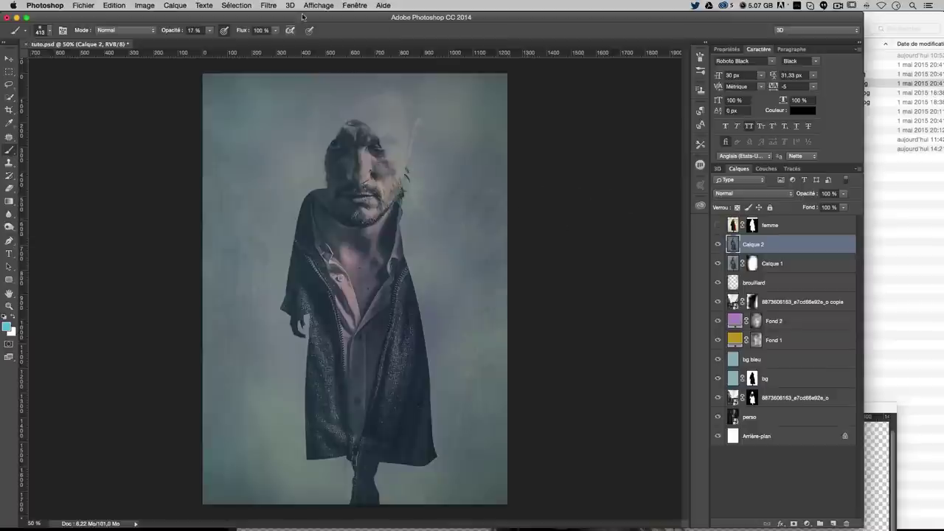
- Apply Camera Raw to Calque 2 with tint +6, clarity +5 and temperature left at 0
click(268, 5)
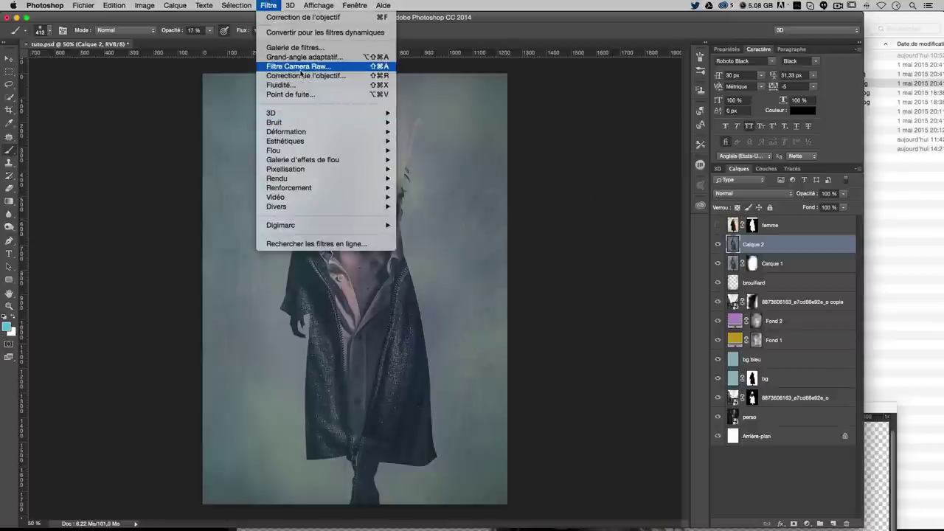
click(301, 68)
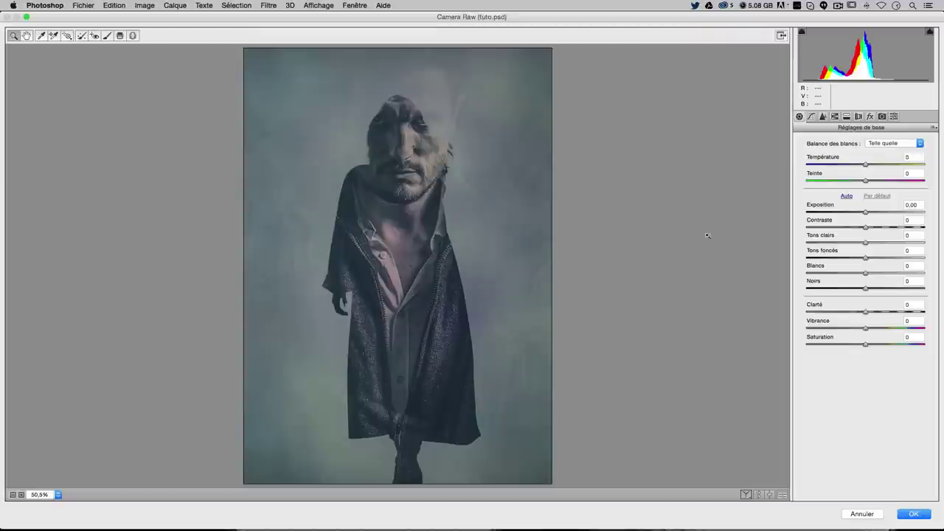
drag(865, 165, 866, 167)
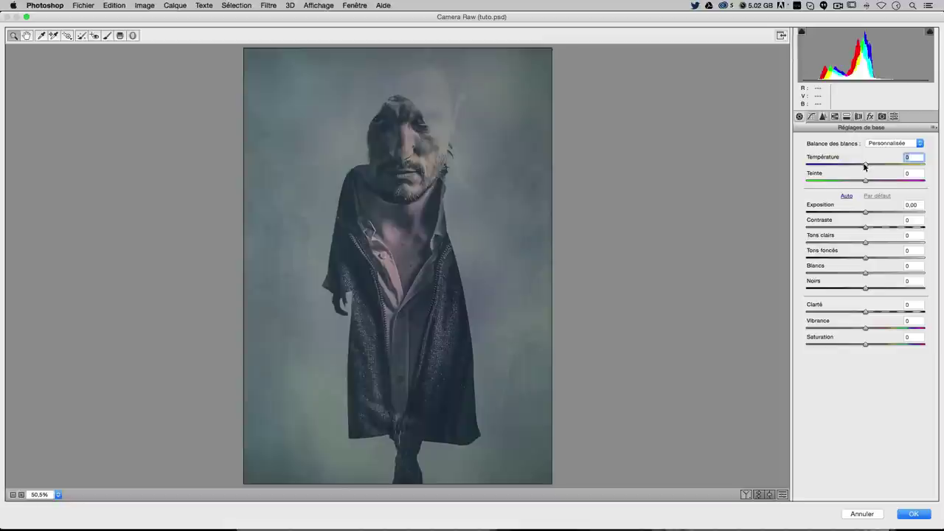
mouse_move(865, 166)
mouse_down()
mouse_move(870, 183)
mouse_move(866, 166)
mouse_up()
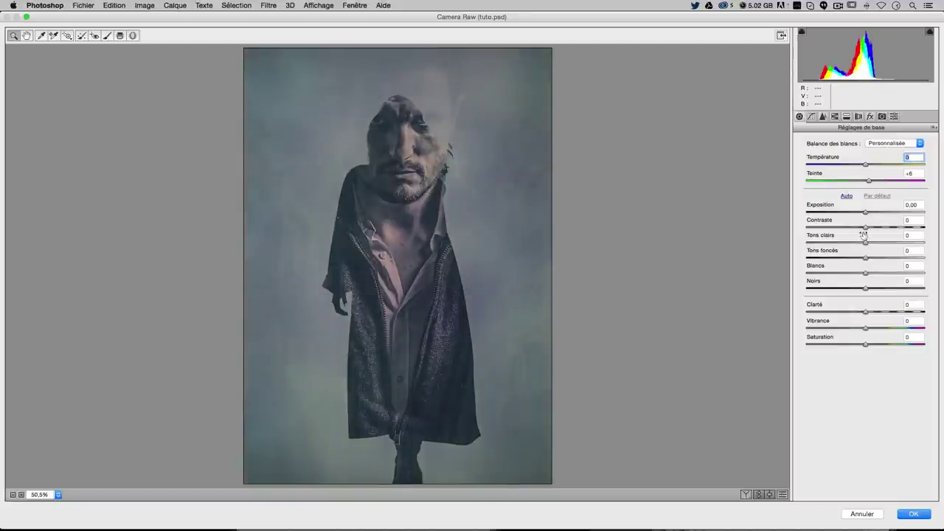
drag(865, 221, 866, 227)
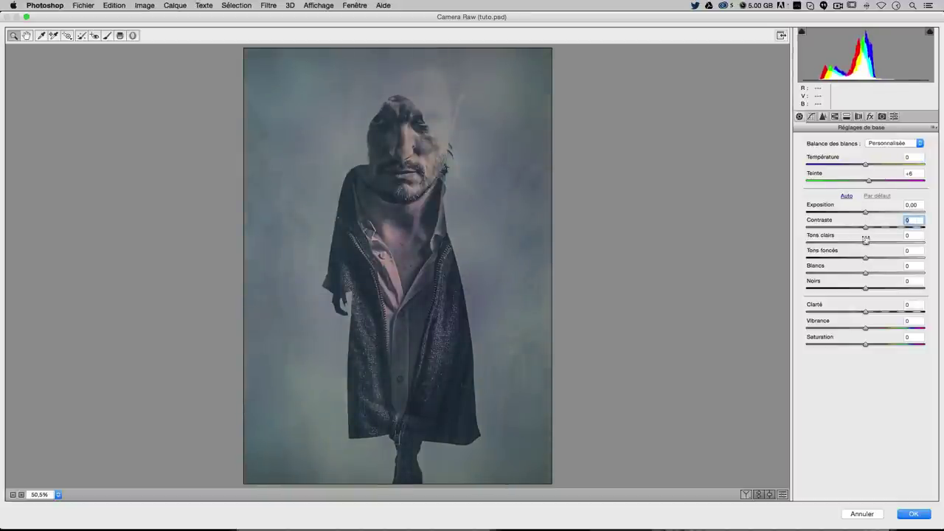
drag(865, 313, 870, 312)
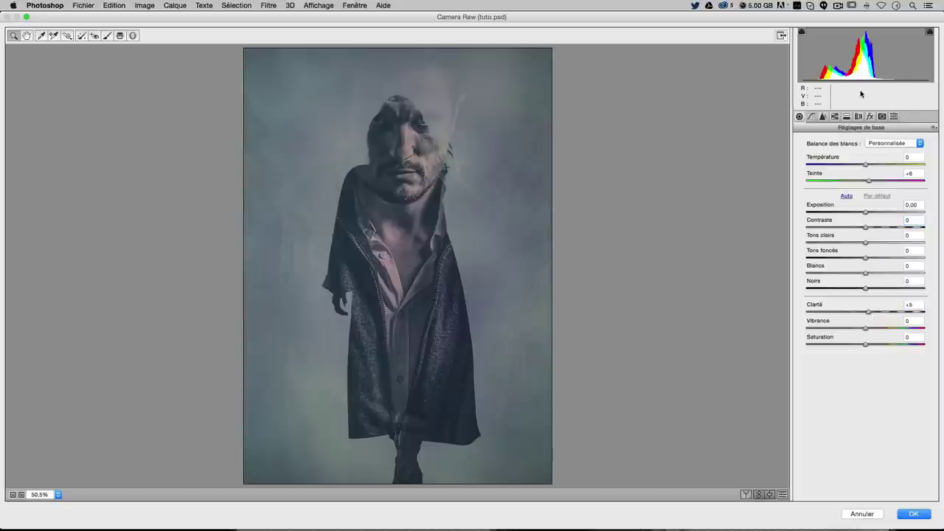
key(Return)
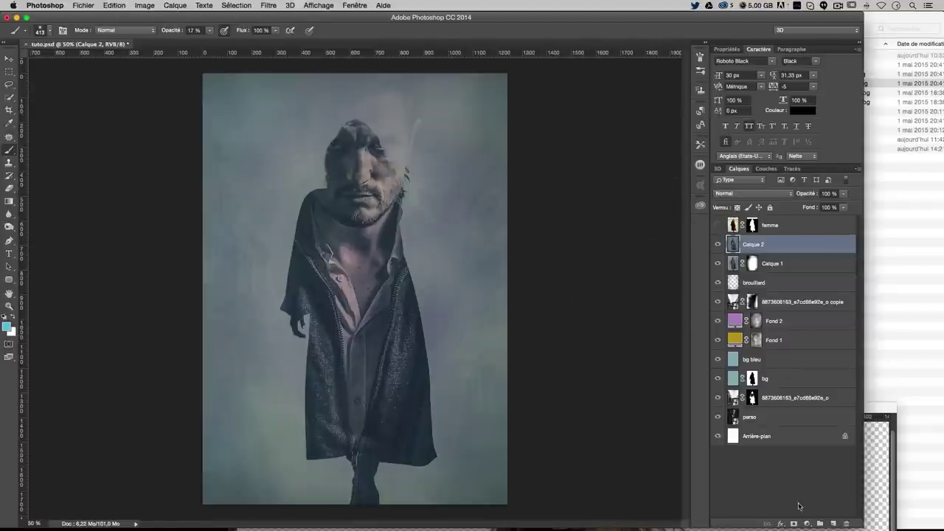
- Add a cyan Couleur unie fill layer, Fond 3
click(807, 523)
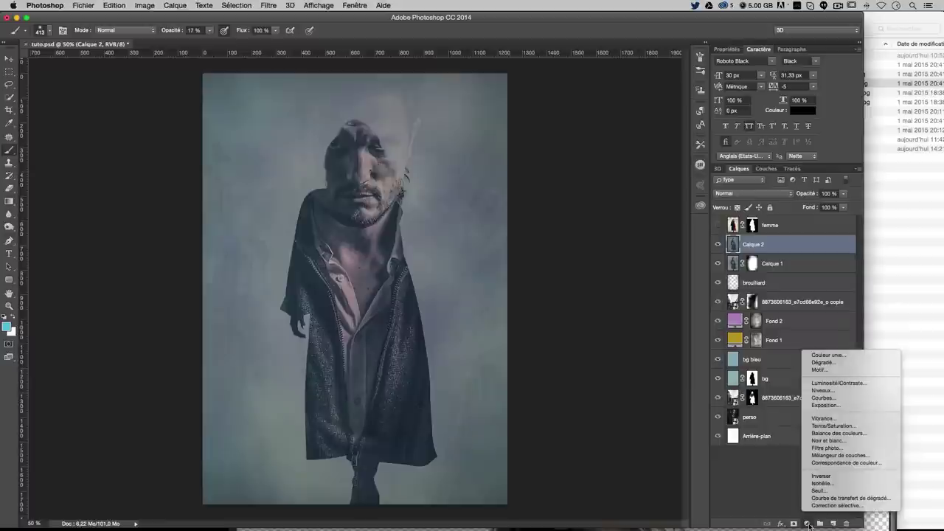
click(832, 357)
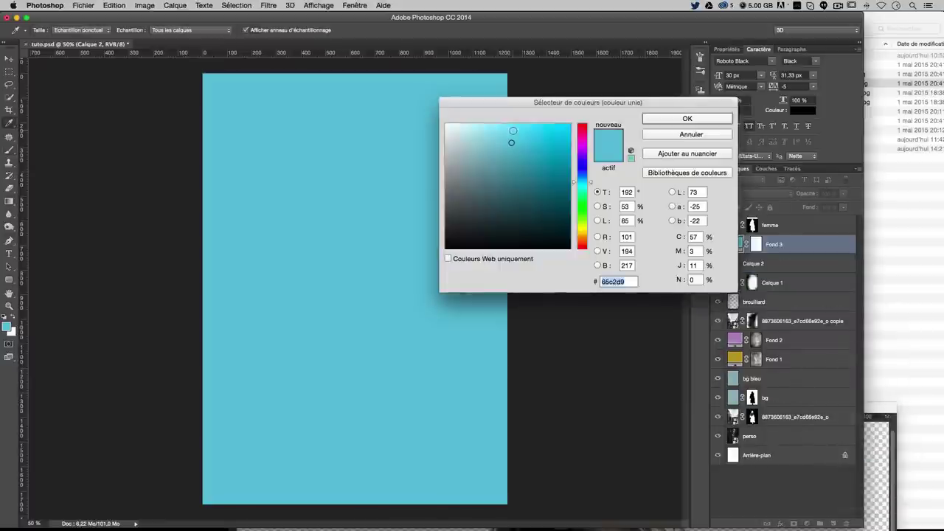
click(681, 119)
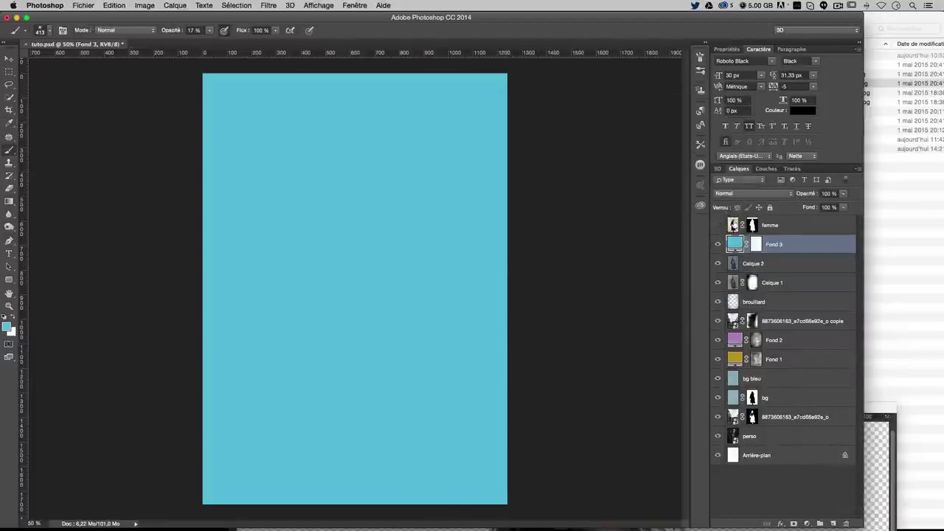
- Blend Fond 3 in Lumière tamisée at 30% opacity and select its layer mask
click(738, 194)
click(738, 299)
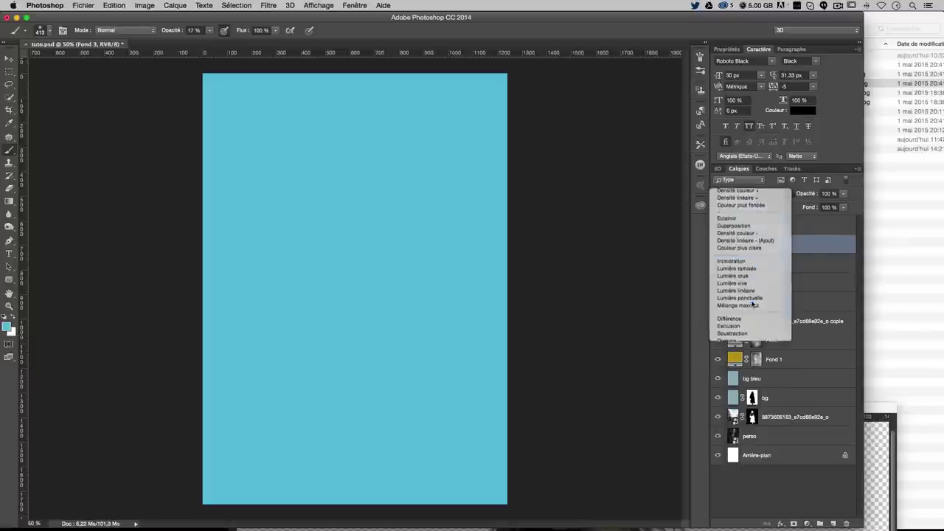
click(748, 197)
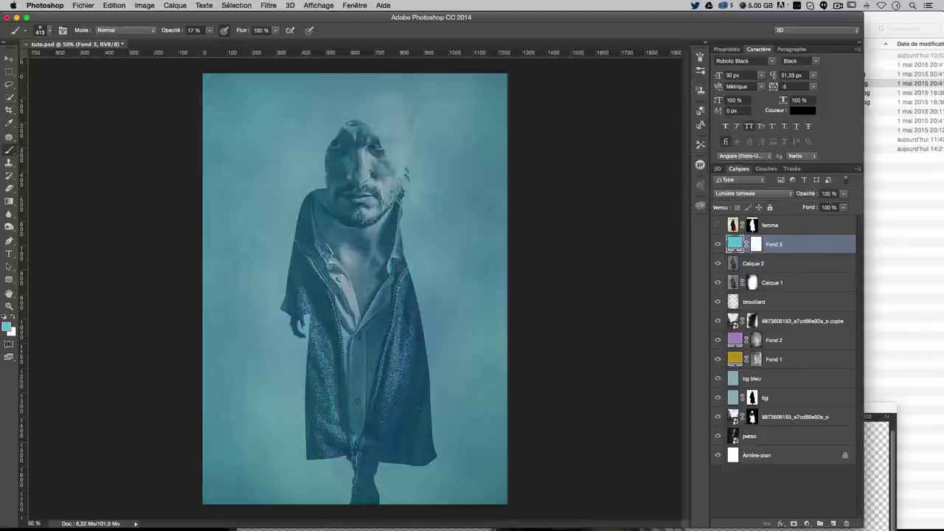
click(843, 193)
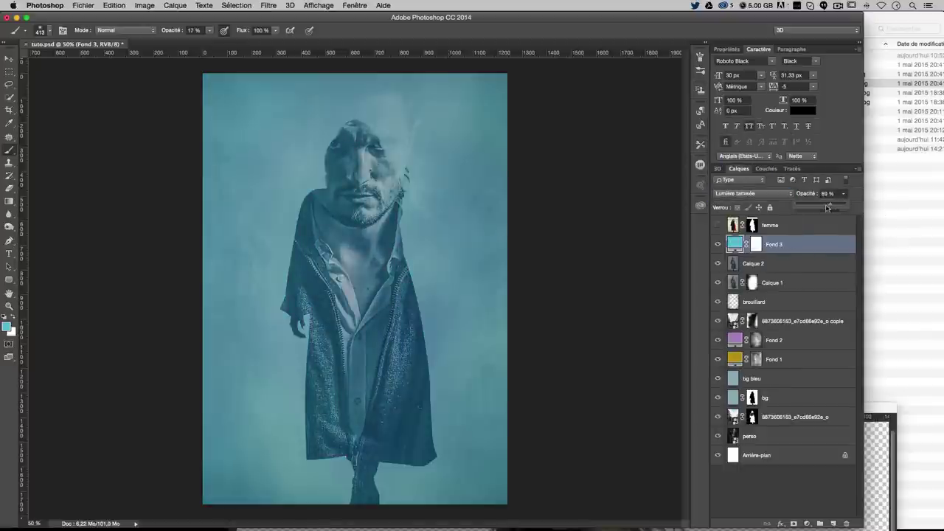
drag(844, 205, 806, 208)
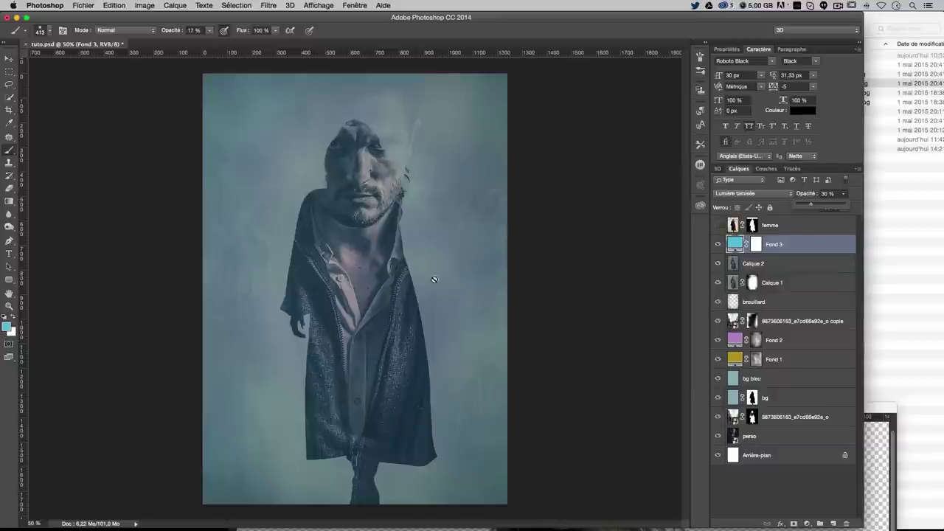
click(760, 245)
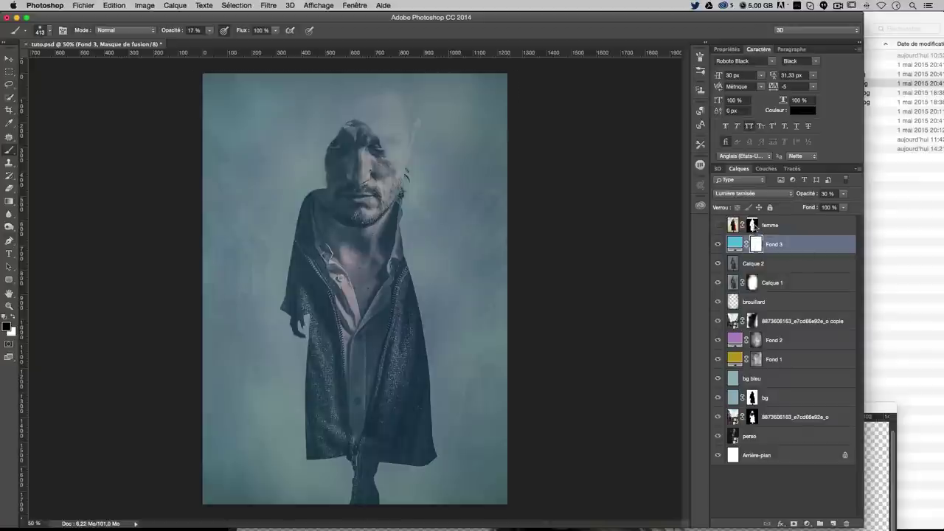
- Select the femme silhouette plus a band across the top of the canvas
super+click(752, 226)
click(9, 71)
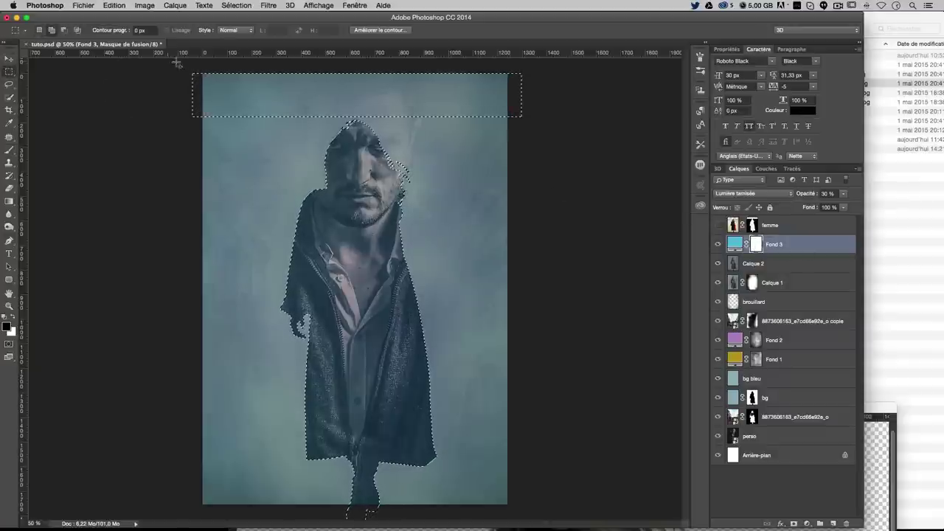
drag(551, 99, 551, 115)
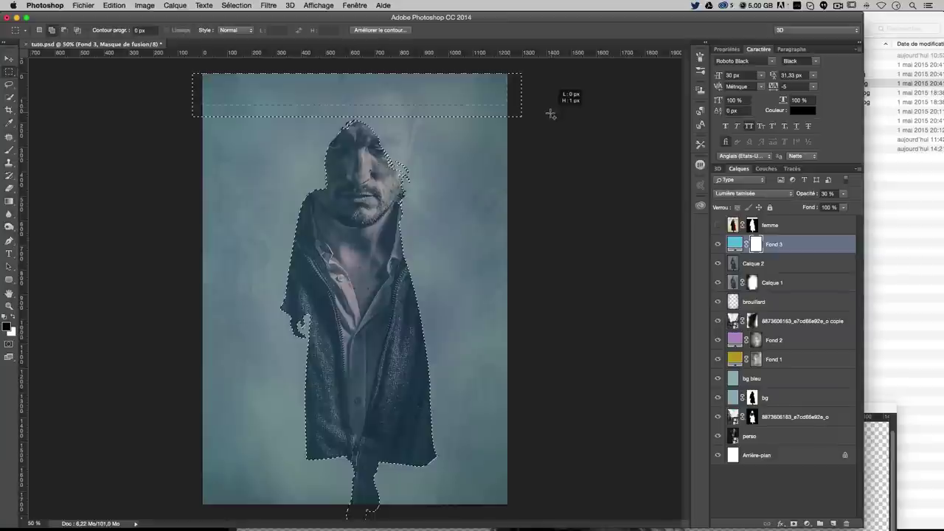
drag(550, 114, 623, 118)
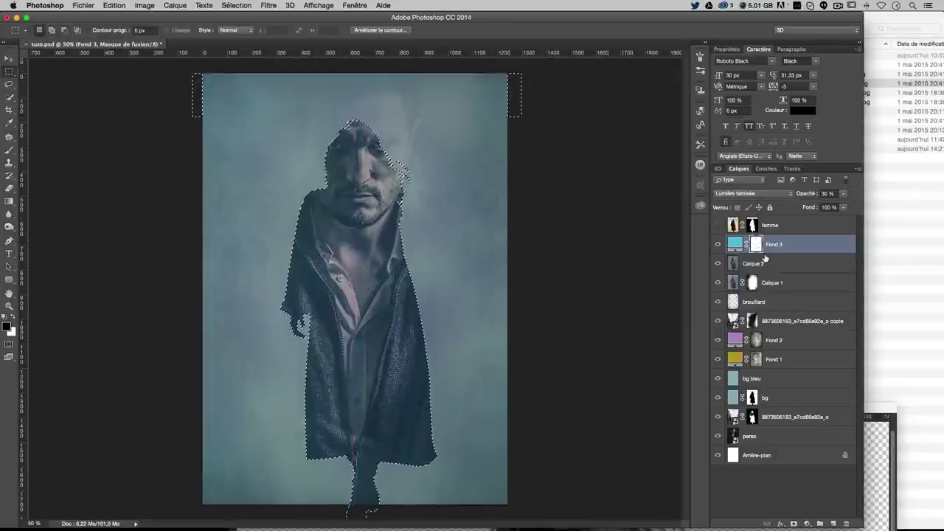
- Fill that selection with black in Fond 3's mask, deselect, and bring up the project folder
key(shift+BackSpace)
key(Return)
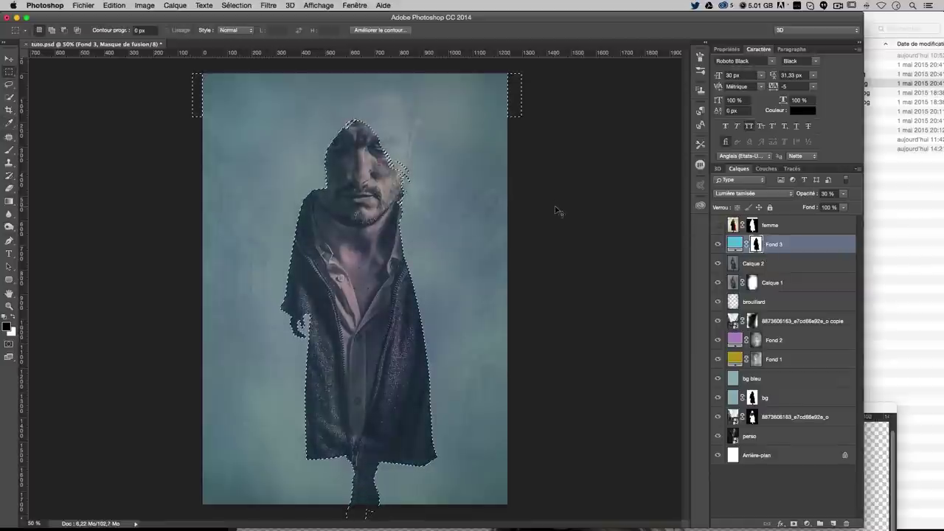
key(ctrl+d)
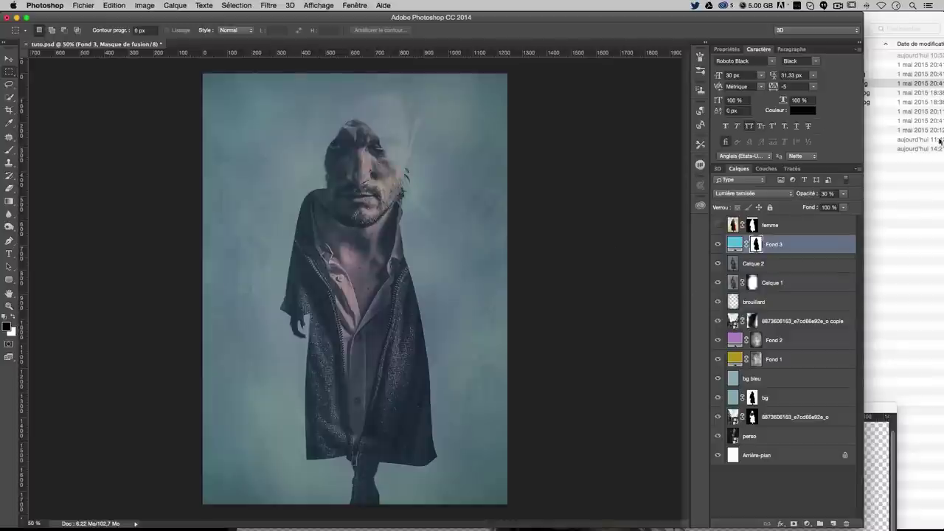
click(909, 219)
- Place the BLACKLIST logo from the folder and position it low over the coat
click(779, 76)
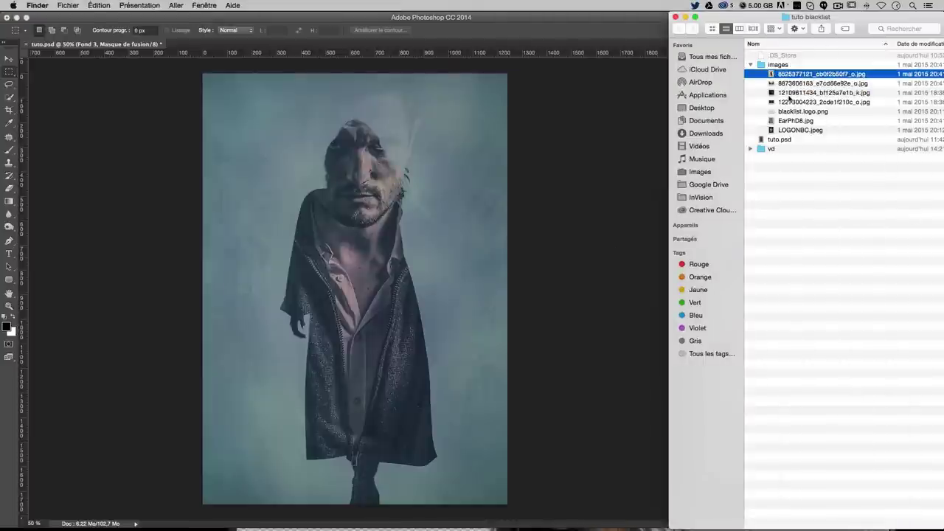
click(790, 93)
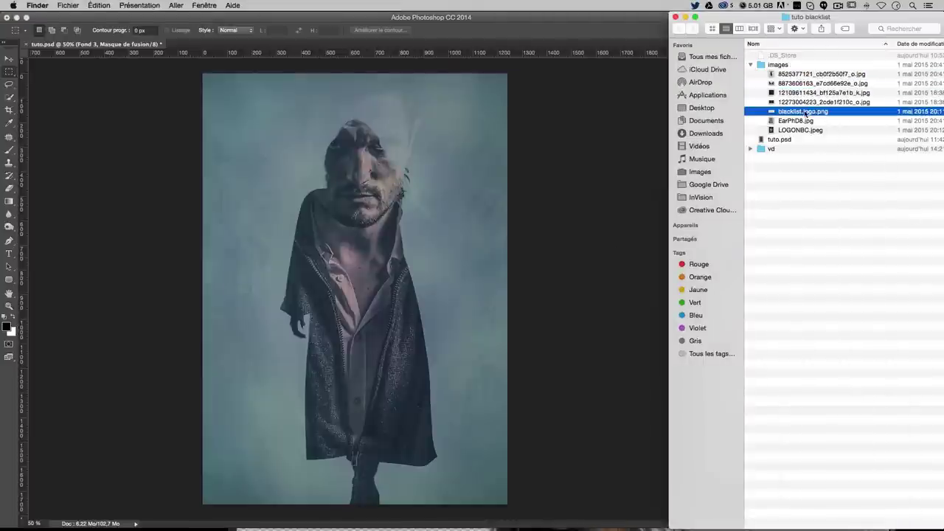
drag(798, 113, 322, 337)
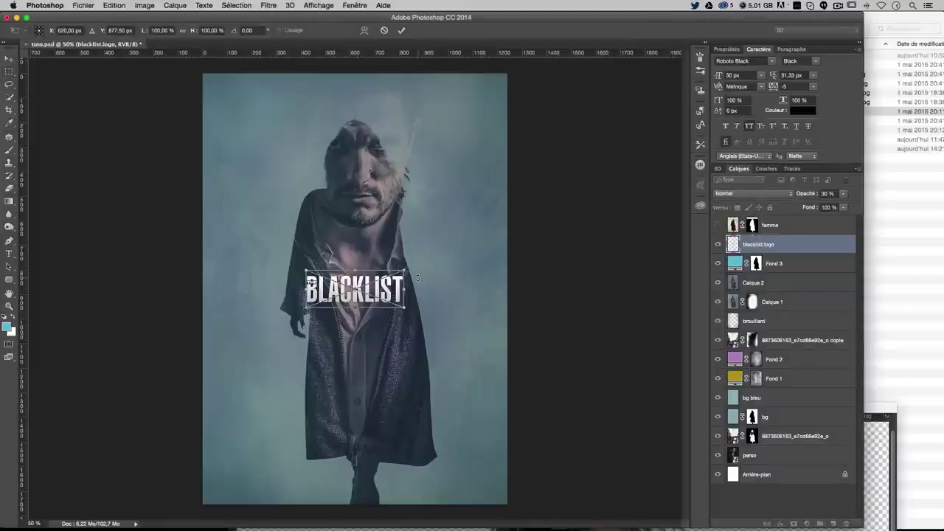
key(Return)
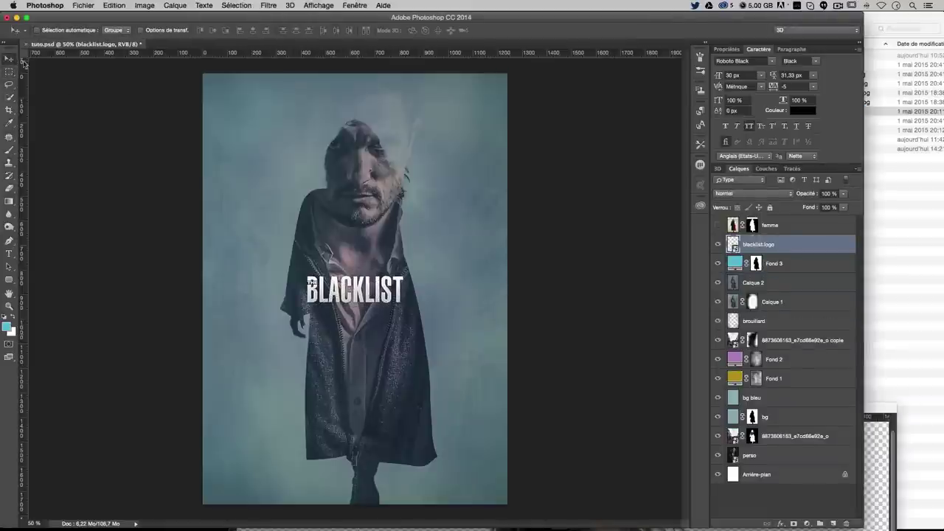
mouse_move(405, 283)
mouse_down()
mouse_move(385, 392)
mouse_move(384, 375)
mouse_up()
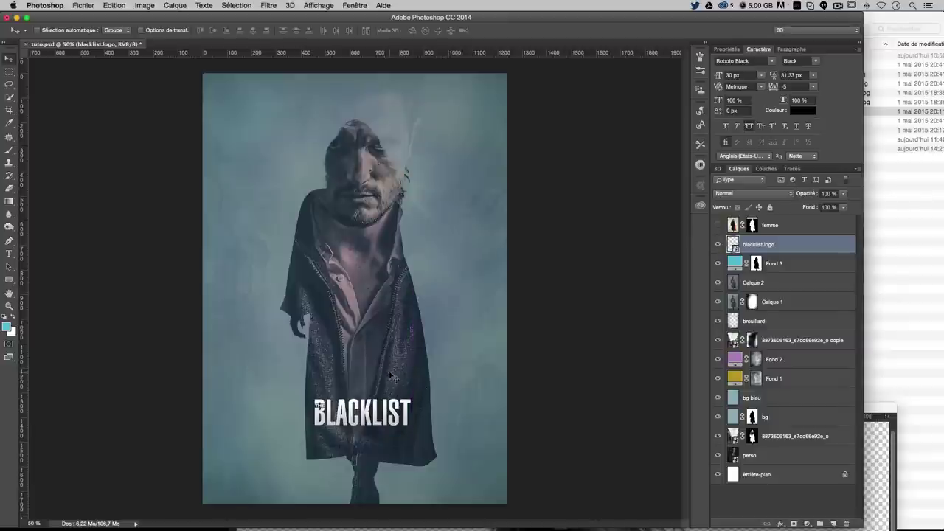
drag(384, 374, 391, 377)
click(876, 219)
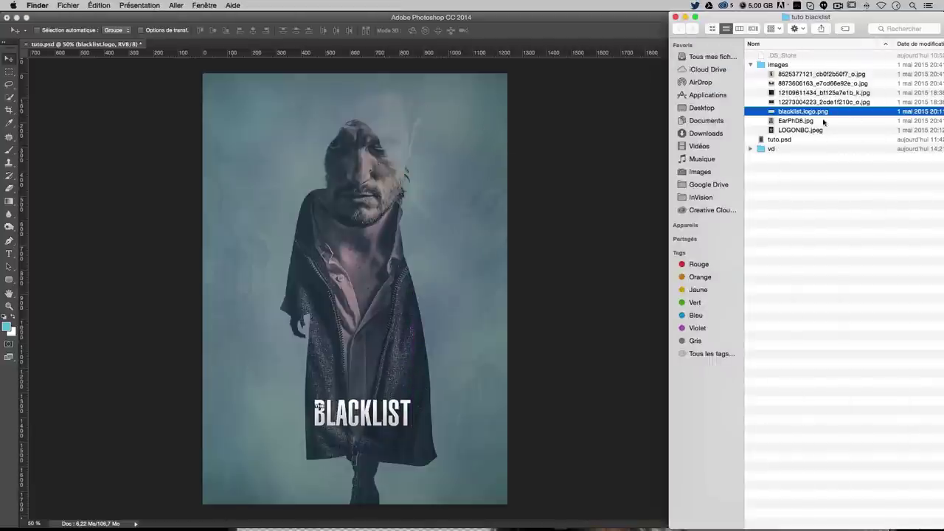
- Place LOGONBC at about 20% beside the BLACKLIST title, blended in Superposition
mouse_move(793, 131)
mouse_down()
mouse_move(700, 183)
mouse_move(384, 433)
mouse_up()
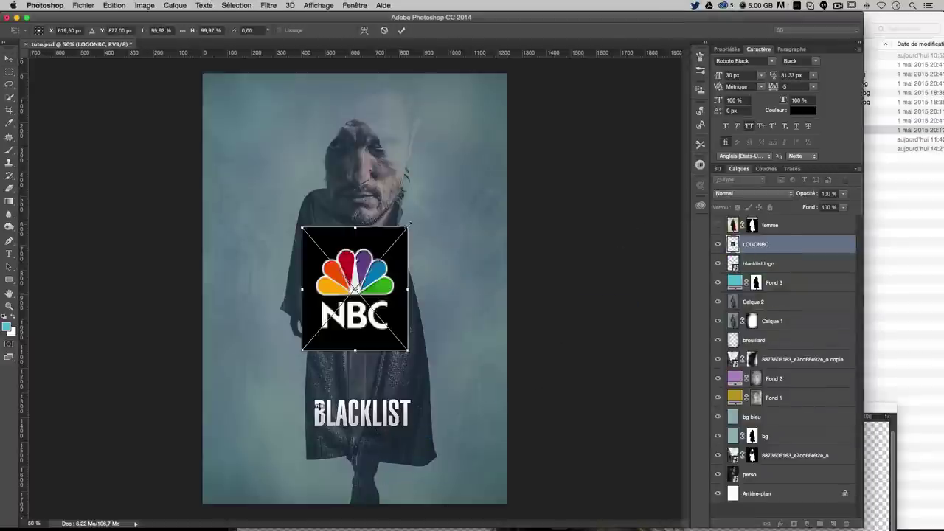
drag(408, 226, 323, 328)
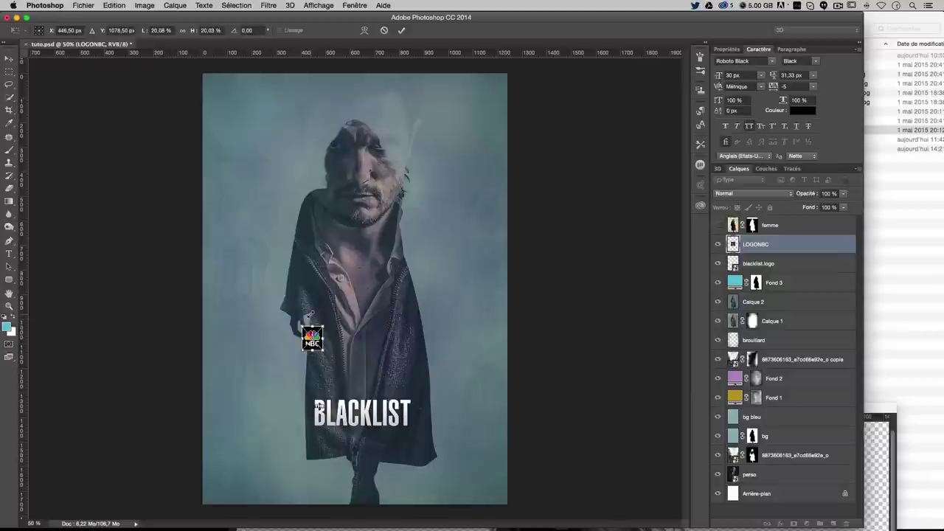
key(Return)
drag(312, 339, 438, 428)
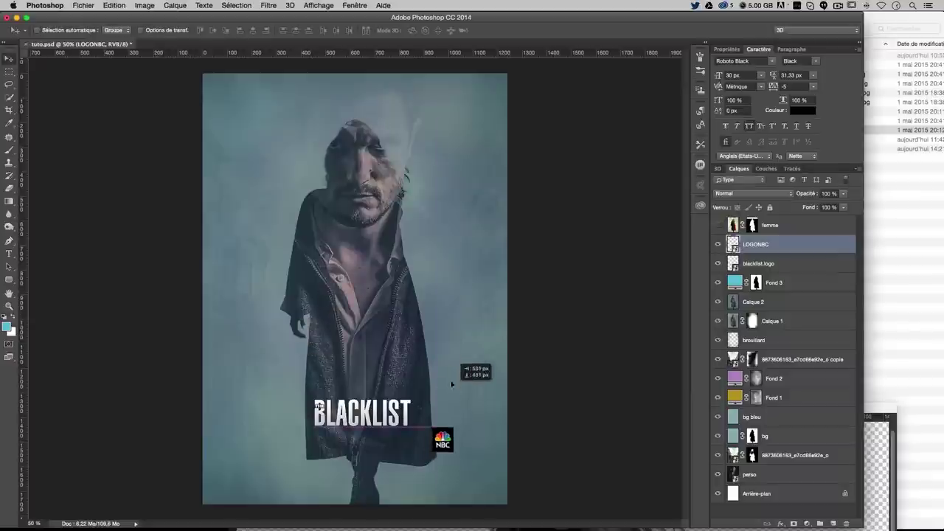
click(745, 194)
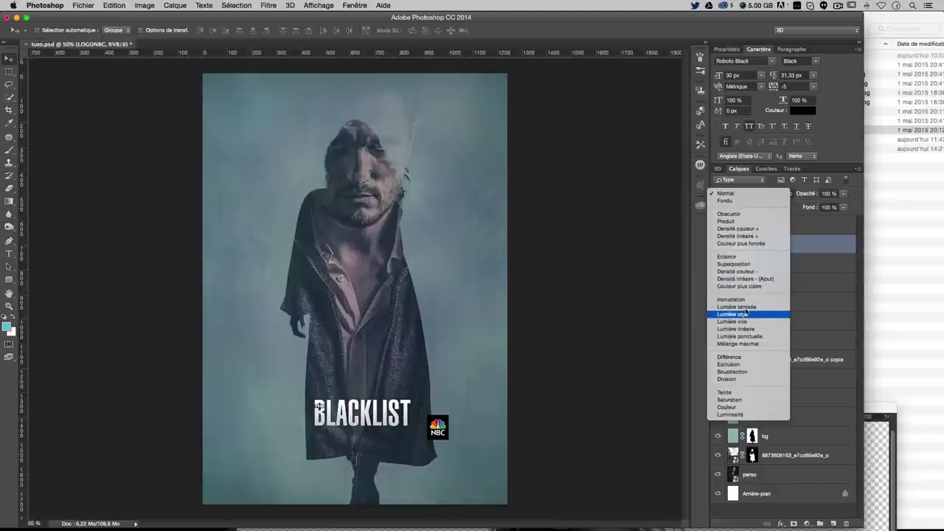
click(734, 301)
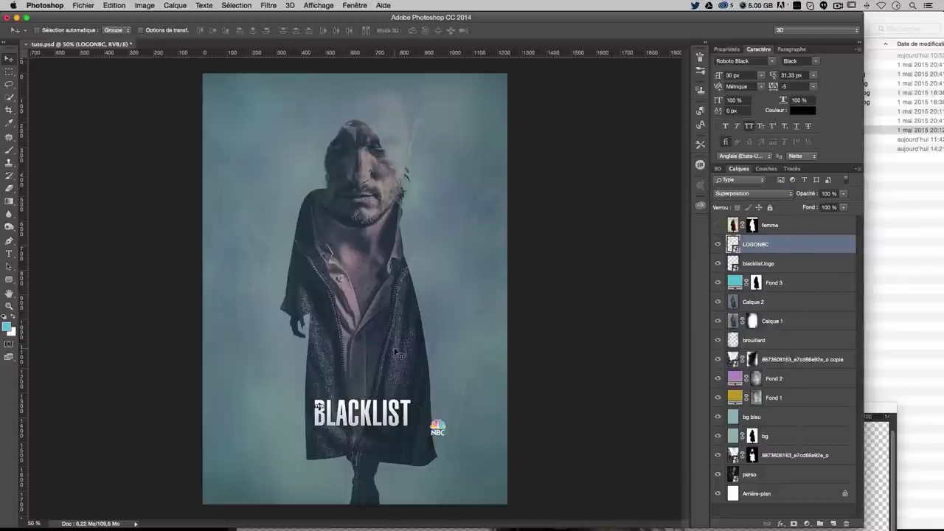
drag(459, 383, 433, 399)
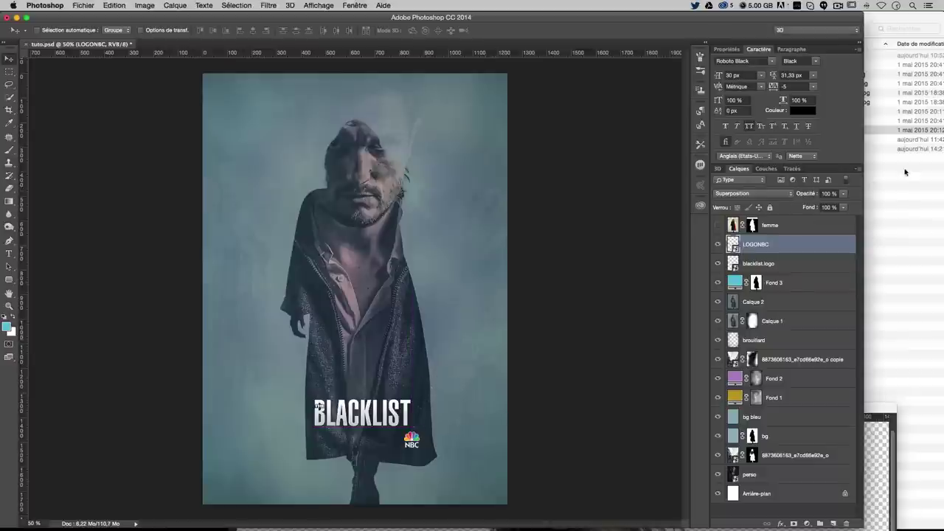
- Add white JAMES SPADER text in Thin weight near the top left
click(9, 253)
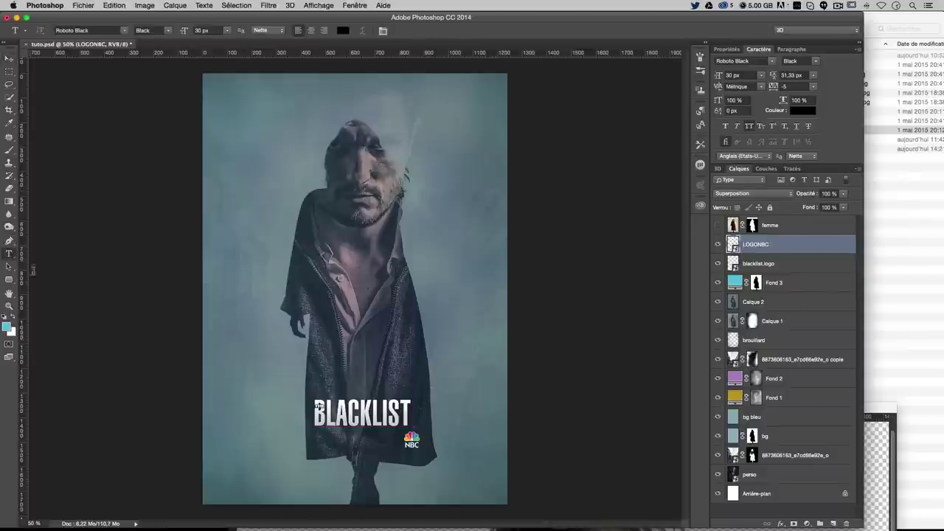
key(d)
key(x)
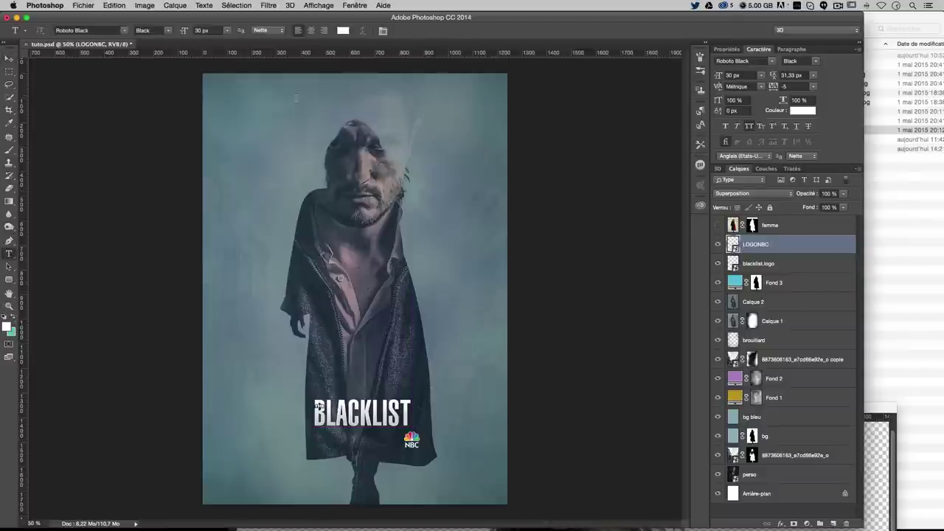
click(263, 111)
text(JAMES SPADER)
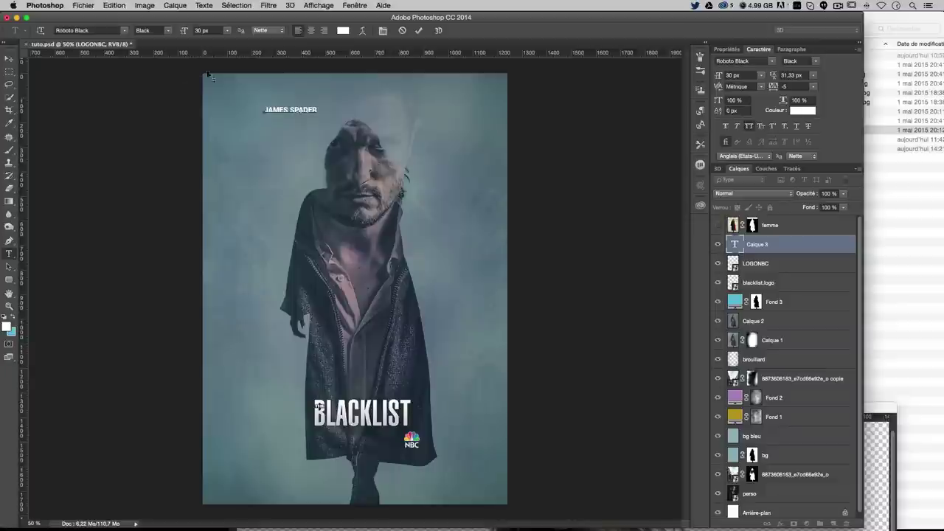
click(9, 59)
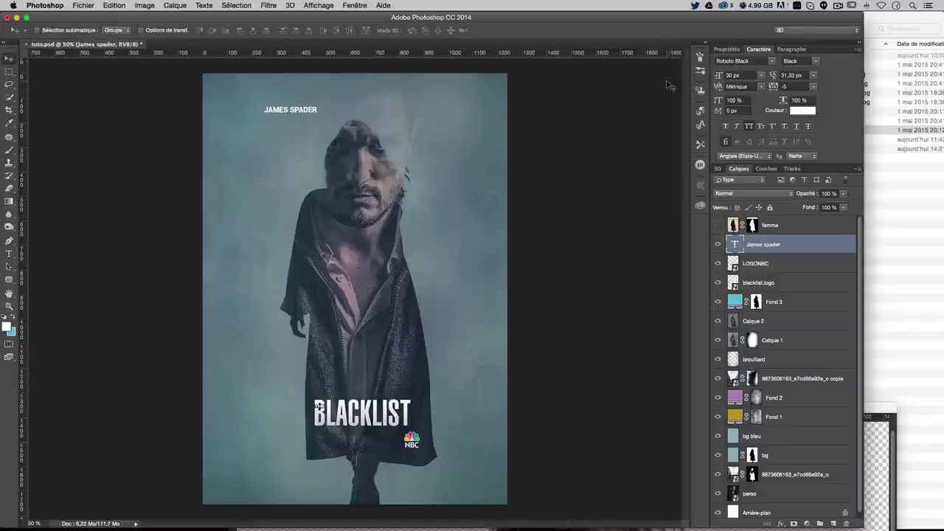
click(811, 62)
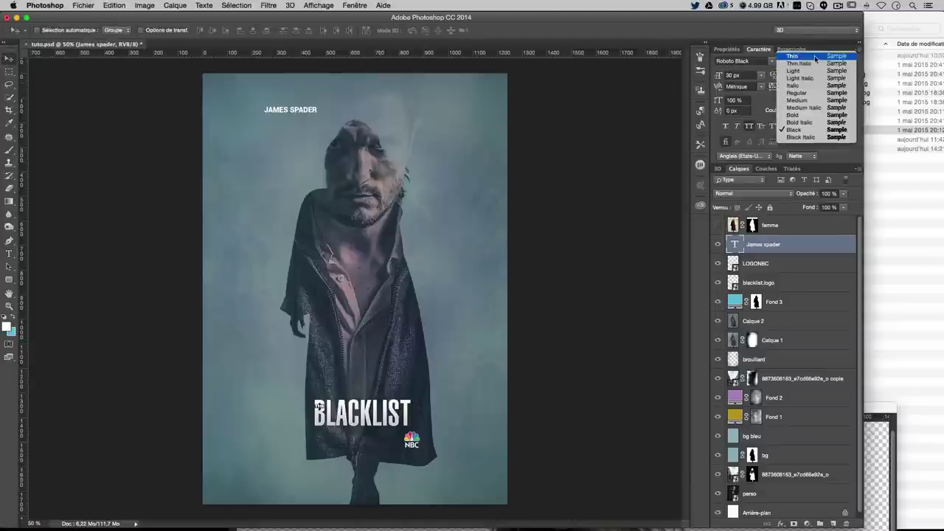
click(815, 58)
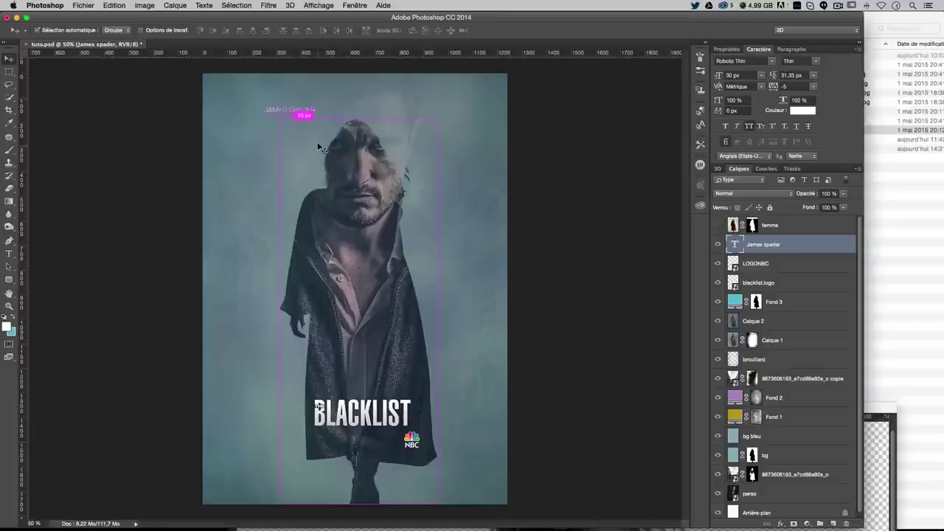
mouse_move(296, 118)
mouse_down()
mouse_move(277, 103)
mouse_move(309, 106)
mouse_up()
- Set JAMES SPADER to 30 px and duplicate it to the top right
key(ctrl+t)
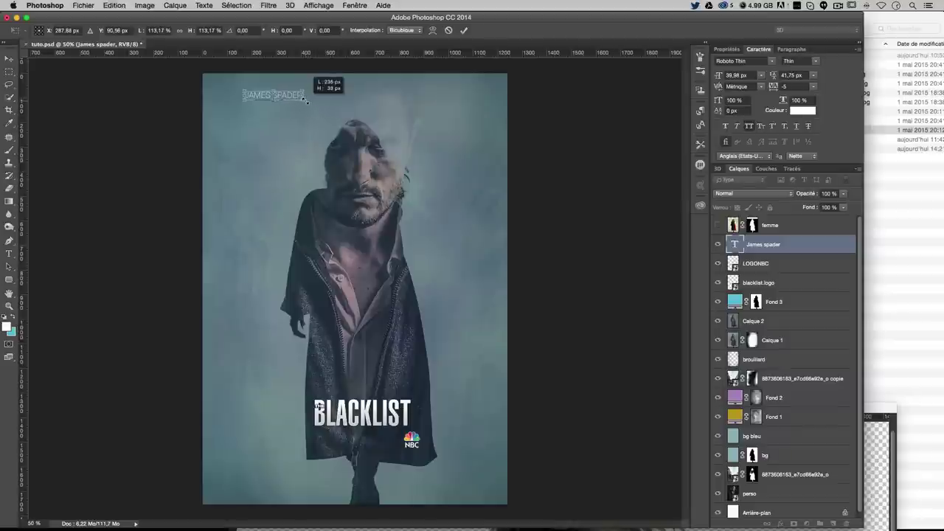
key(Return)
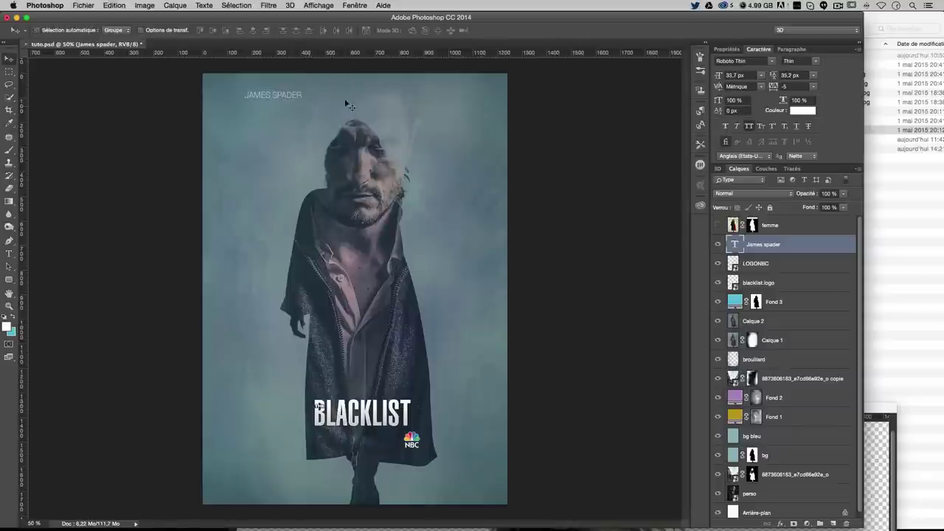
click(741, 75)
text(30)
text(0)
key(Return)
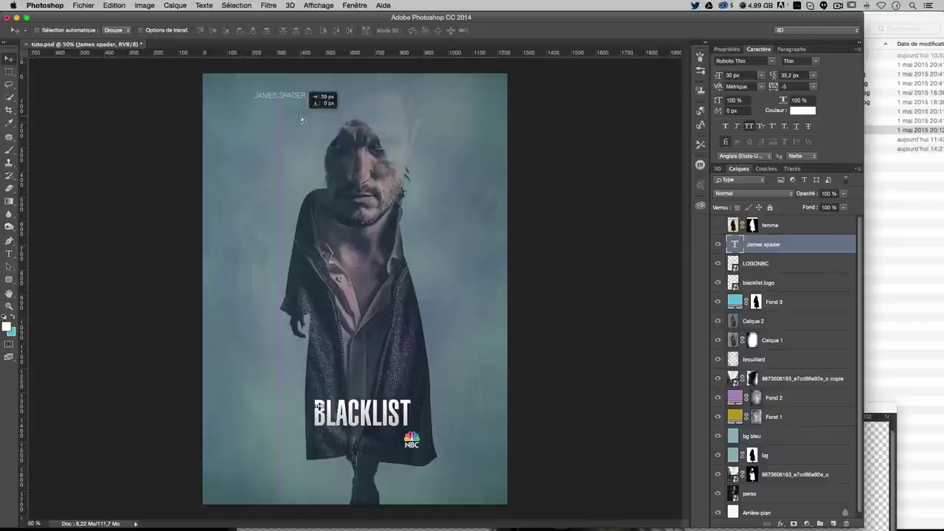
drag(332, 109, 342, 111)
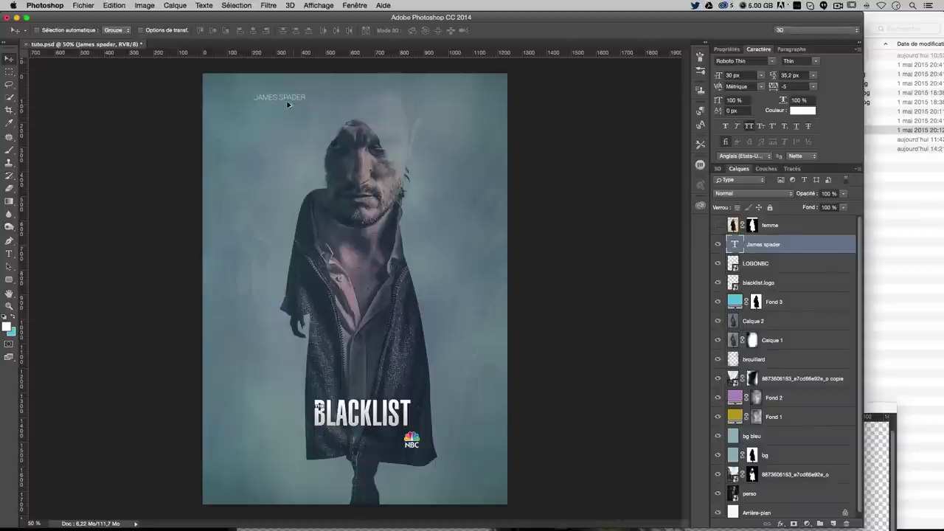
drag(288, 99, 435, 109)
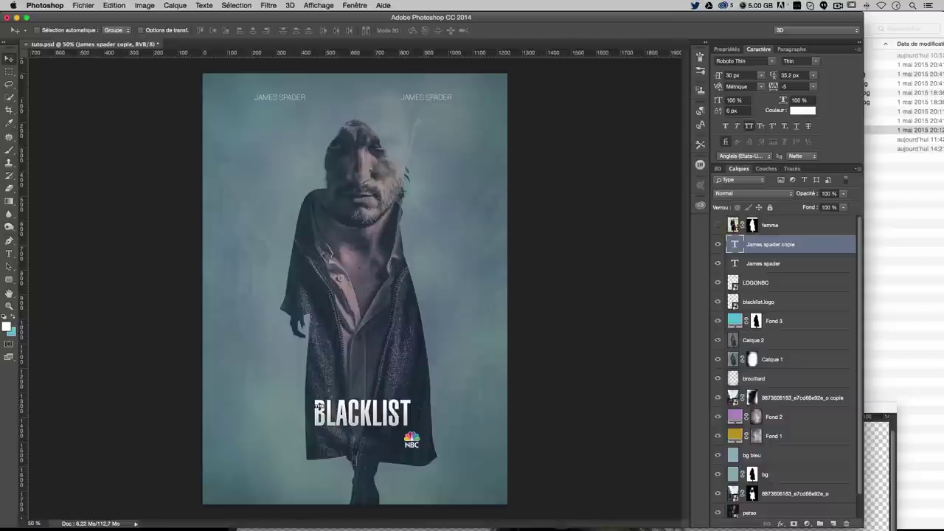
- Retype the top-right copy as MEGAN BOONE
double_click(734, 245)
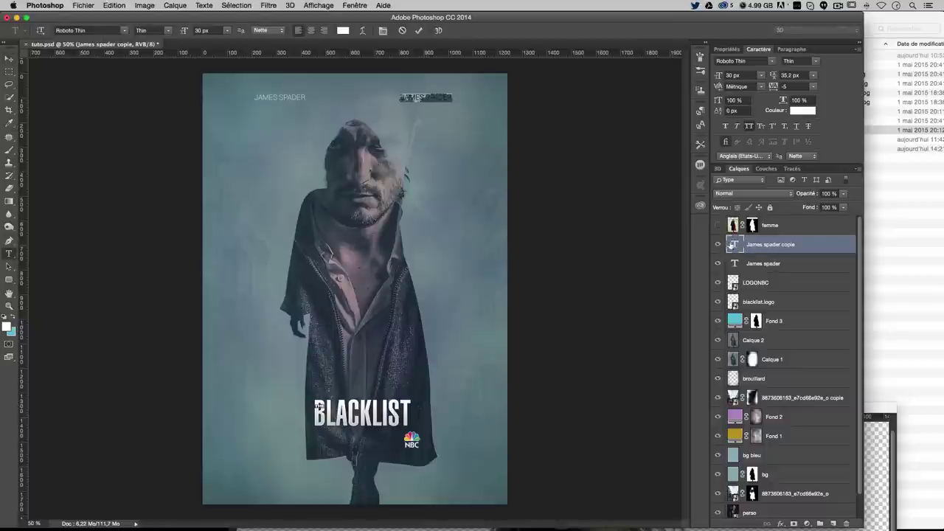
text(MEGAN BOONE)
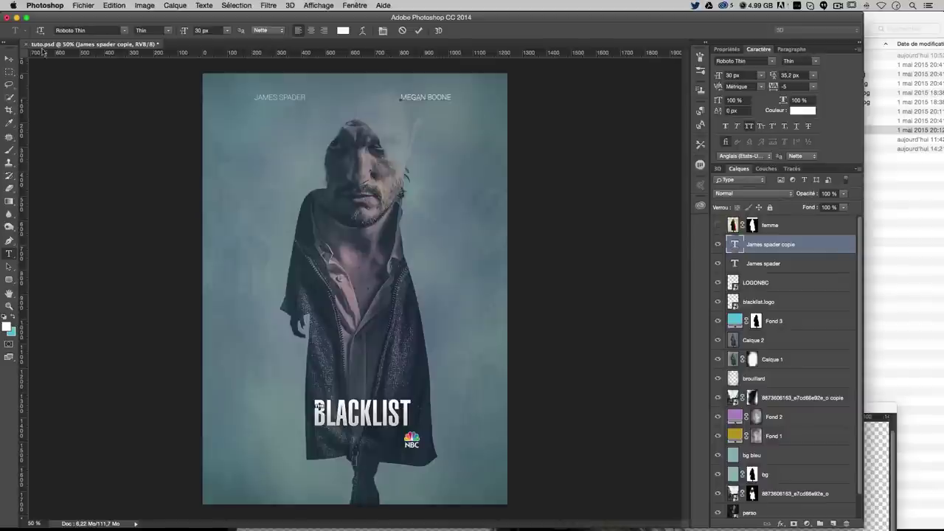
click(9, 59)
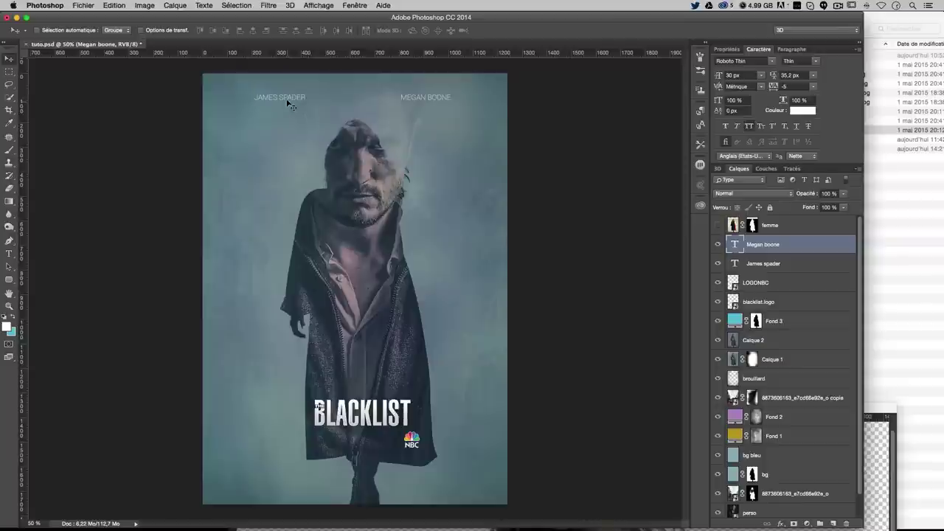
- Align both names along the top and duplicate MEGAN BOONE beneath the BLACKLIST title
drag(311, 99, 319, 98)
drag(422, 107, 419, 107)
key(super)
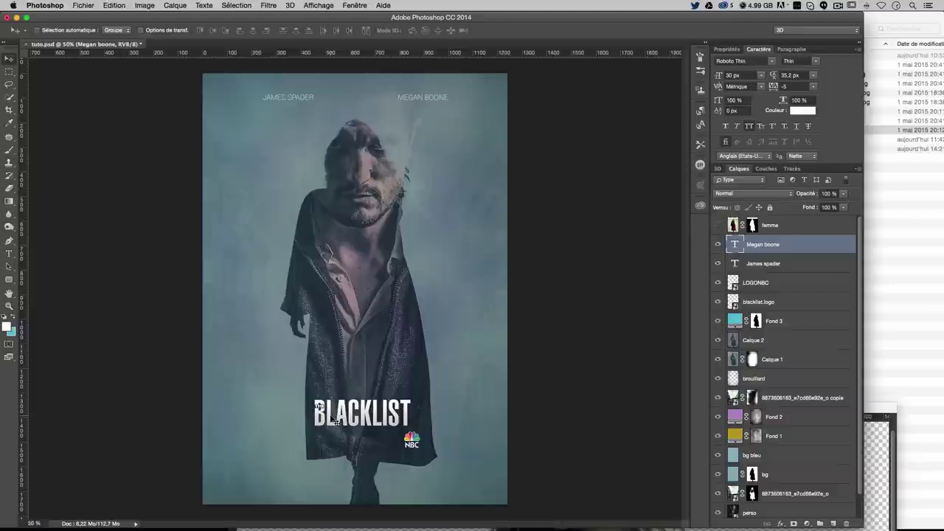
drag(421, 94, 339, 464)
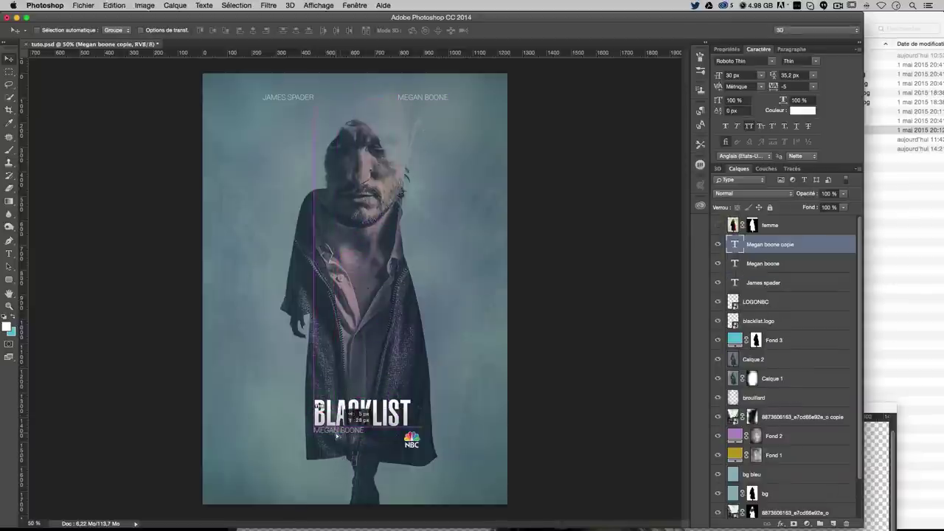
- Set the lower MEGAN BOONE copy to Roboto Bold
click(816, 61)
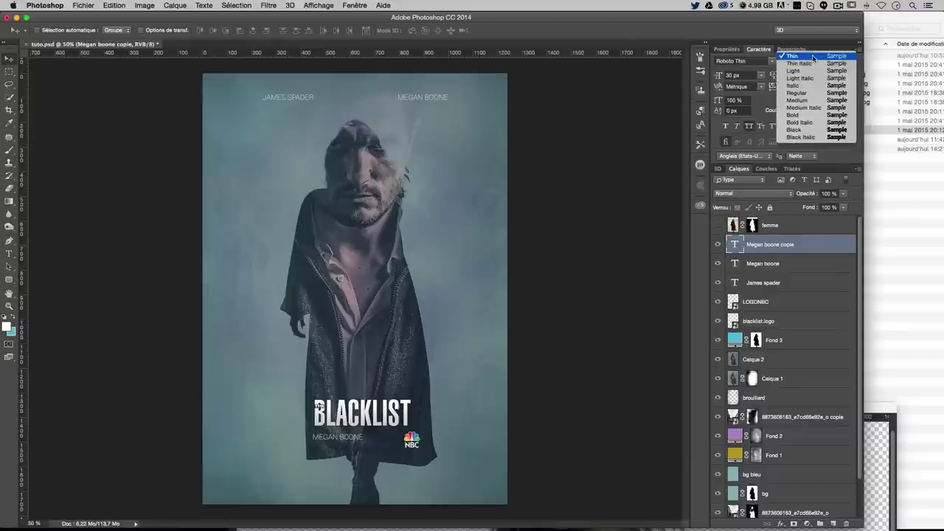
click(812, 98)
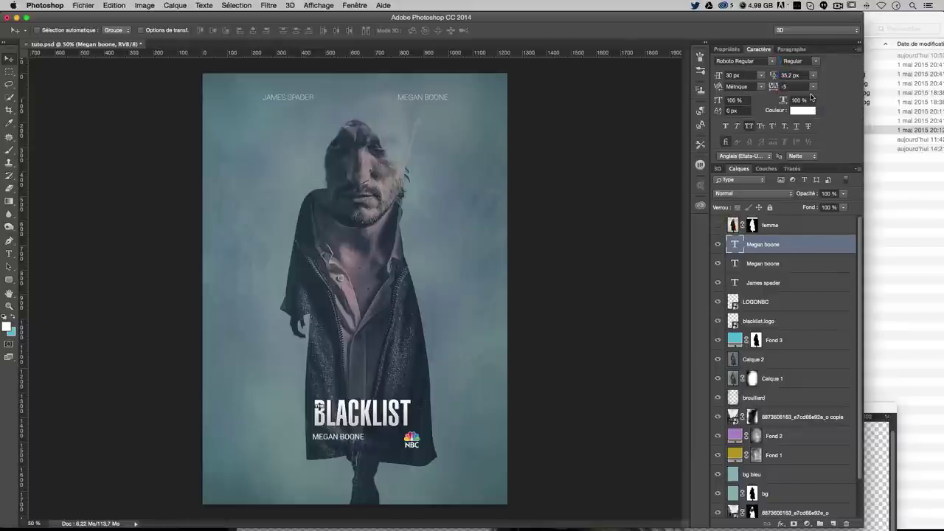
click(816, 60)
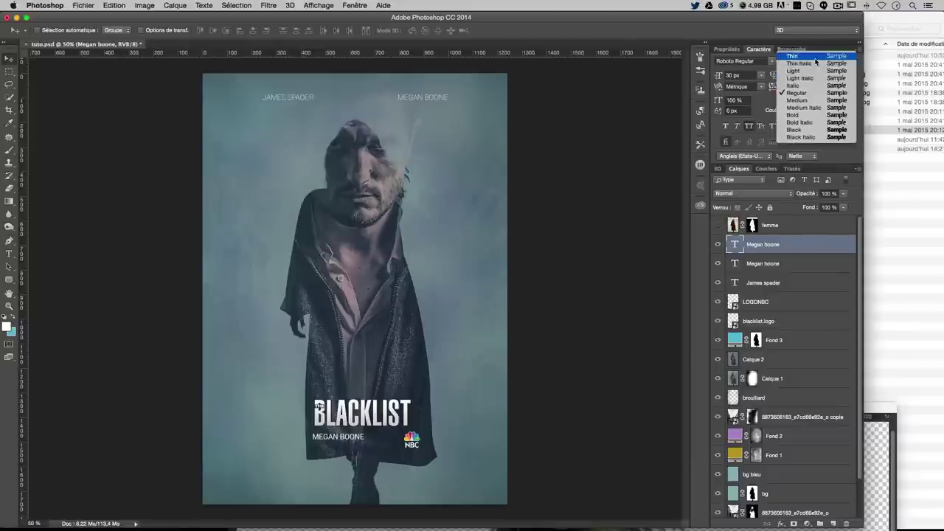
click(812, 117)
- Give that copy letter spacing 150 and clear its text for the airdate line
click(793, 86)
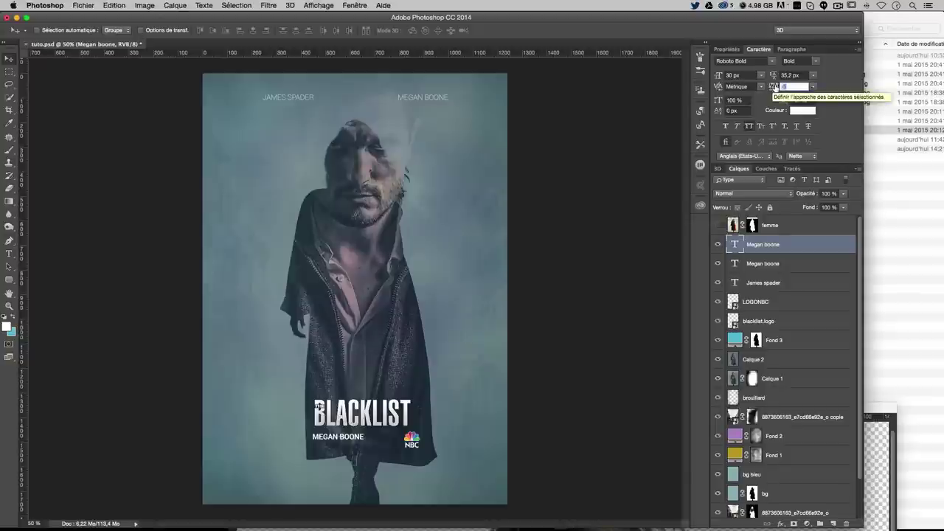
drag(774, 87, 784, 87)
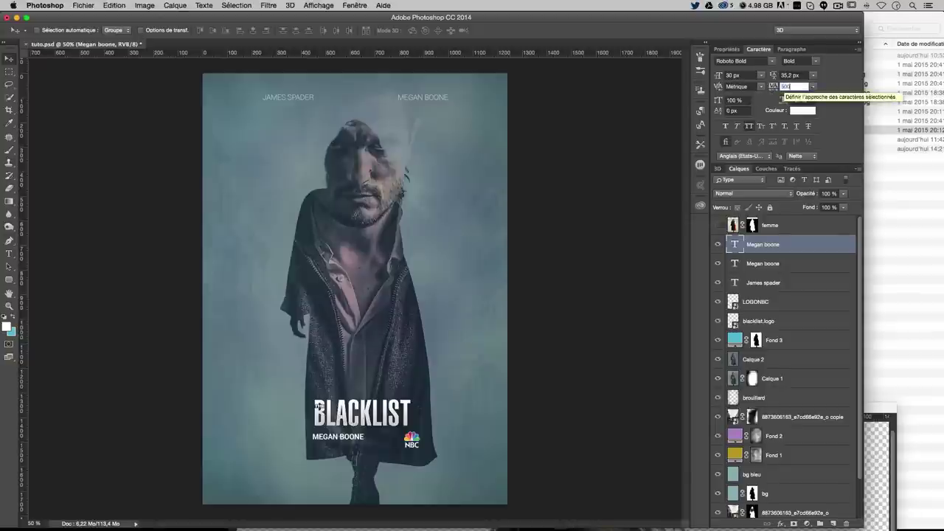
text(150)
key(Return)
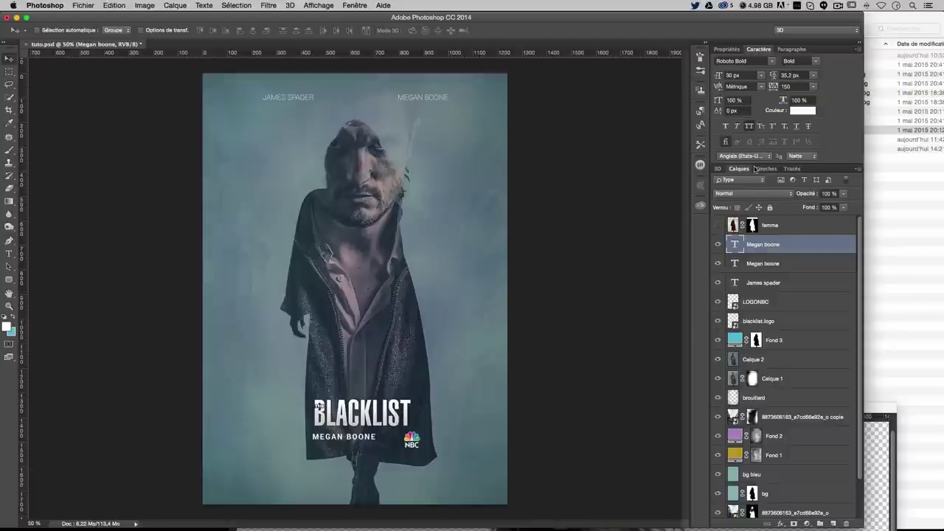
double_click(734, 246)
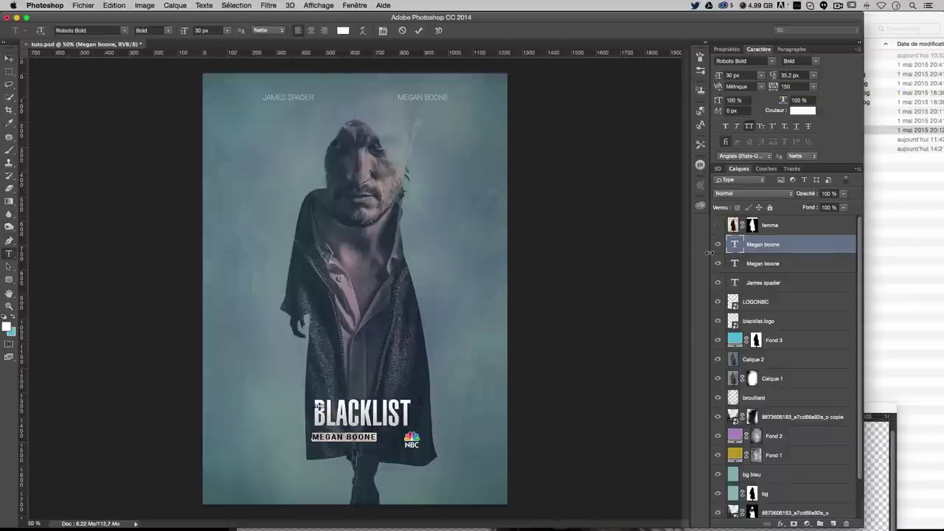
key(BackSpace)
text(SEPT22 | MONDAYS 10/9C)
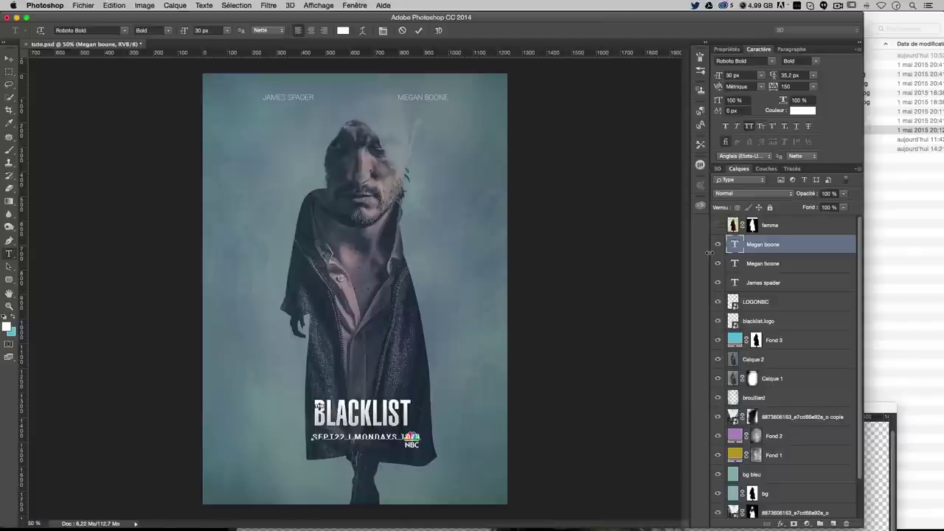
- Commit the airdate line, scale it to about 77% and tighten tracking to 130
click(4, 59)
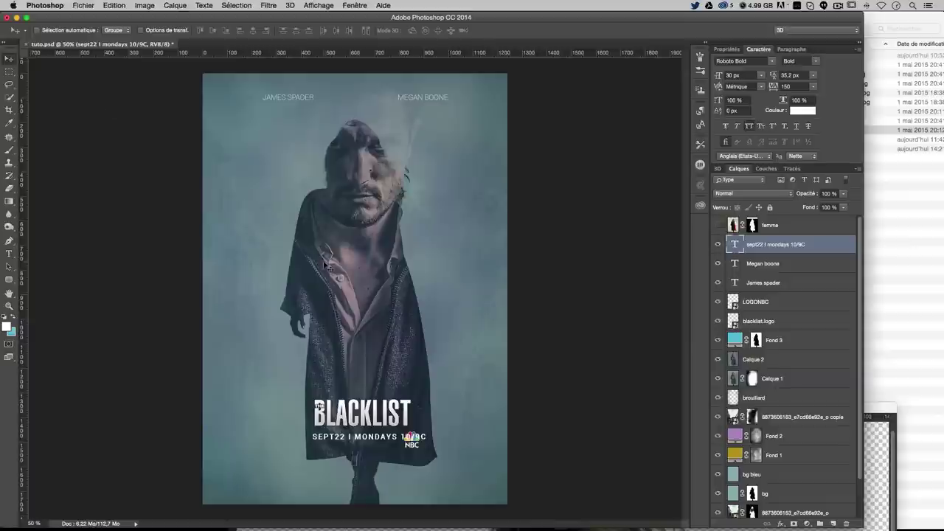
key(ctrl+t)
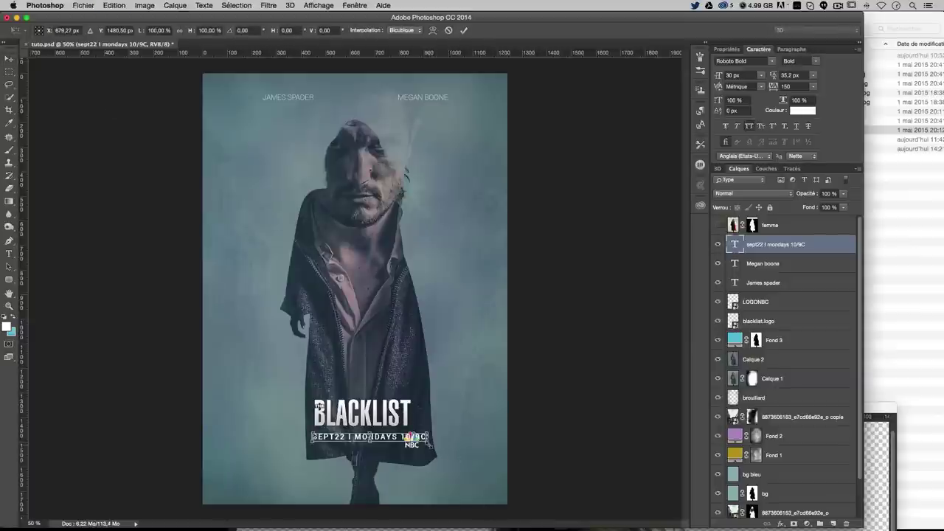
drag(428, 440, 402, 440)
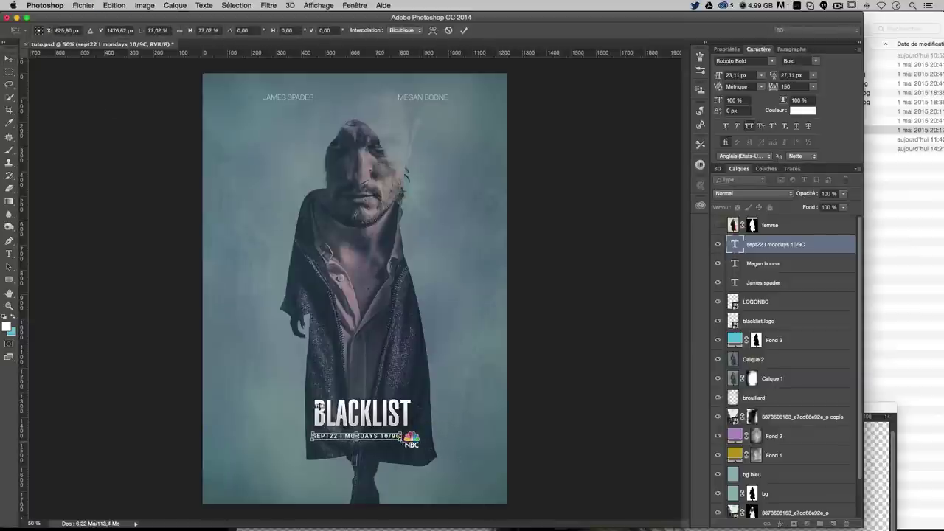
key(Return)
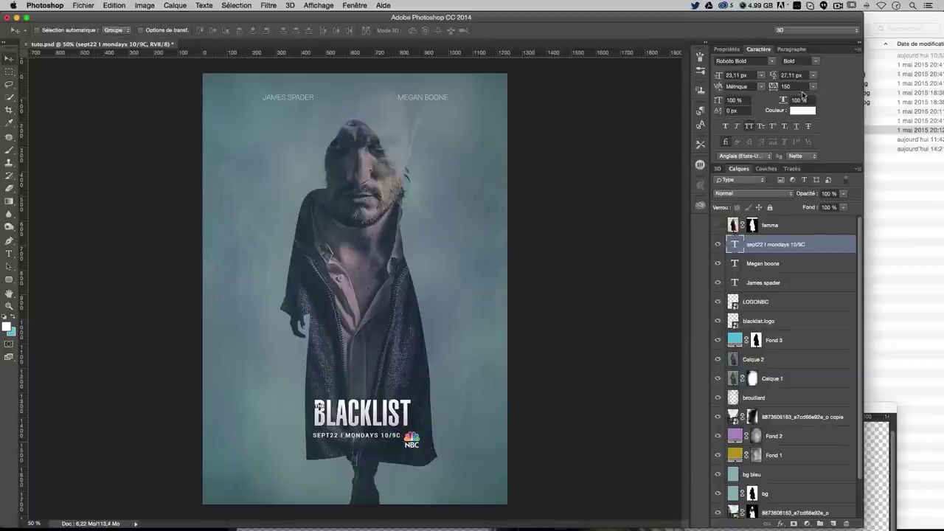
click(787, 86)
text(14)
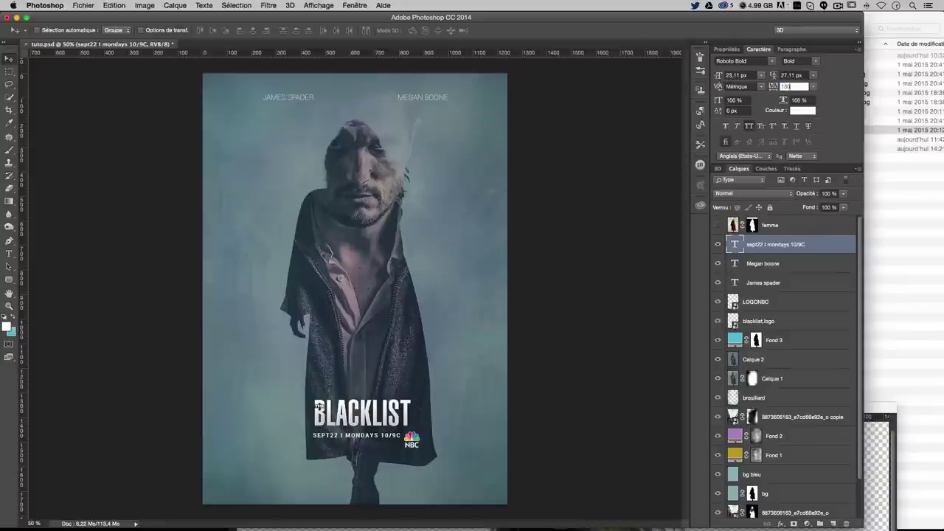
key(Return)
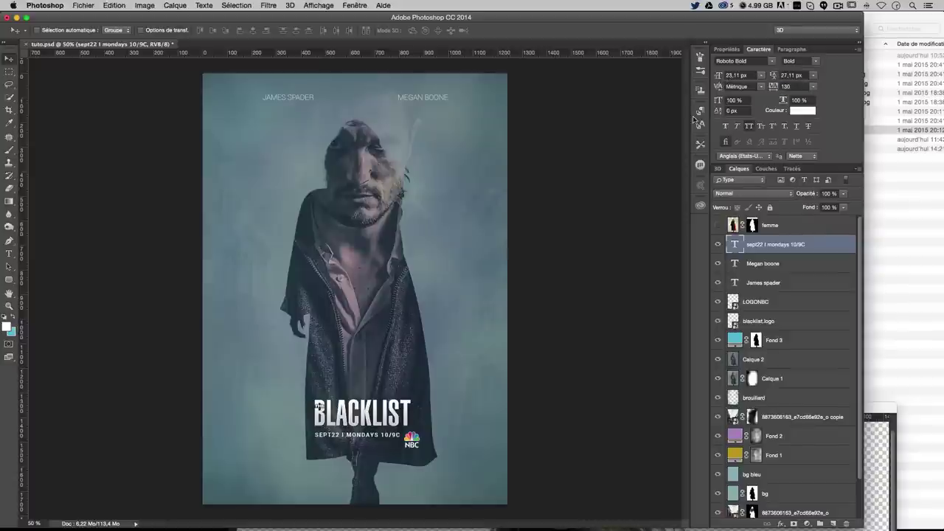
key(ctrl)
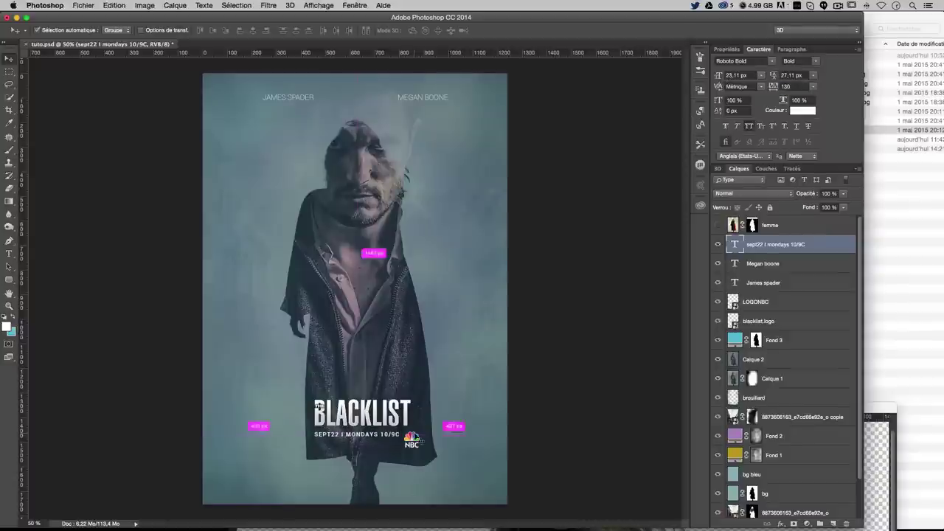
- Scale the NBC logo down slightly
click(411, 441)
key(ctrl+t)
drag(421, 449, 417, 444)
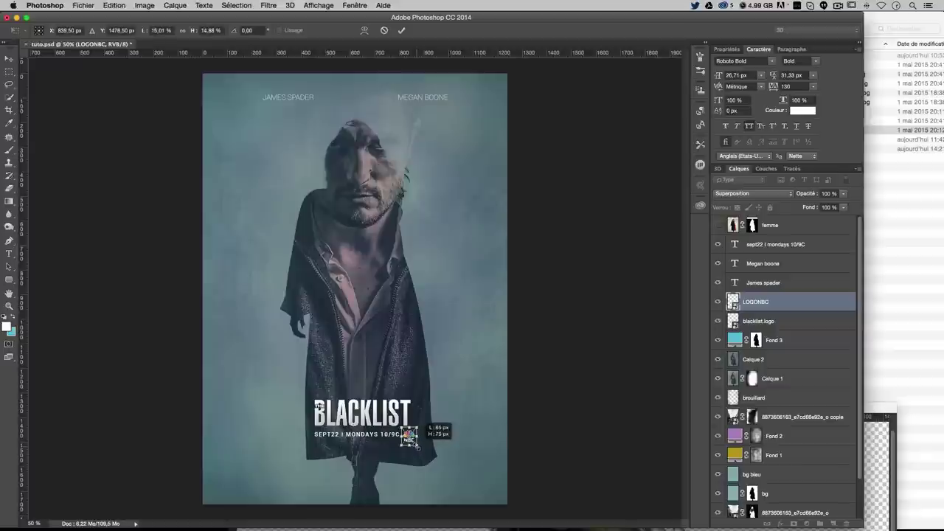
key(Return)
- Set the airdate line to 22 px and nudge it slightly left
click(395, 441)
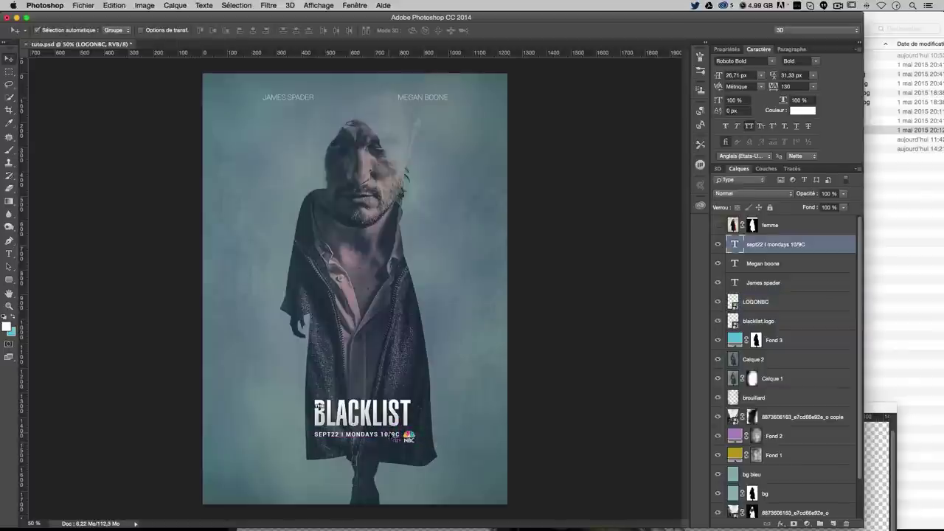
click(738, 75)
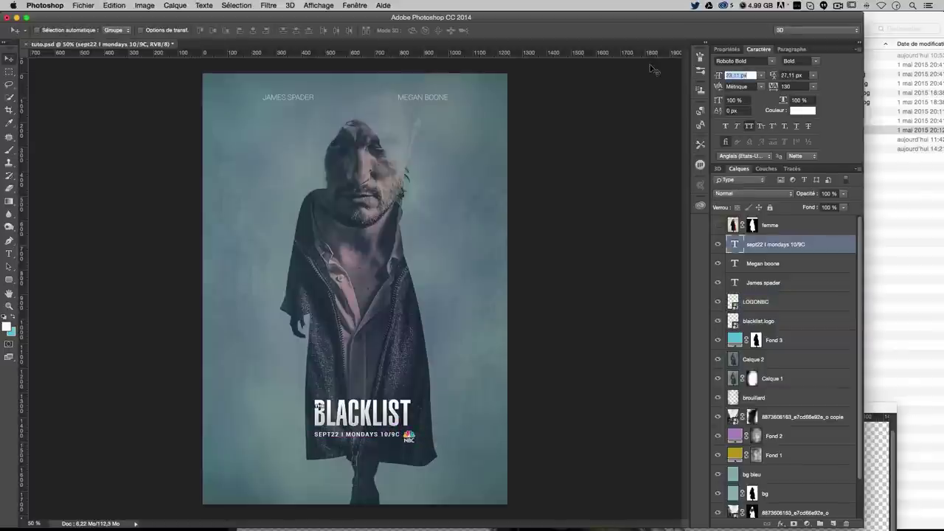
text(22)
key(Return)
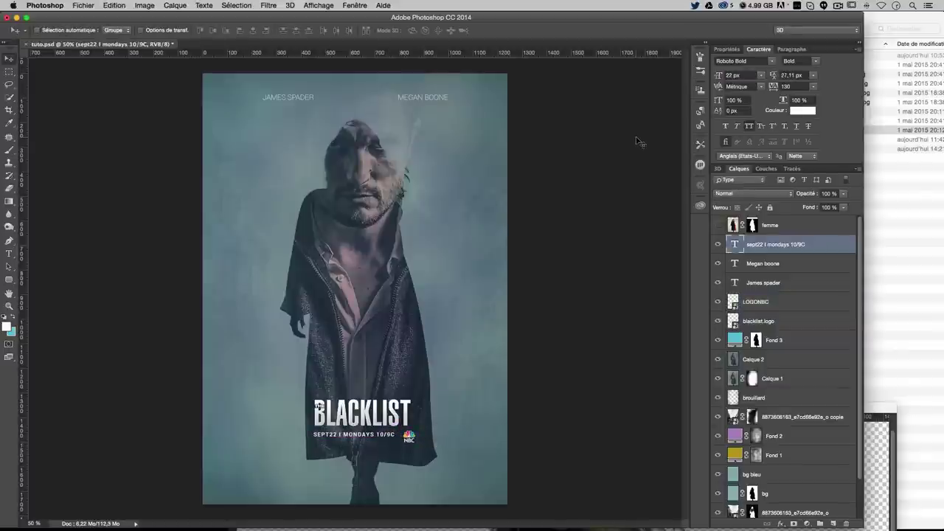
drag(410, 435, 408, 437)
click(407, 435)
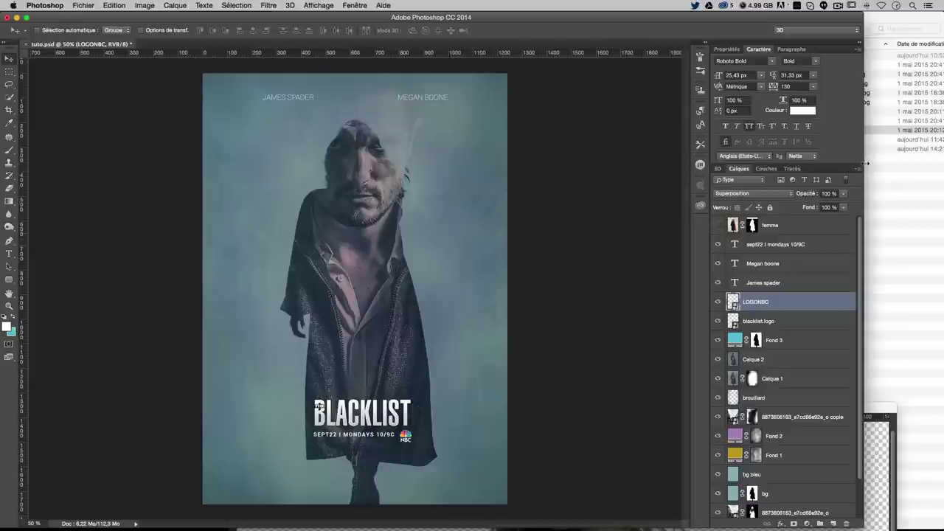
click(893, 205)
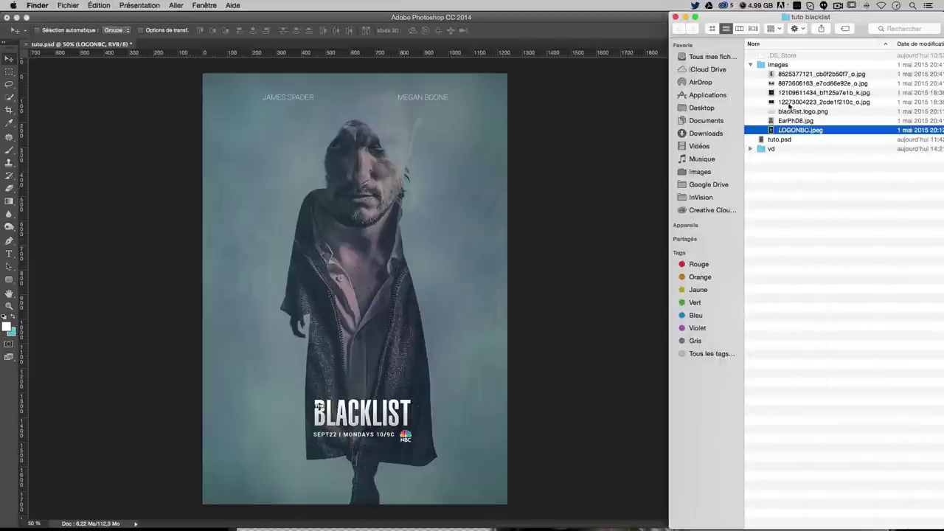
click(558, 147)
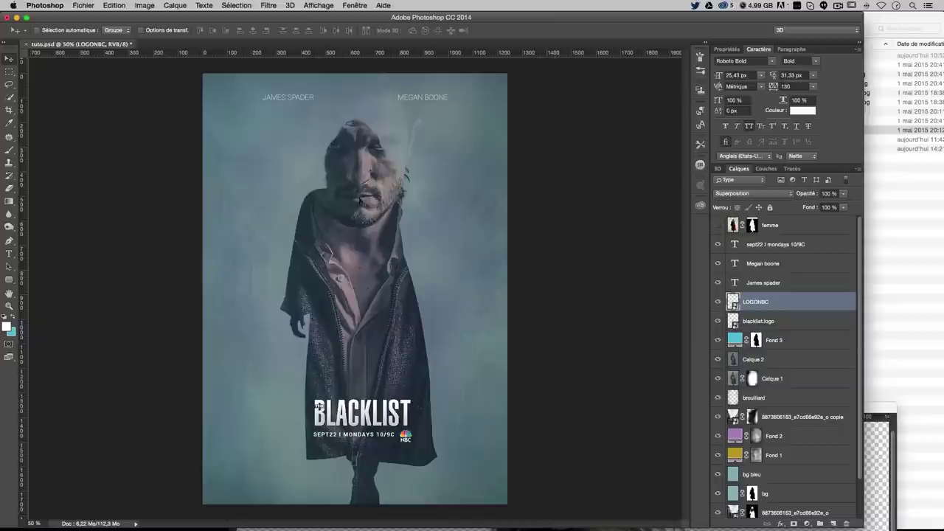
- Move JAMES SPADER about 5 px right, then check the MEGAN BOONE and airdate layers
click(299, 100)
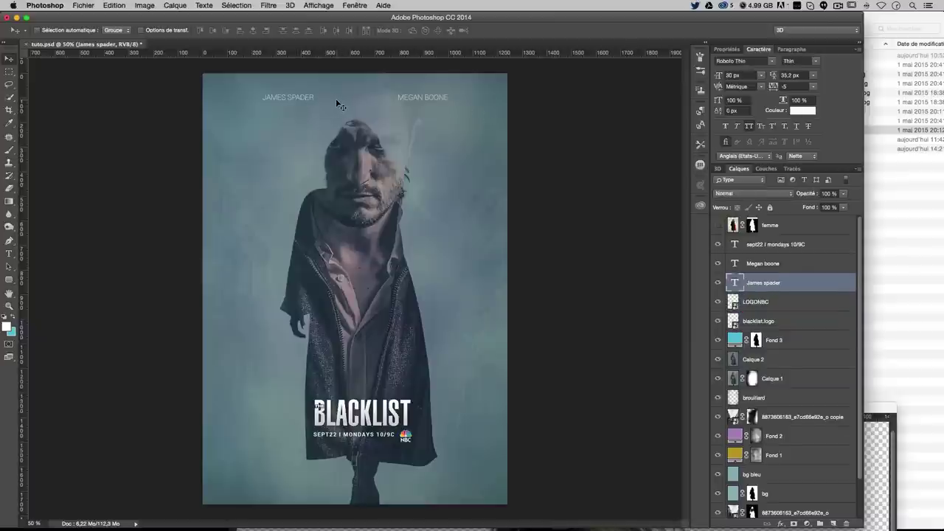
drag(337, 104, 340, 103)
click(435, 97)
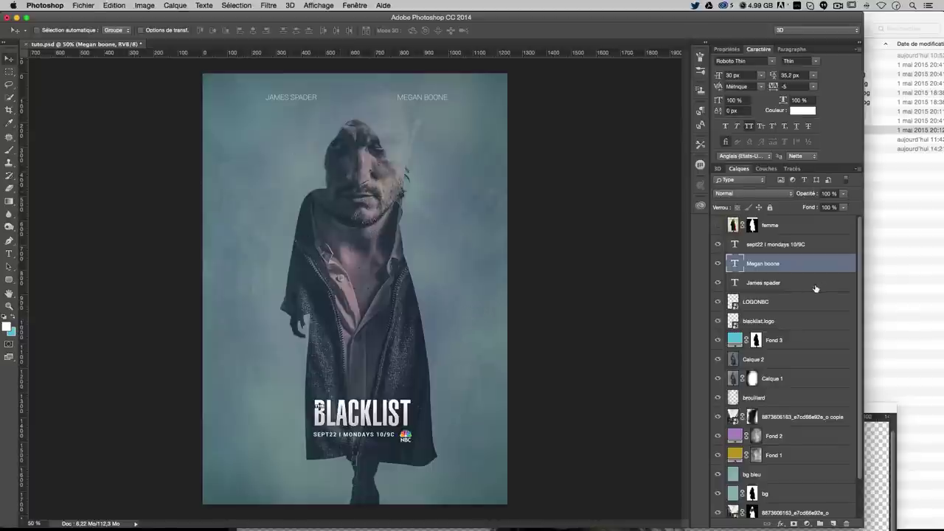
click(804, 229)
click(784, 249)
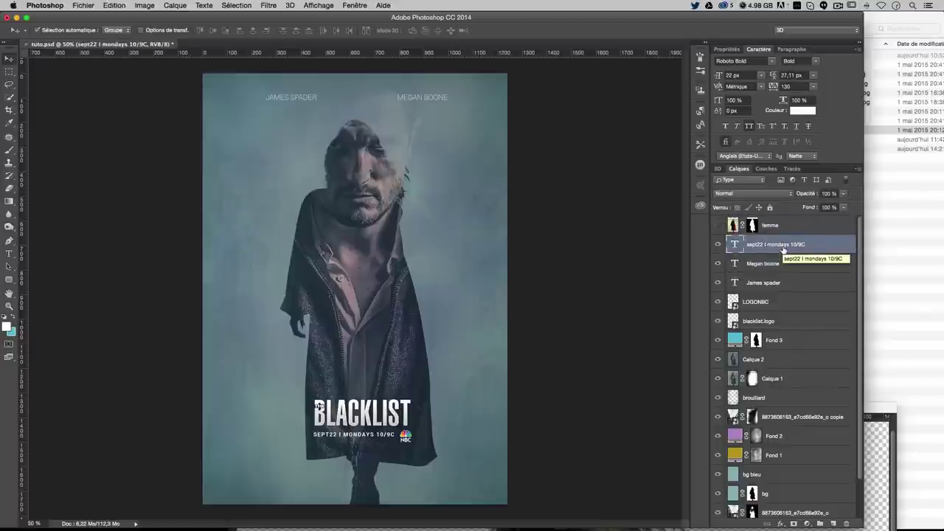
- Stamp all visible layers into a new layer, Calque 3, and select the Burn tool
key(ctrl+alt+shift+e)
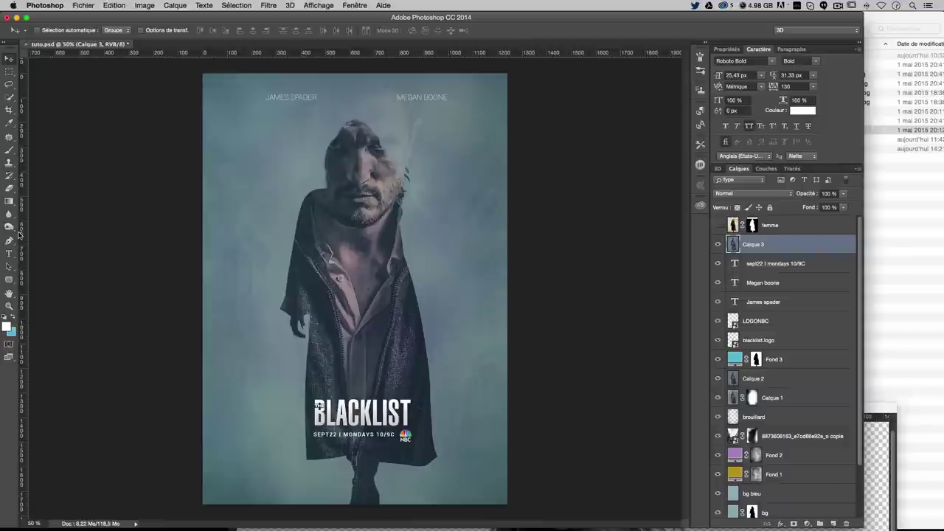
click(10, 228)
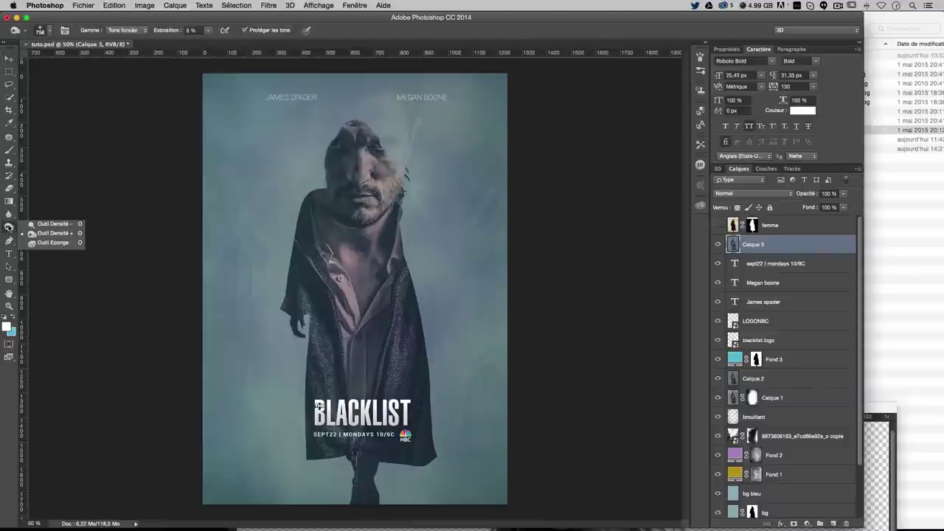
click(51, 233)
drag(332, 196, 455, 196)
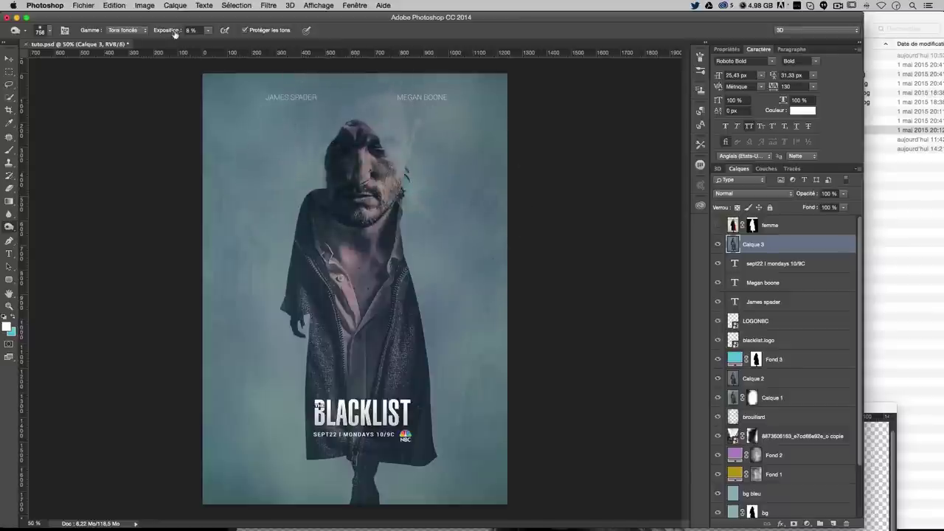
key(ctrl+z)
- With a smaller Burn brush at Tons foncés 8%, darken the coat's right edge and shirt collar
click(147, 31)
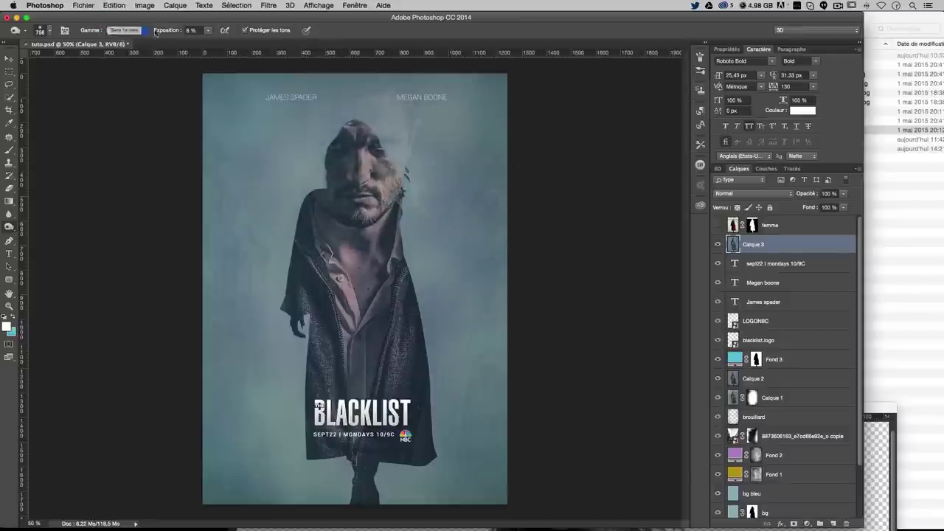
drag(391, 134, 347, 134)
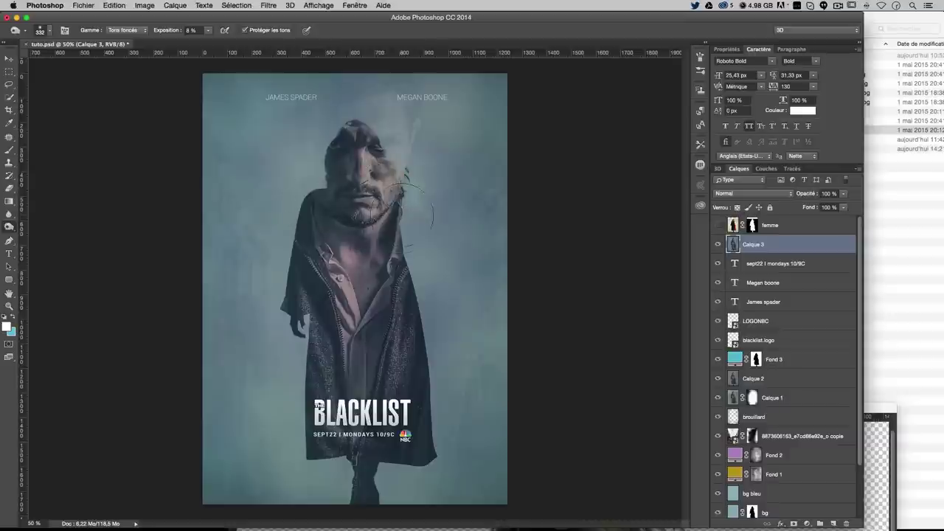
mouse_move(313, 214)
mouse_down()
mouse_move(410, 317)
mouse_move(391, 295)
mouse_up()
mouse_move(389, 215)
mouse_down()
mouse_move(310, 200)
mouse_move(305, 262)
mouse_move(331, 300)
mouse_up()
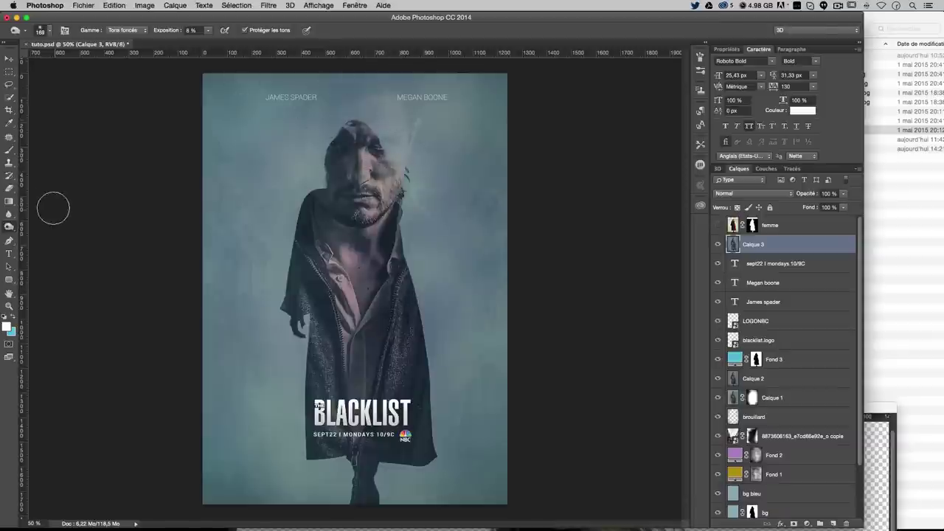
right_click(9, 226)
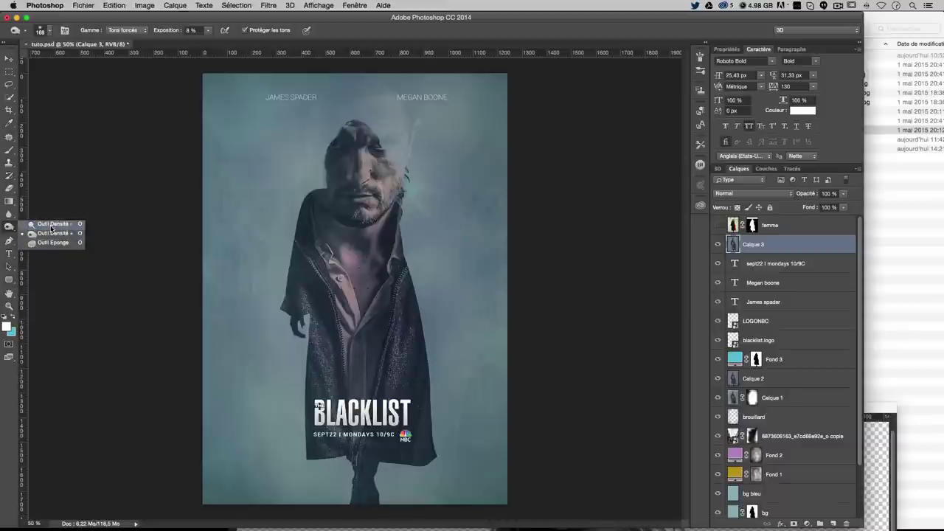
- Dodge the nose bridge and forehead at Tons clairs 5%, then set the range to Tons moyens
click(51, 224)
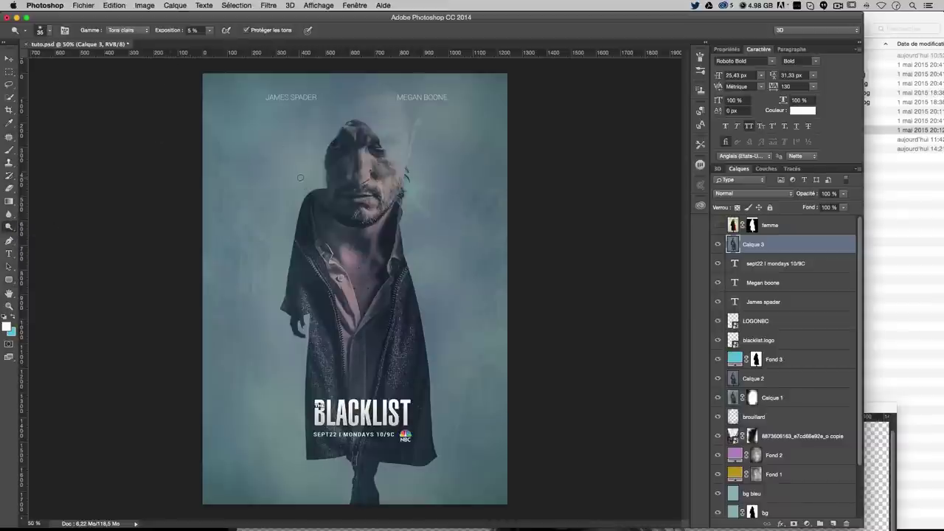
drag(300, 177, 331, 165)
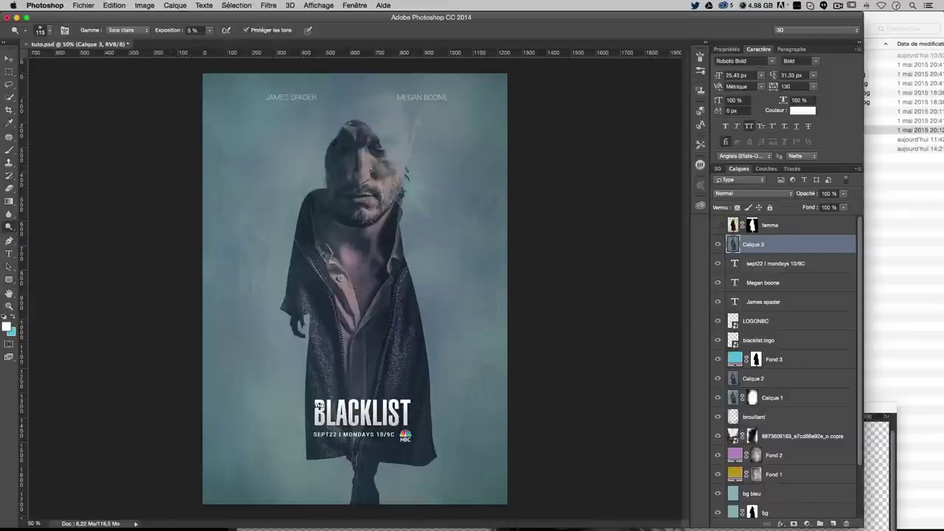
click(137, 31)
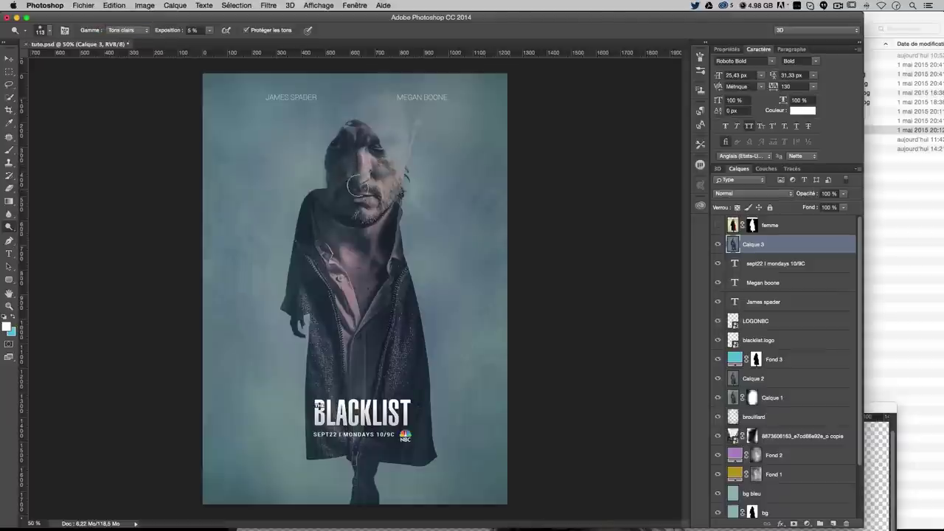
drag(362, 151, 367, 177)
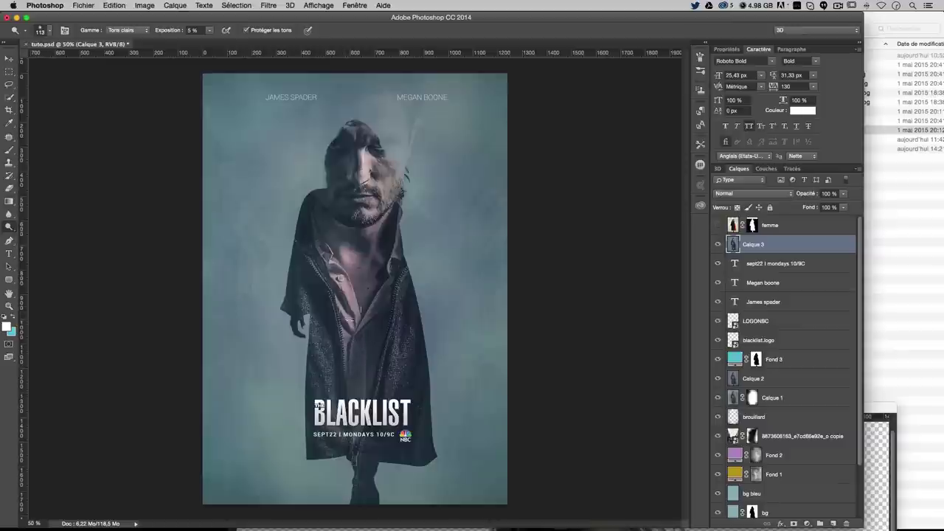
drag(328, 142, 384, 151)
click(127, 31)
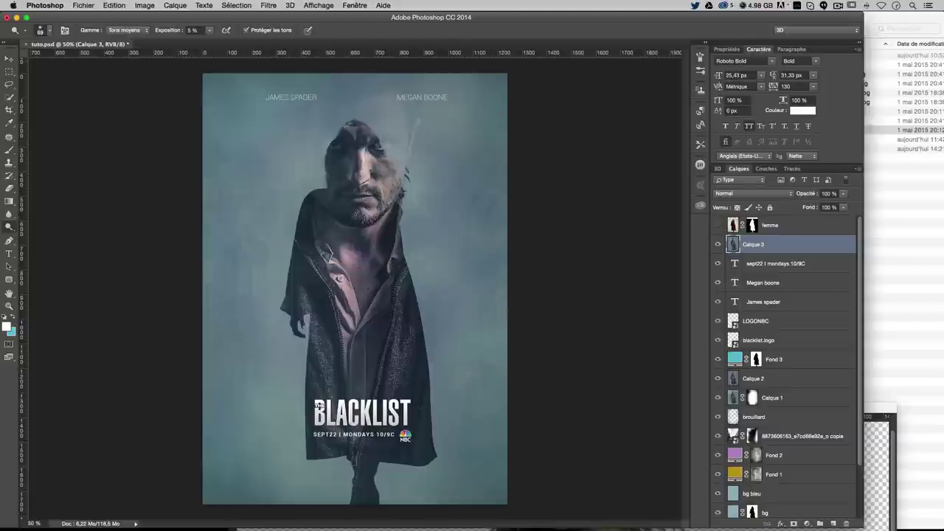